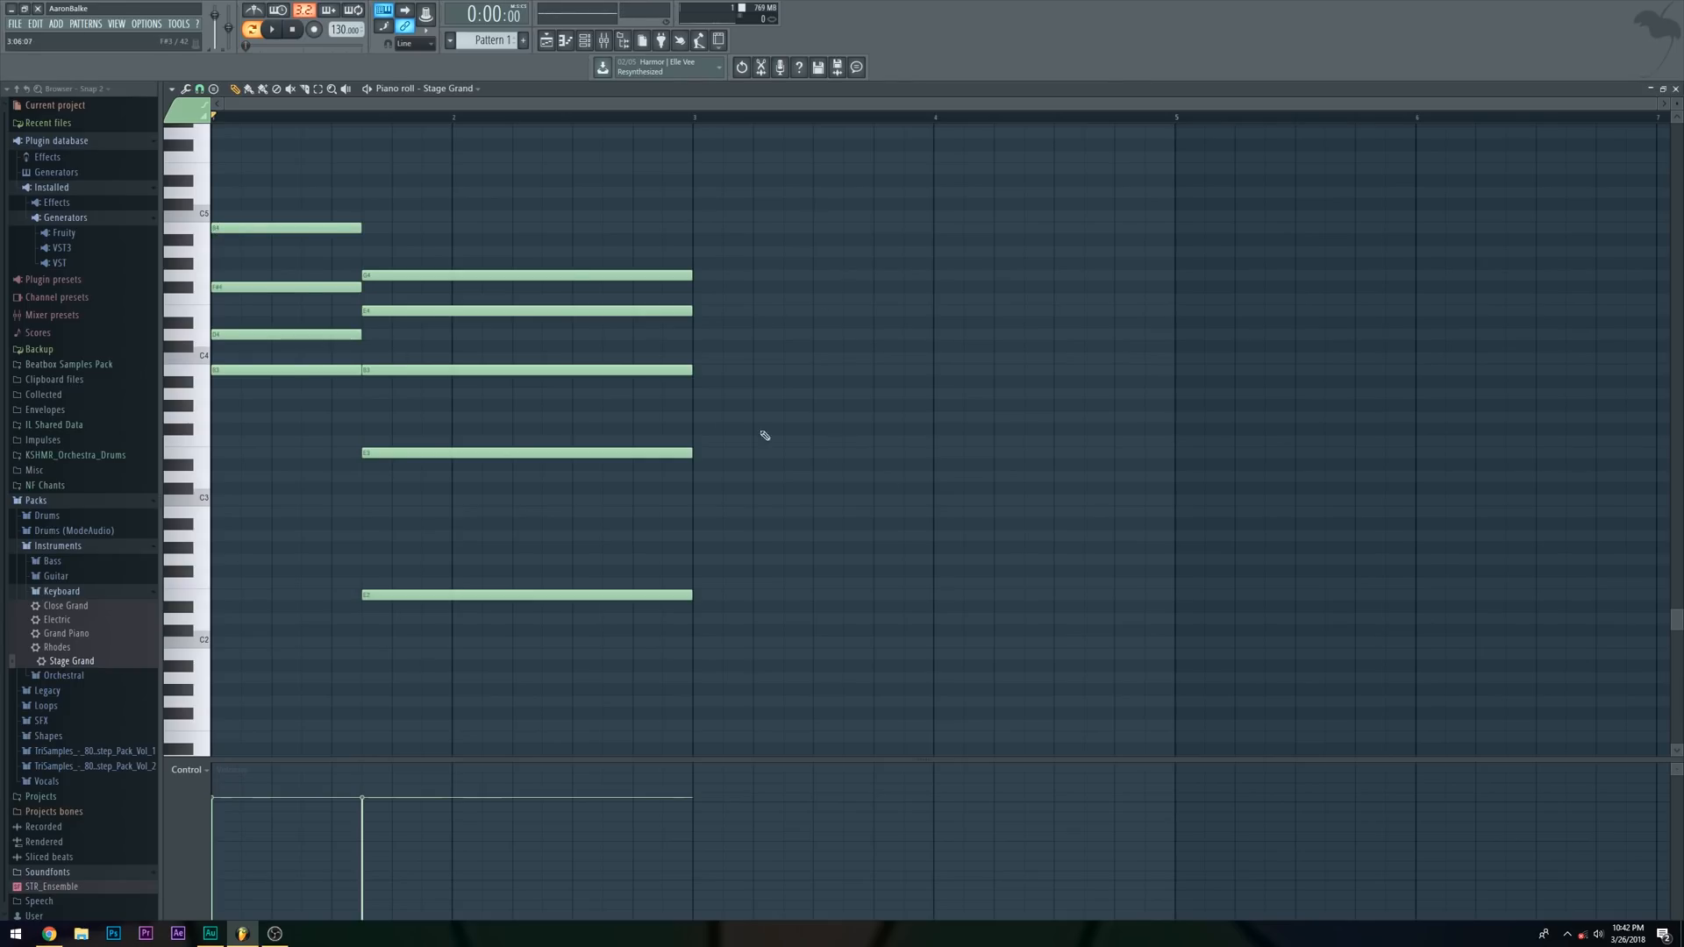
Build the chord at bar 3 in the Stage Grand piano roll from D4, F#4 and A4
left_click(700, 335)
left_click(701, 287)
right_click(640, 360)
left_click(640, 370)
Add a fourth chord of E2, E3, B3, E4 and G4, and lower the bar 3 chord's A4 an octave to A3
left_click(851, 369)
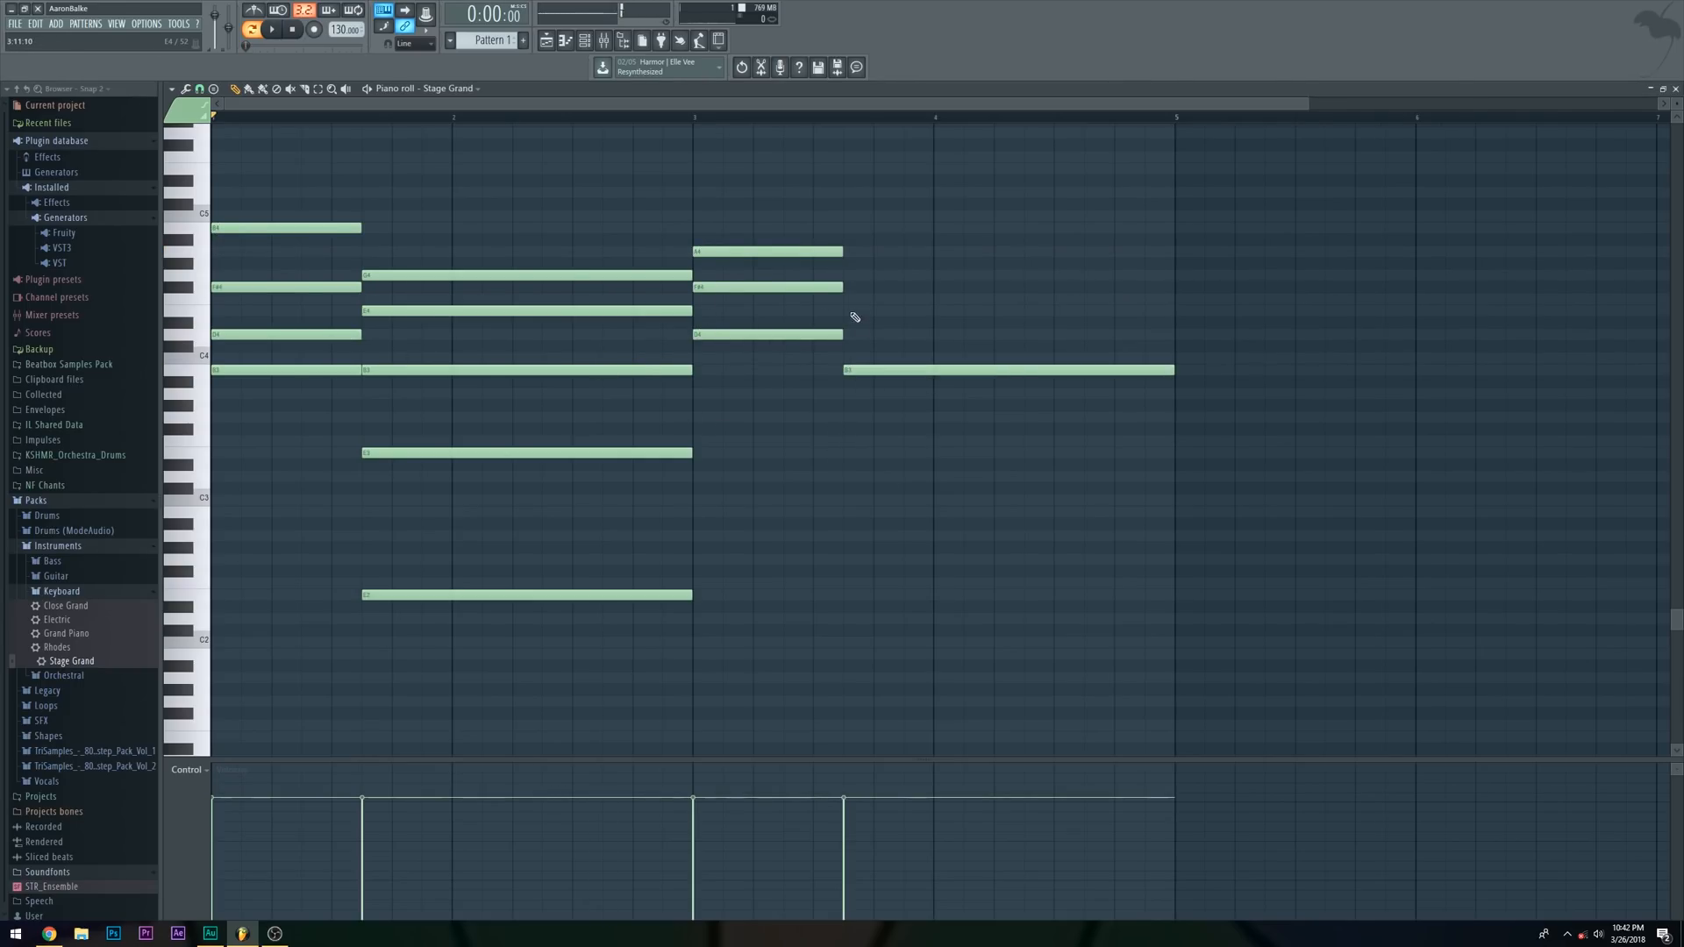
left_click(853, 312)
left_click(853, 276)
left_click_drag(755, 252, 755, 394)
left_click(849, 453)
left_click(847, 594)
left_click(846, 453)
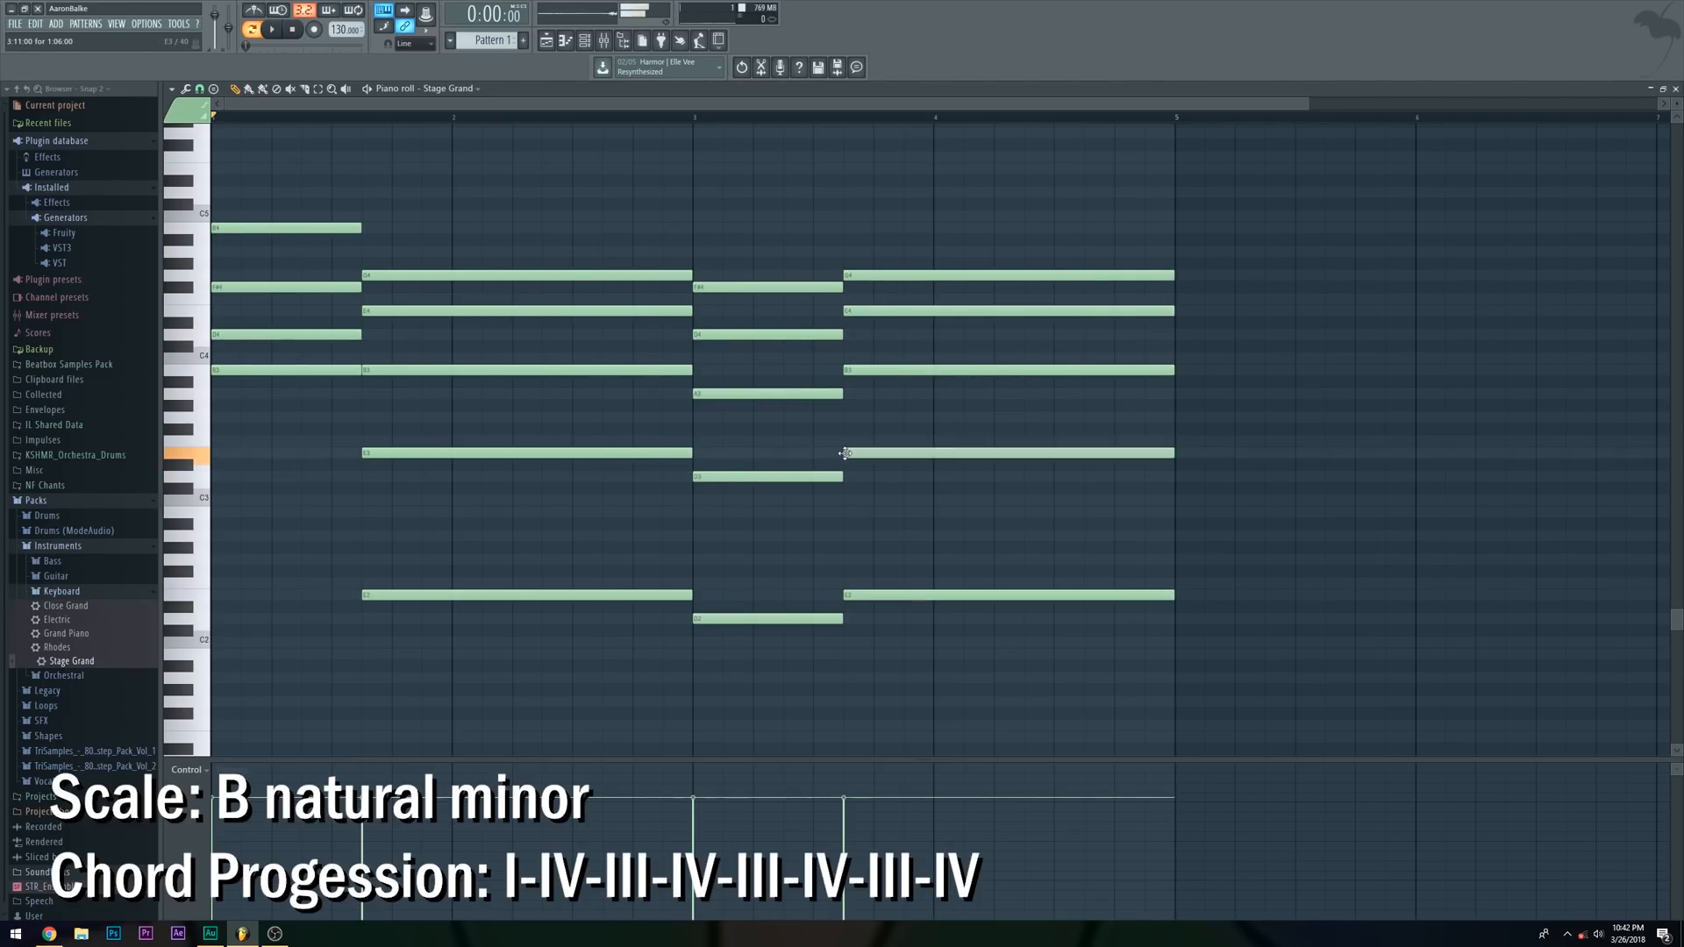
Play back the four-chord progression to check how it sounds
key("space")
key("space")
left_click_drag(1309, 101, 1661, 103)
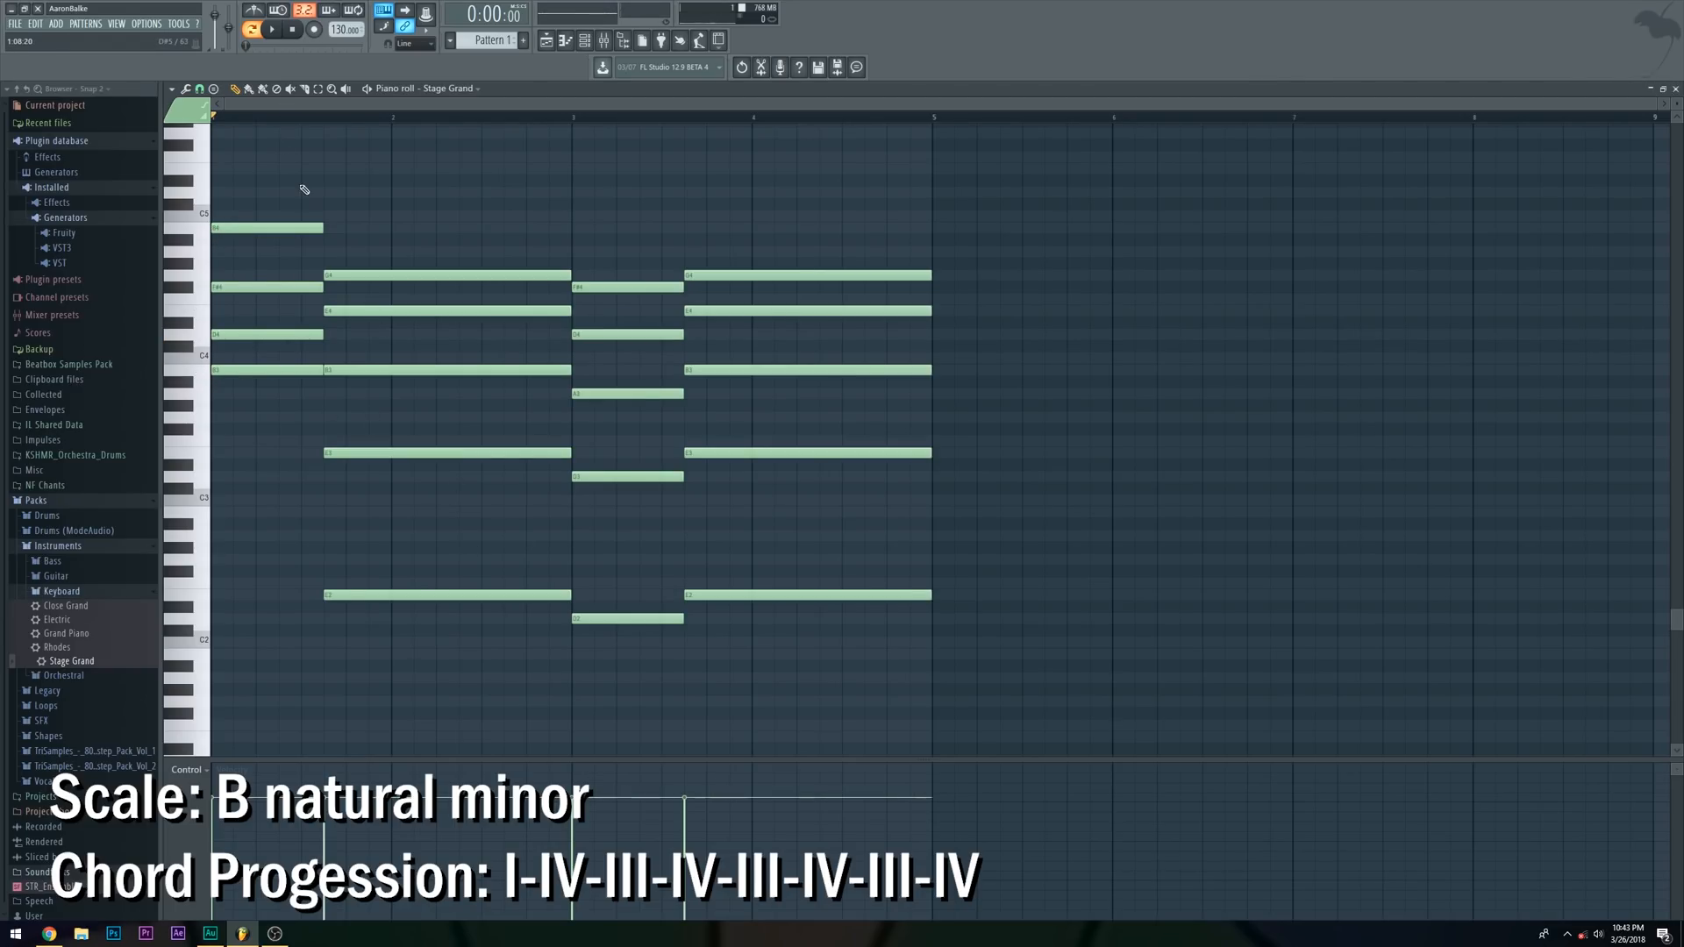
scroll(214, 418, "up", 1)
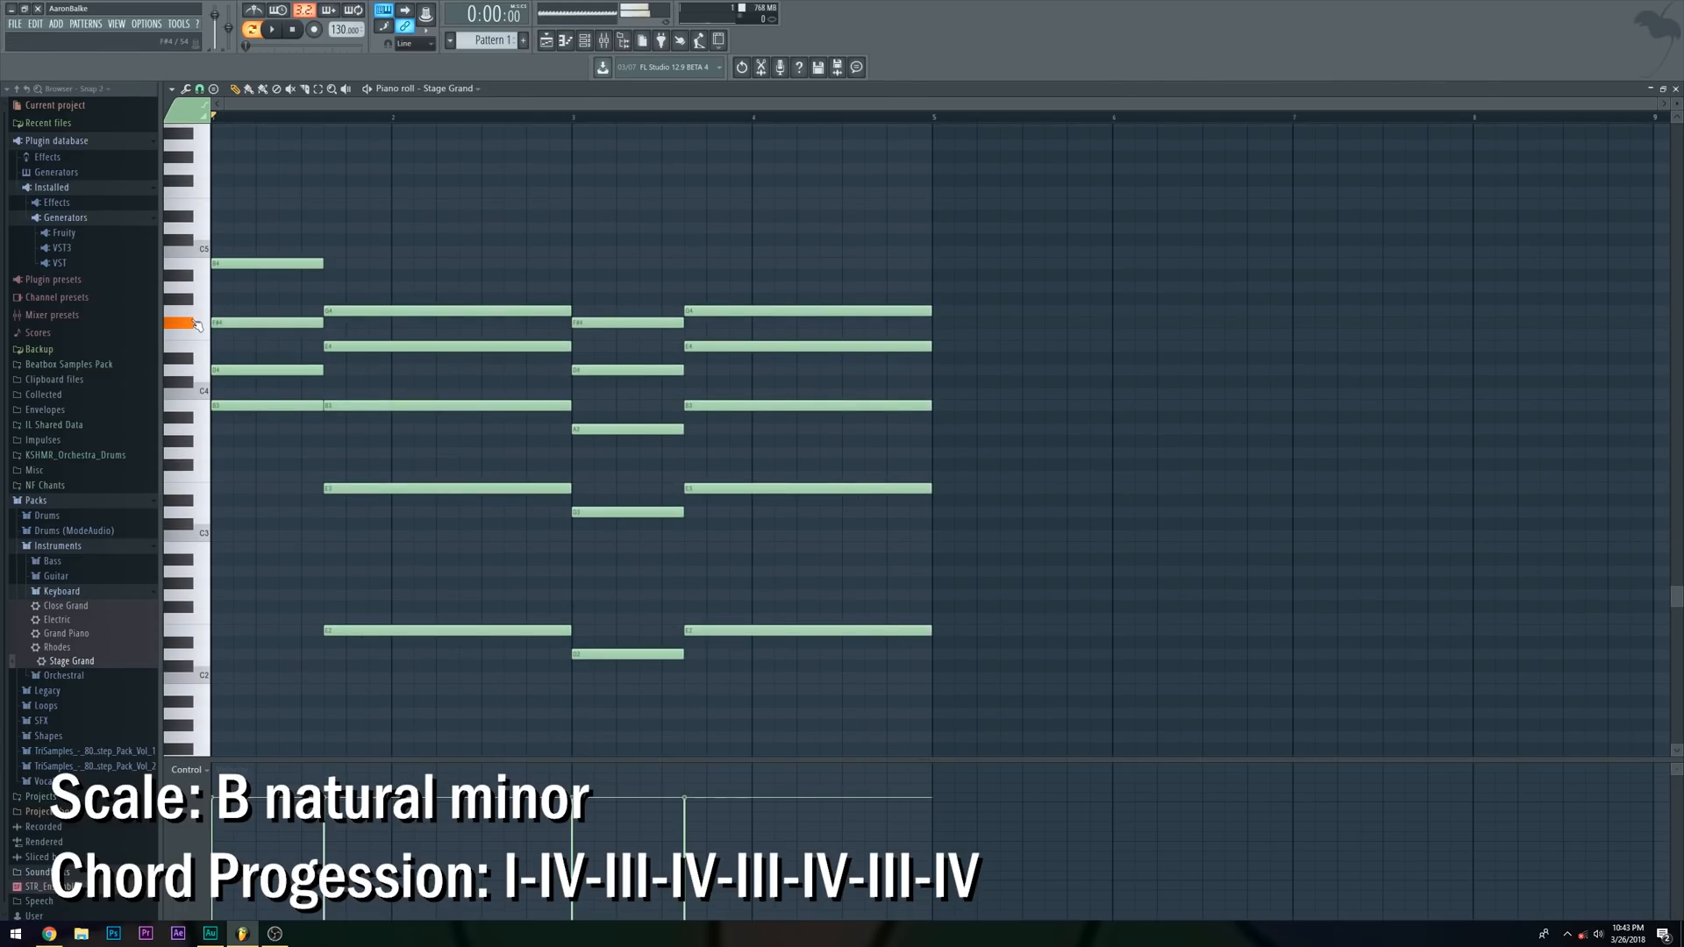
key("space")
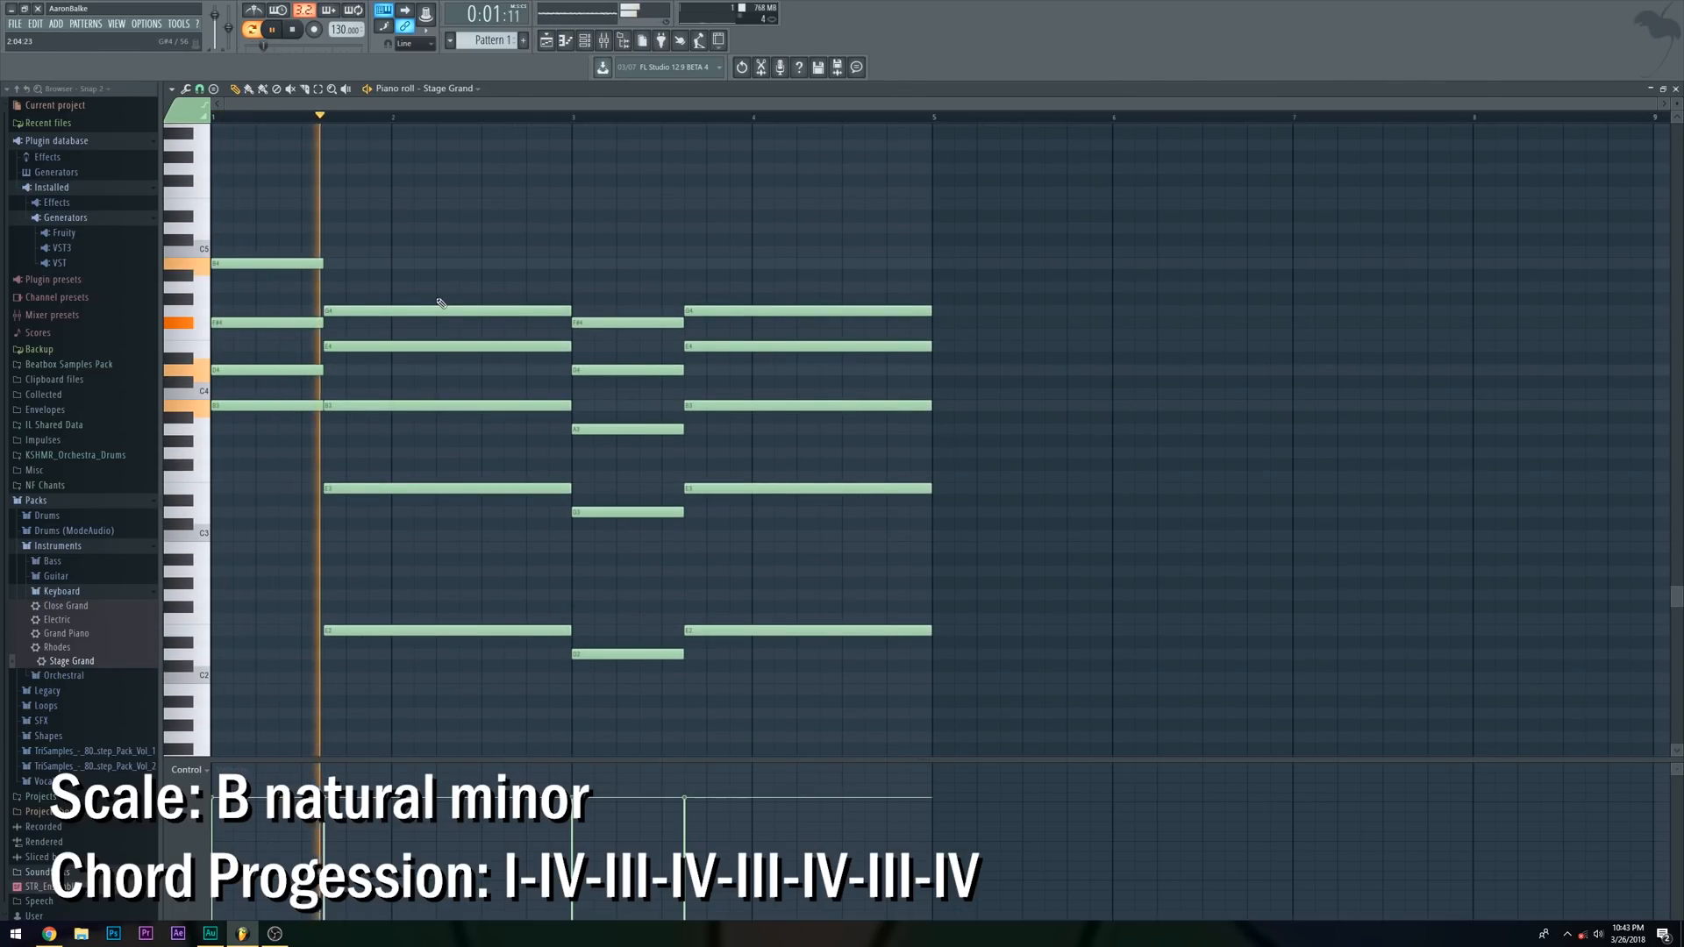
key("space")
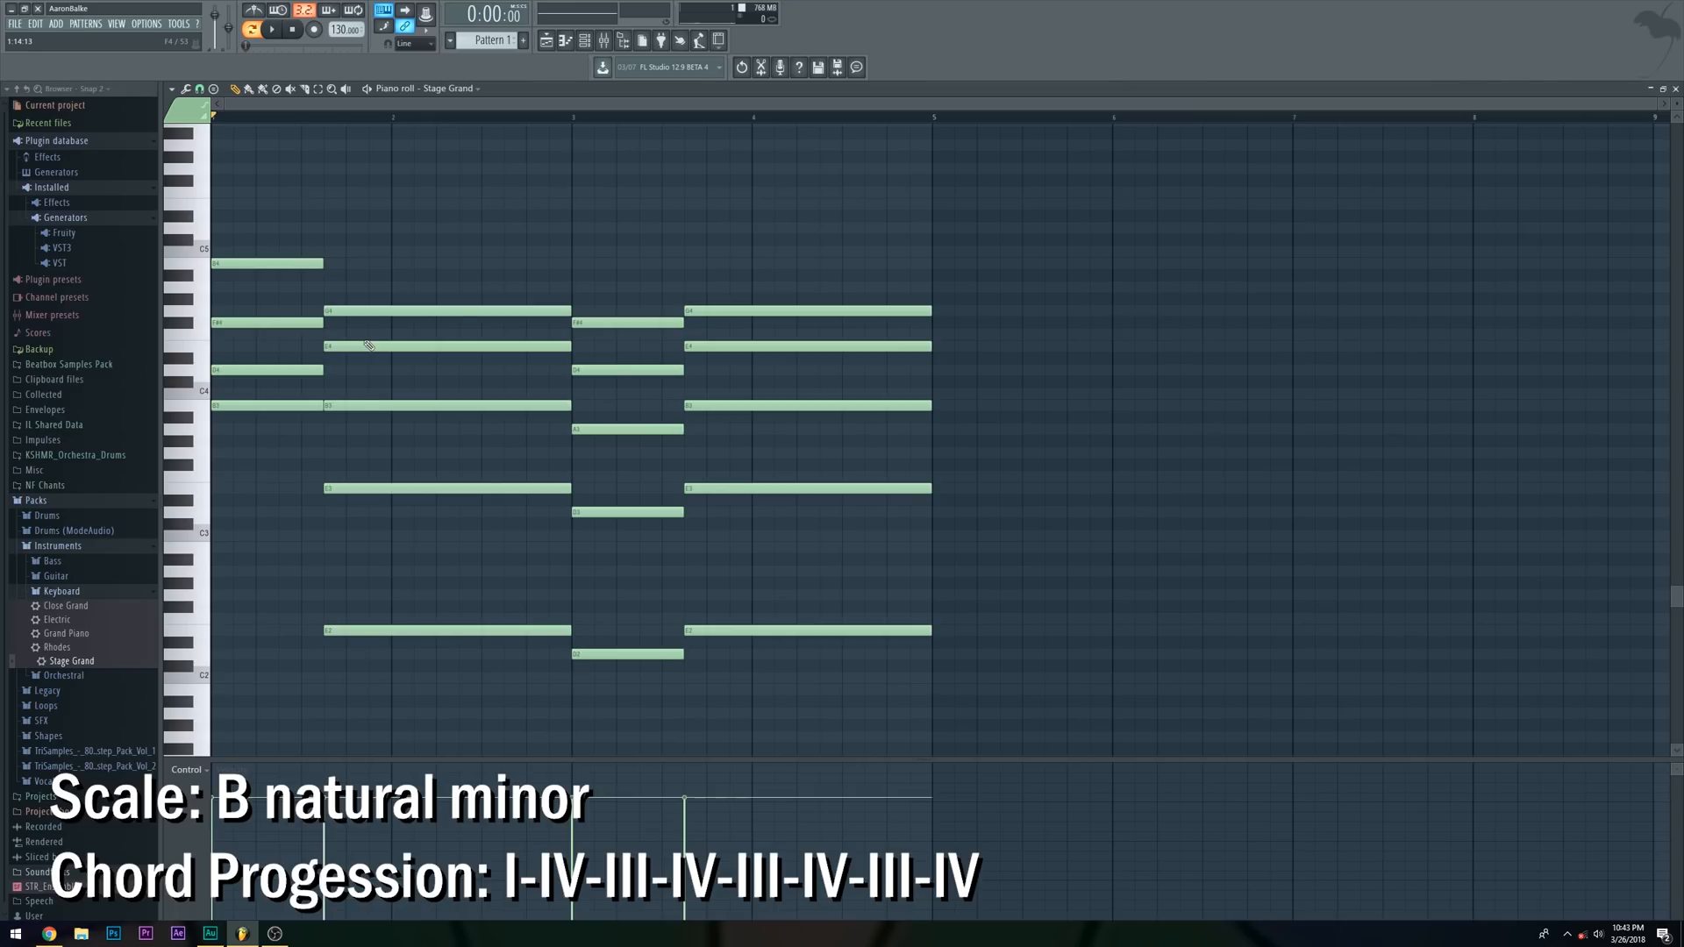
Duplicate the last three chords four bars later and copy the bar 3 chord into the gap at bar 5
left_click_drag(1108, 252, 363, 668)
left_click_drag(375, 312, 1098, 312)
right_click(332, 90)
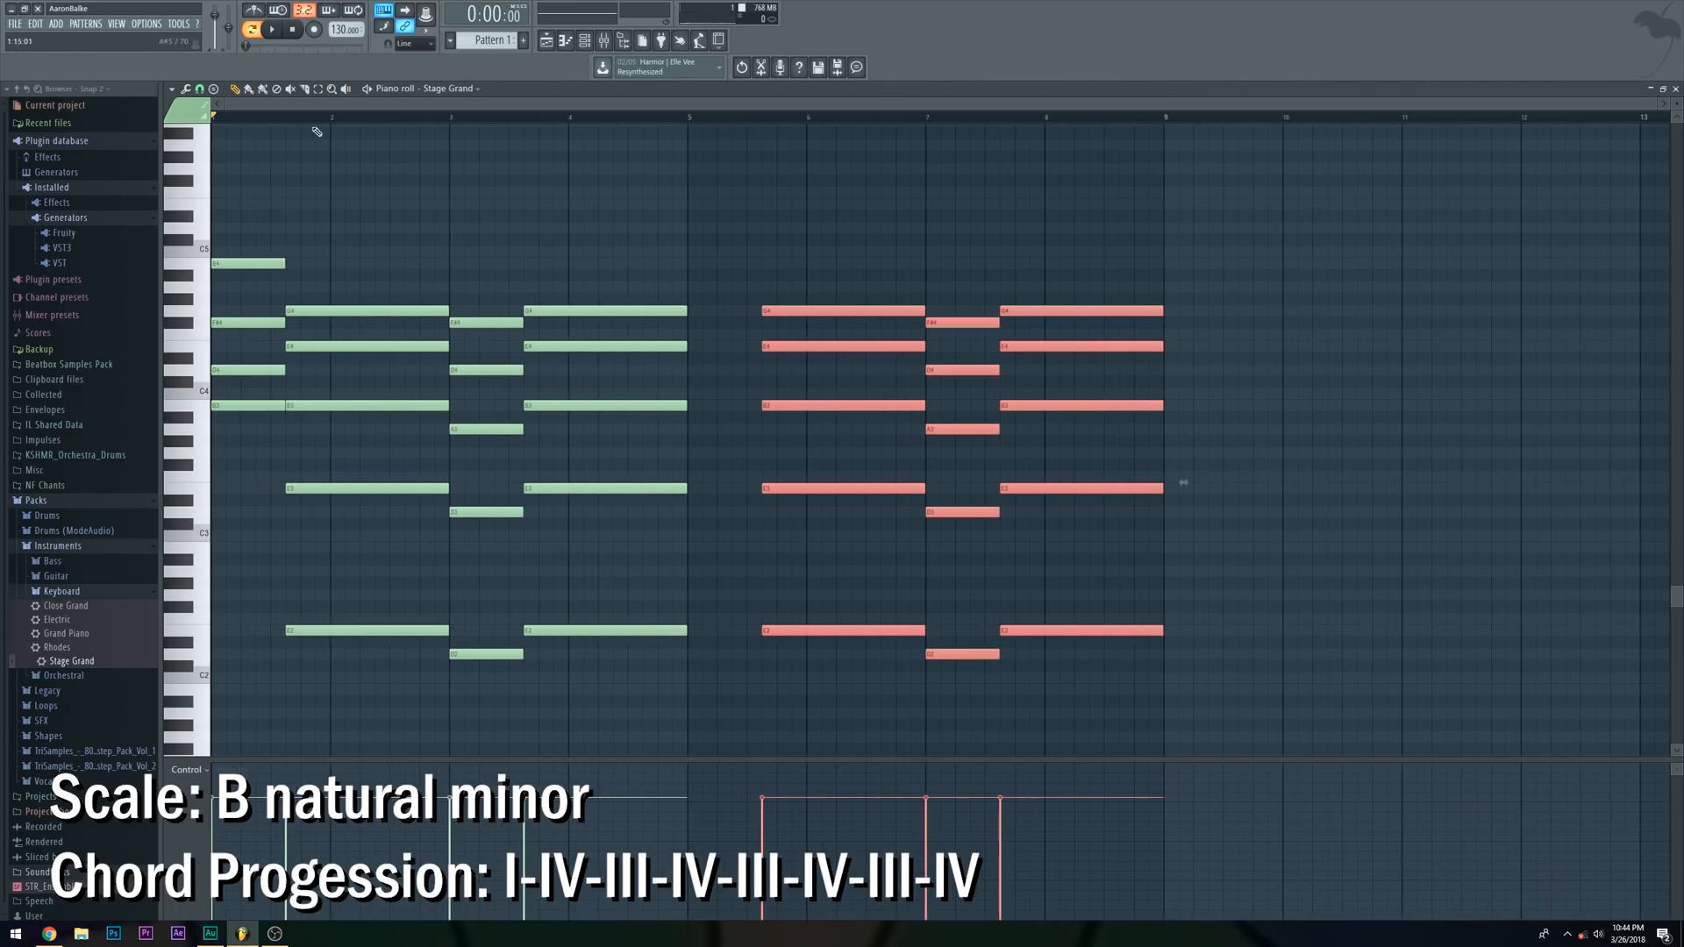
left_click_drag(502, 285, 474, 671)
left_click_drag(459, 323, 695, 324)
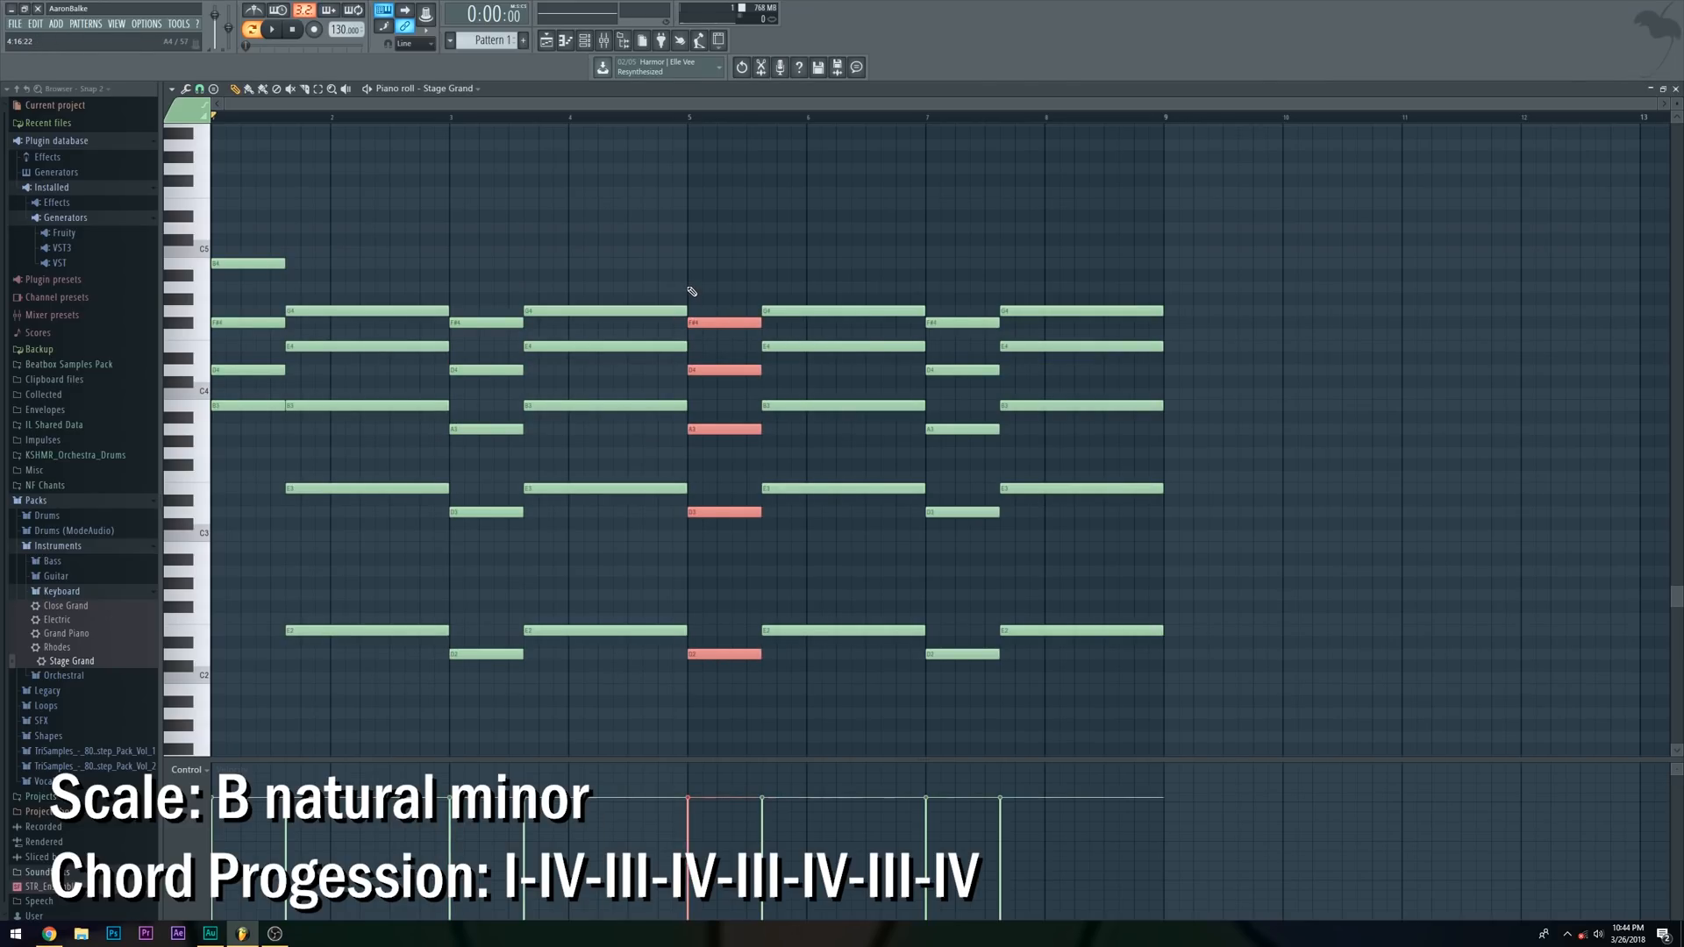
Add an A4 on top of the bar 5 chord and play the whole progression
left_click(692, 291)
right_click(721, 296)
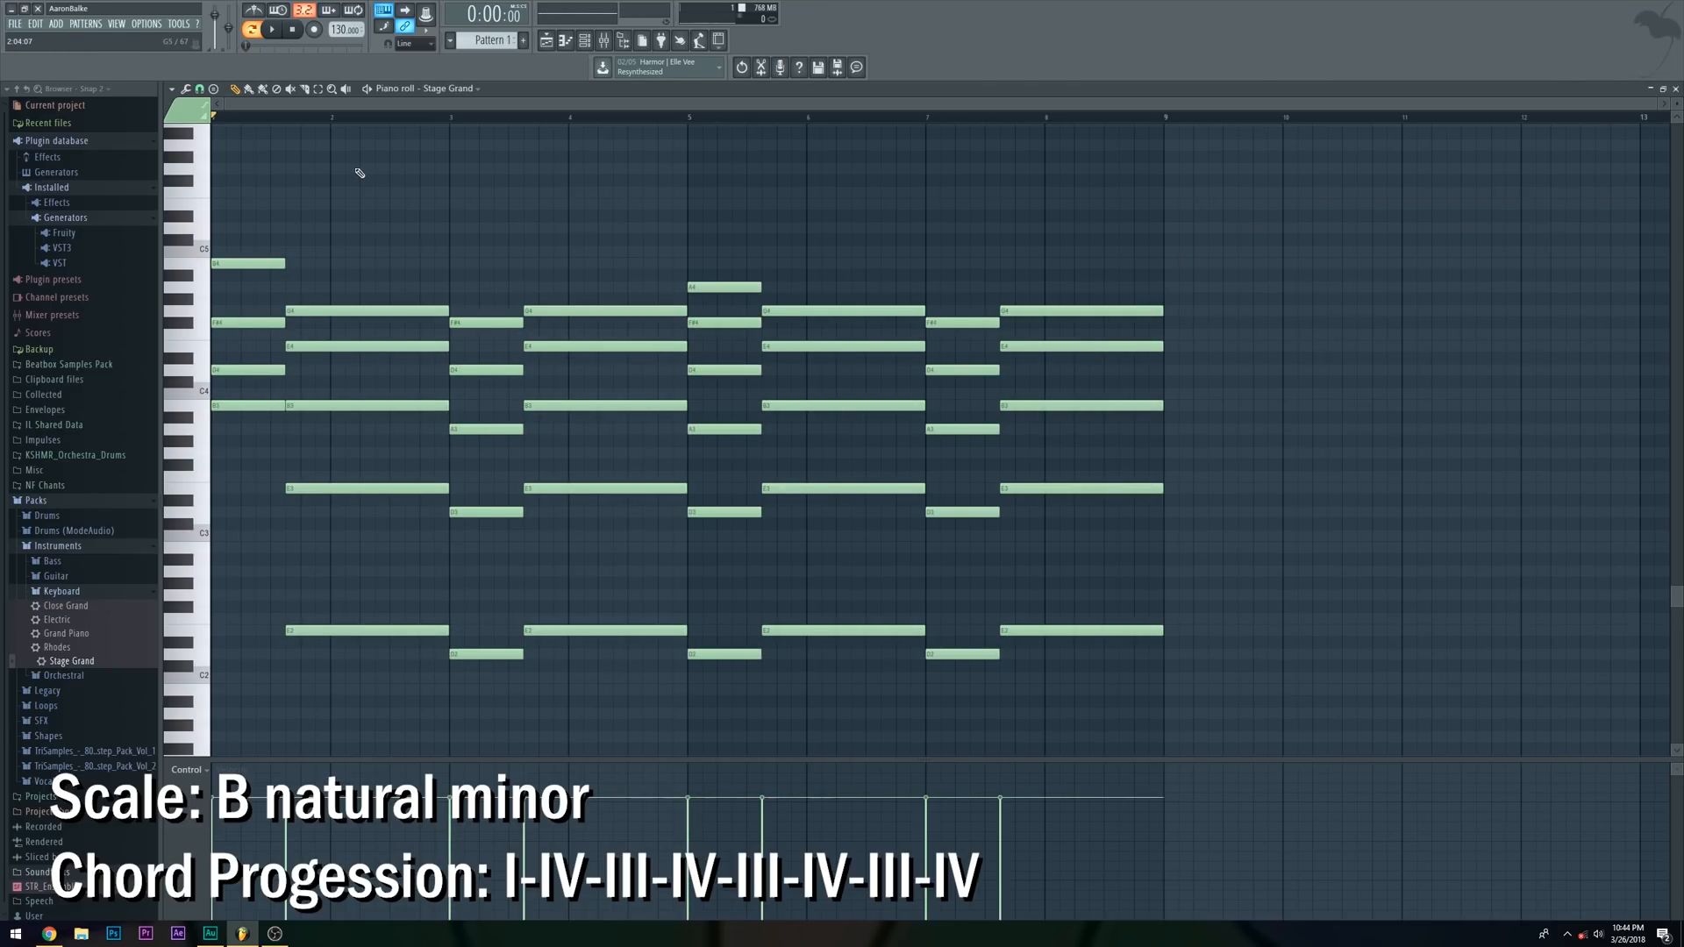
key("space")
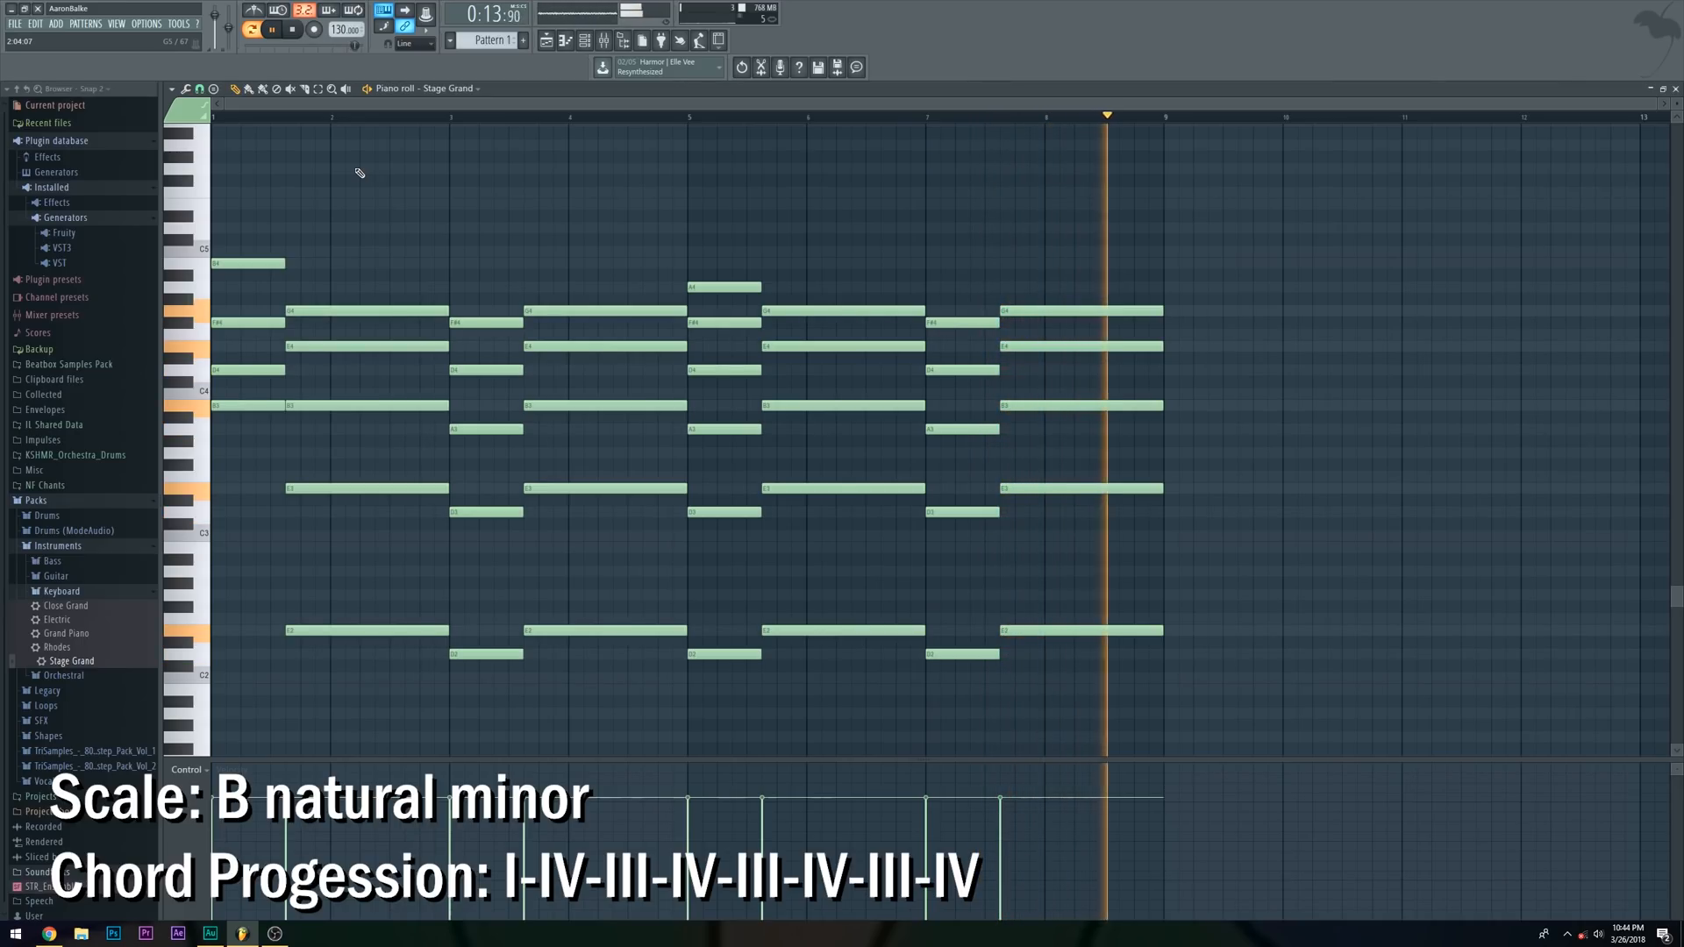
key("space")
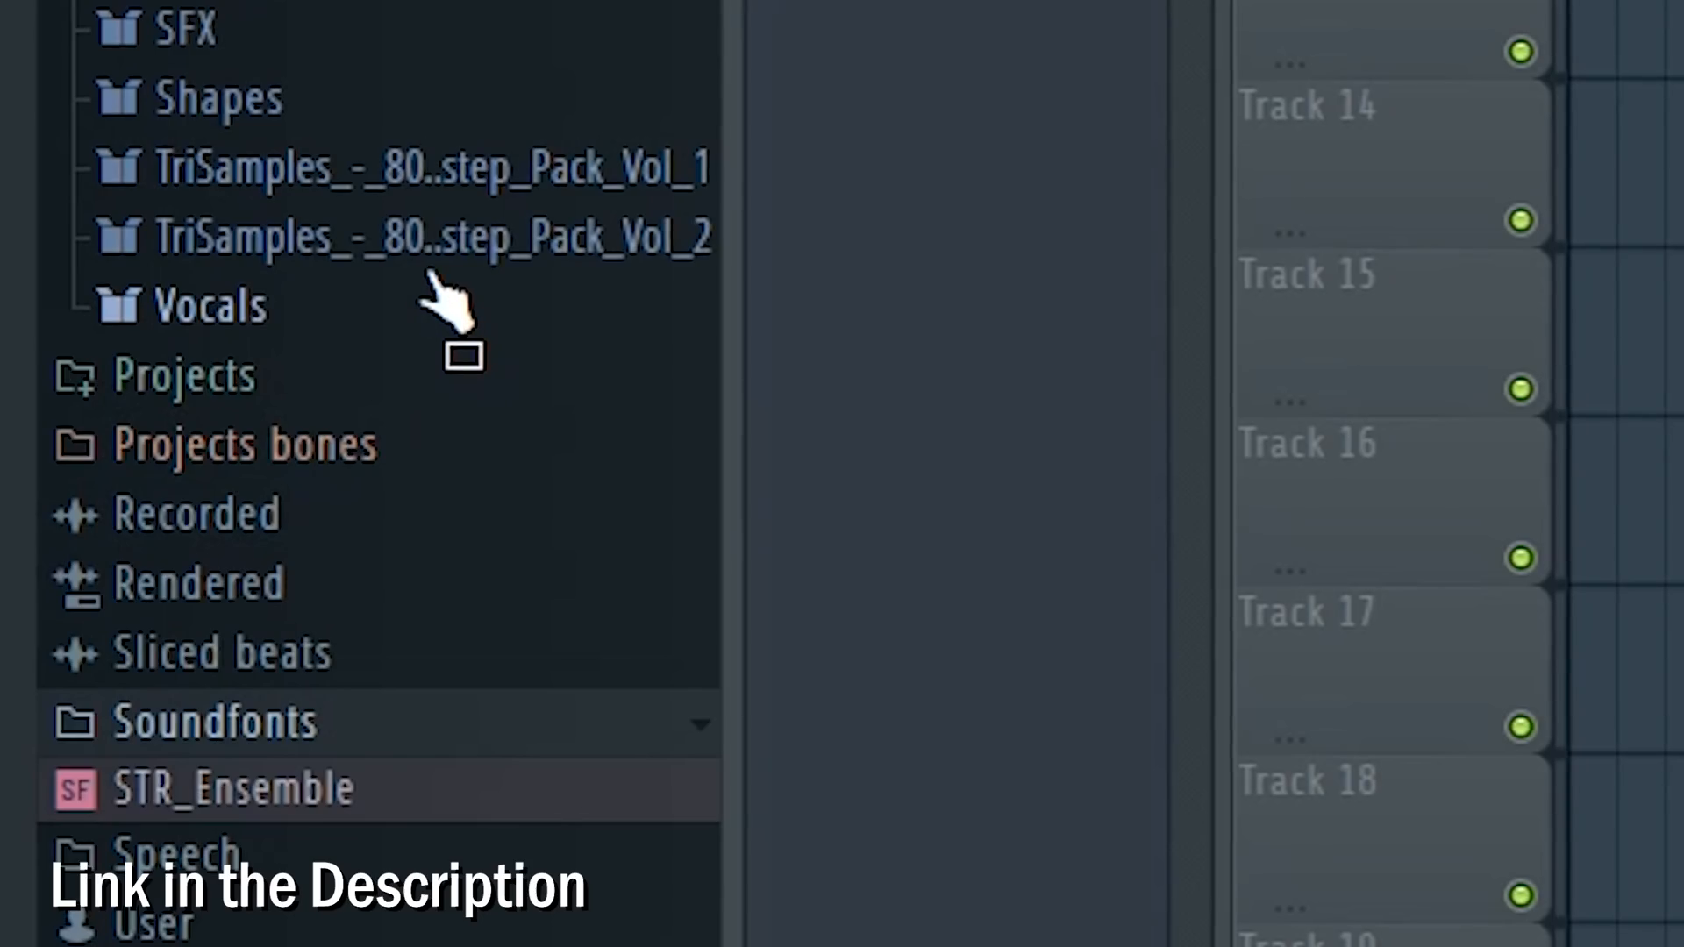
Expand the TriSamples 808 Trapstep Pack Vol 2 in a wider browser and add a Snare Drum 002 MC38 Clap hit at step 25
left_click(451, 233)
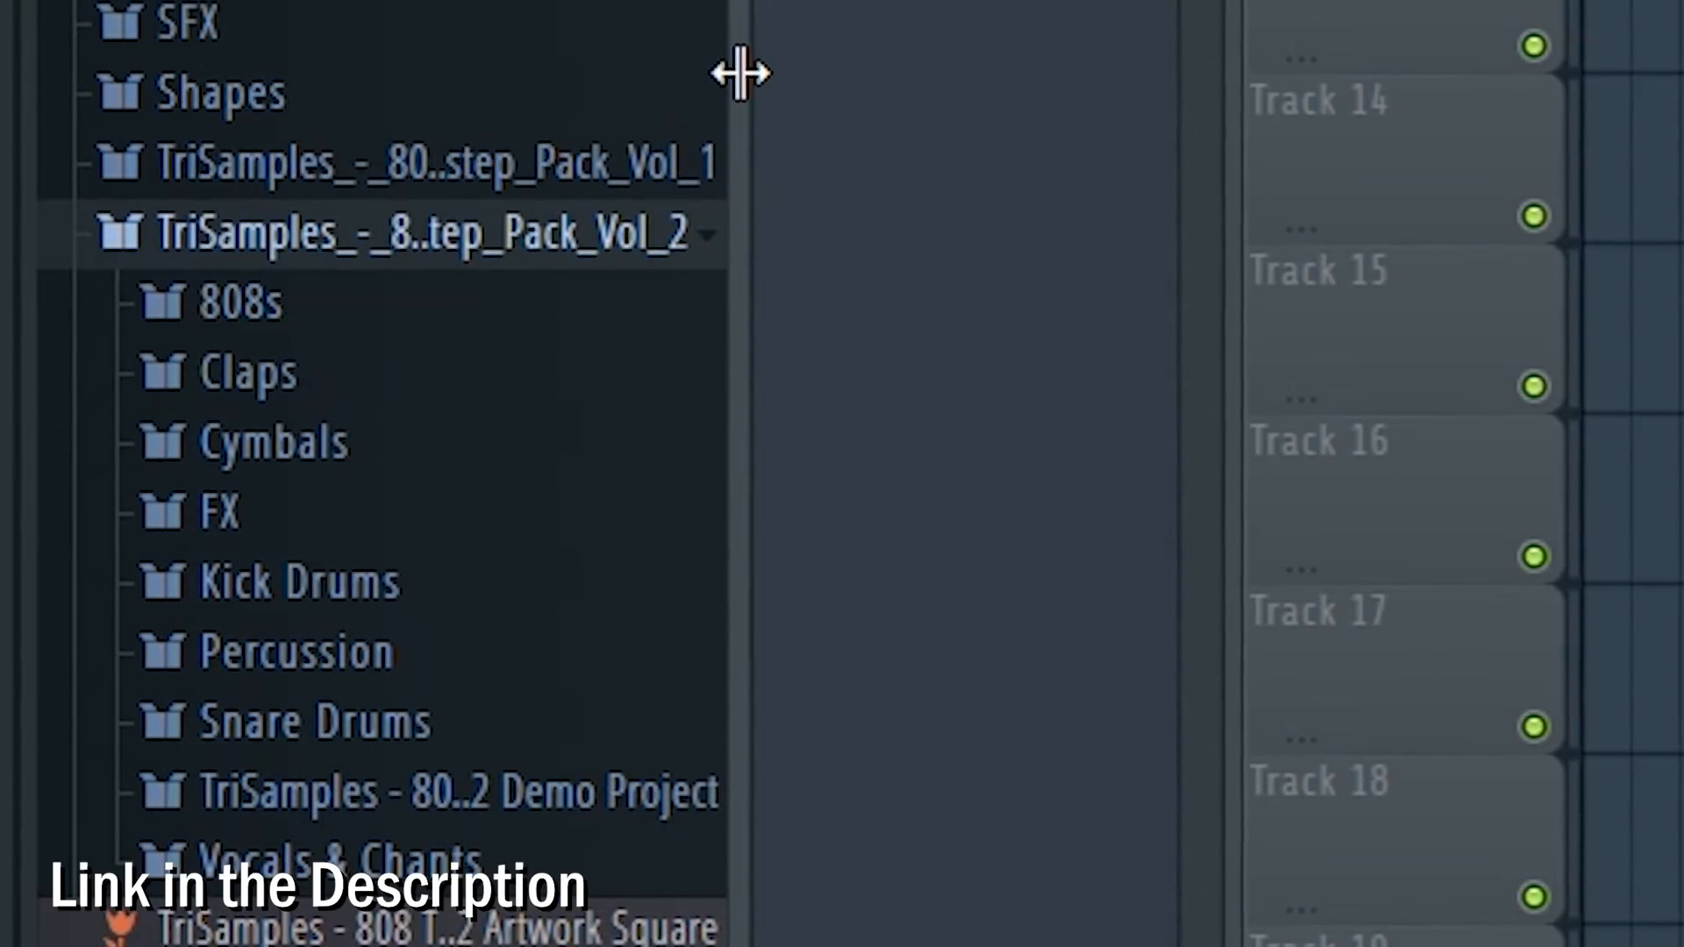
left_click_drag(739, 73, 1319, 75)
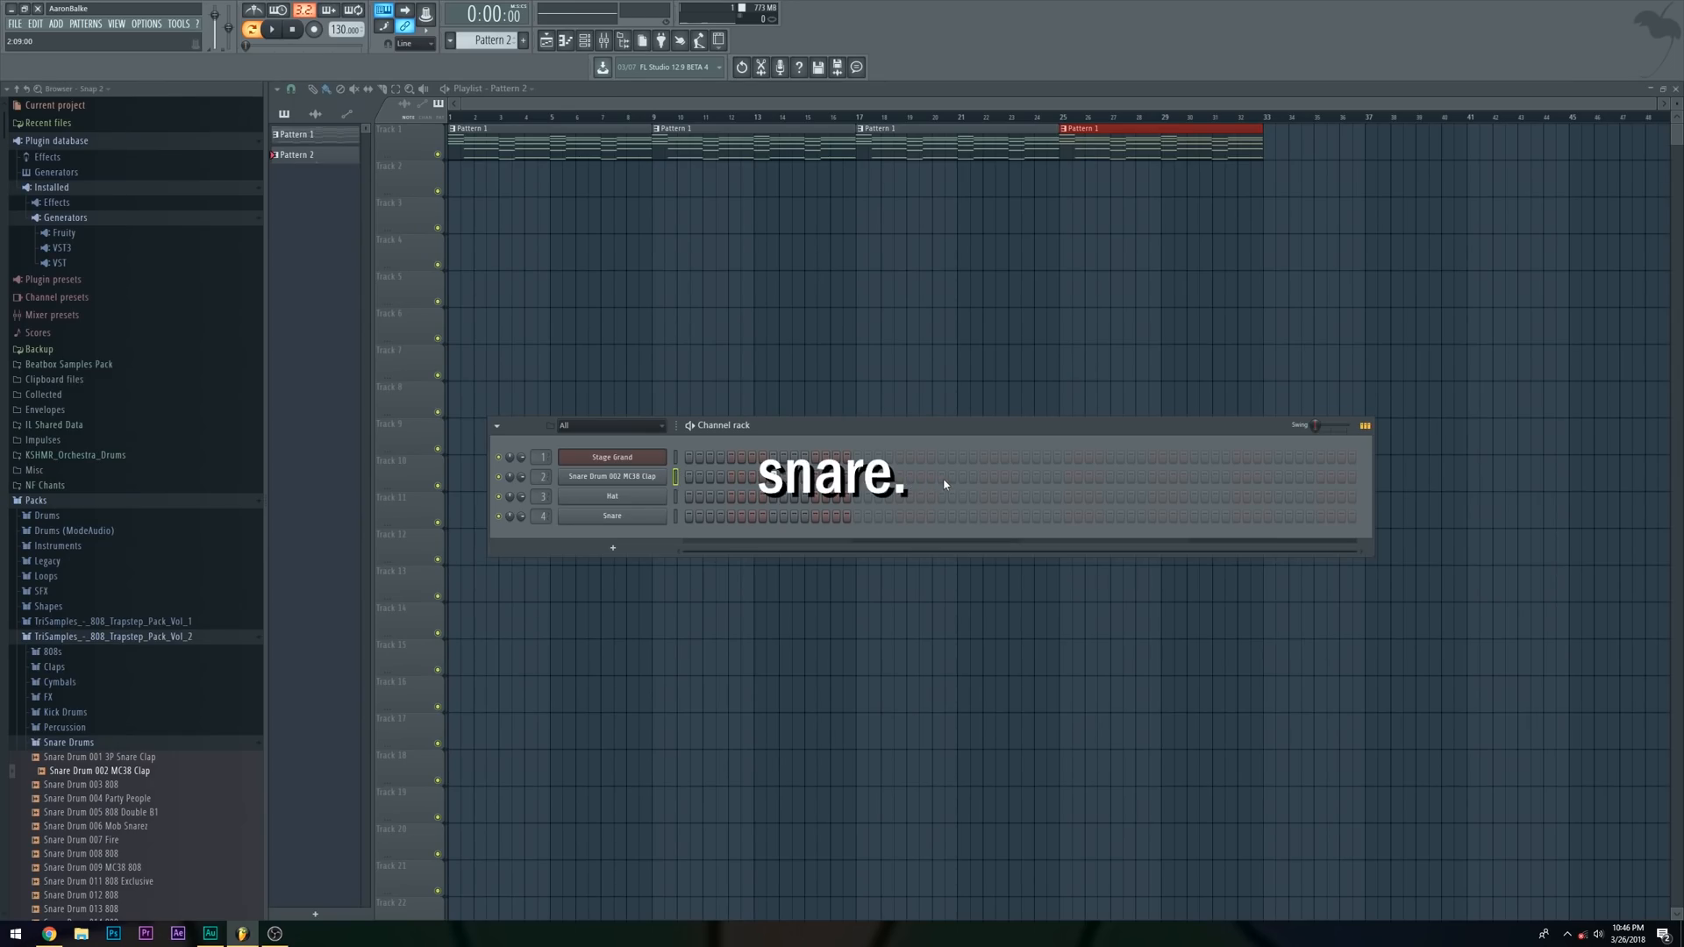
left_click(942, 478)
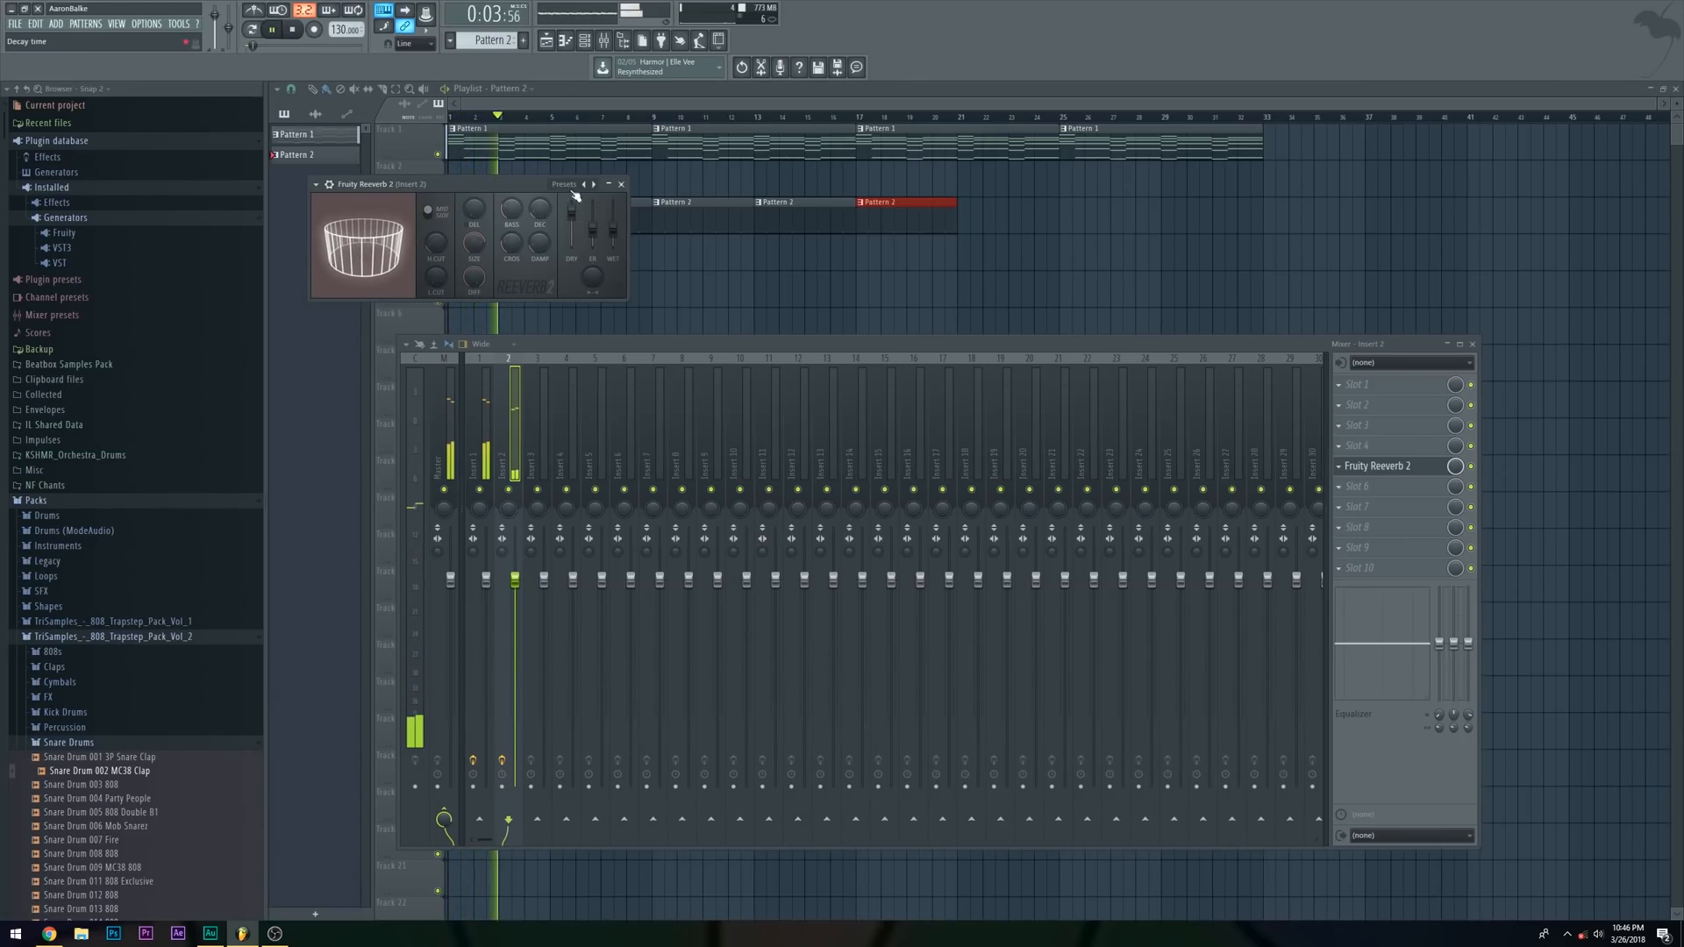
Close the Fruity Reeverb 2 and mixer windows and listen to the piano and snare arrangement
left_click(671, 93)
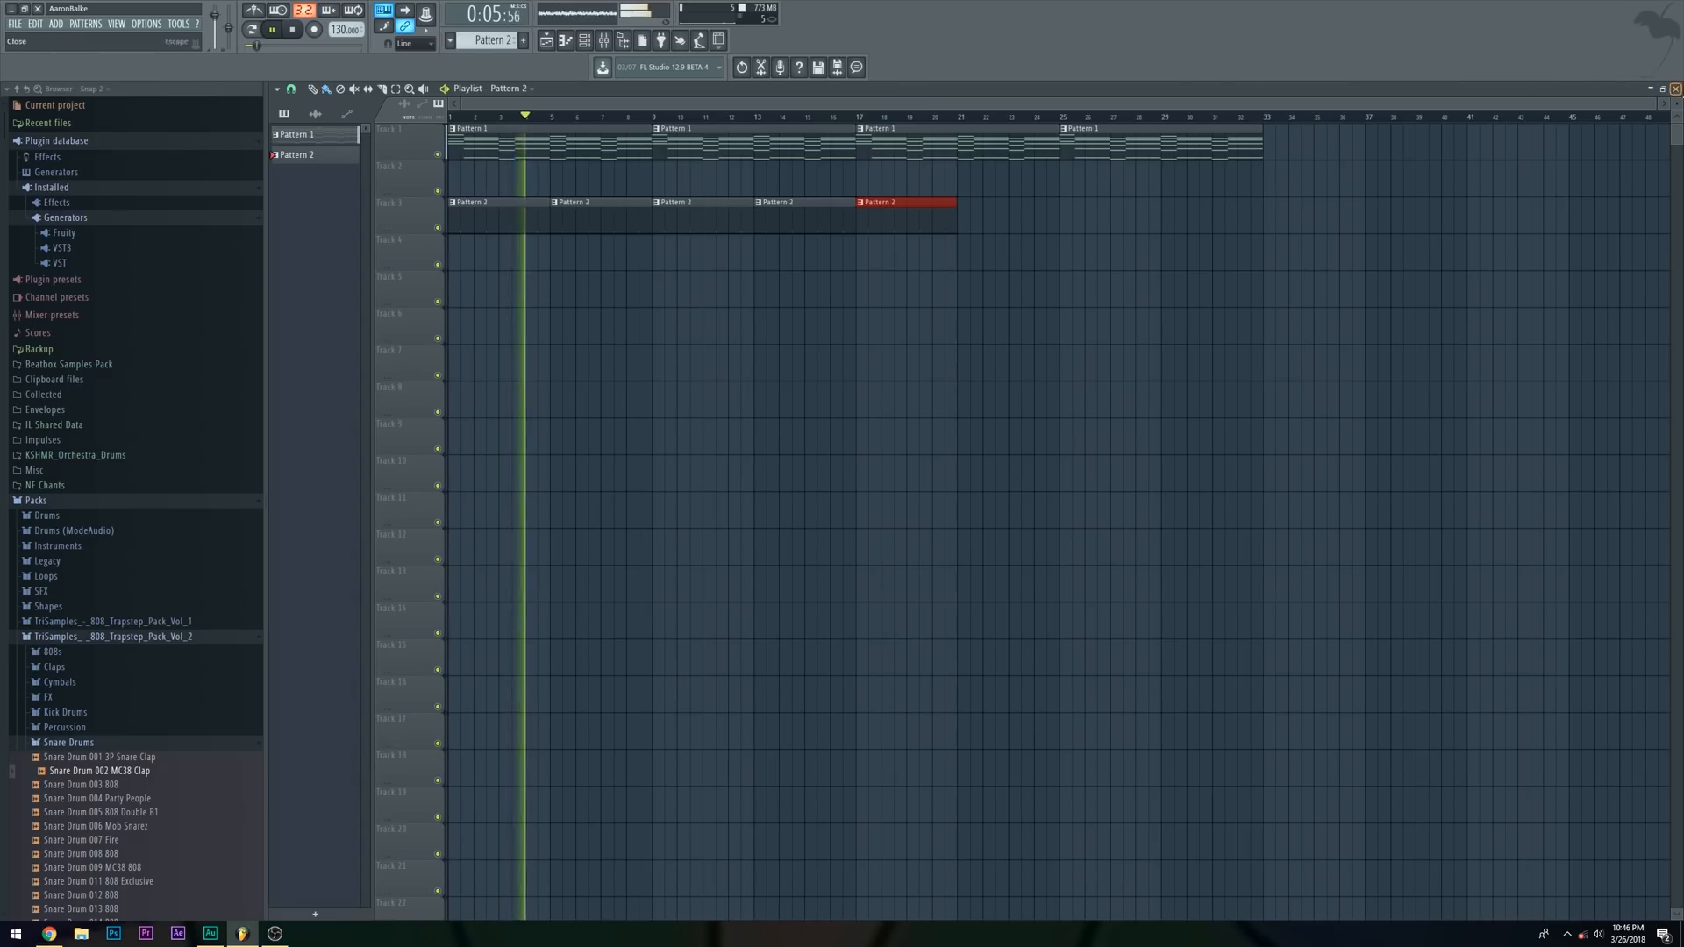
left_click_drag(1658, 104, 1379, 111)
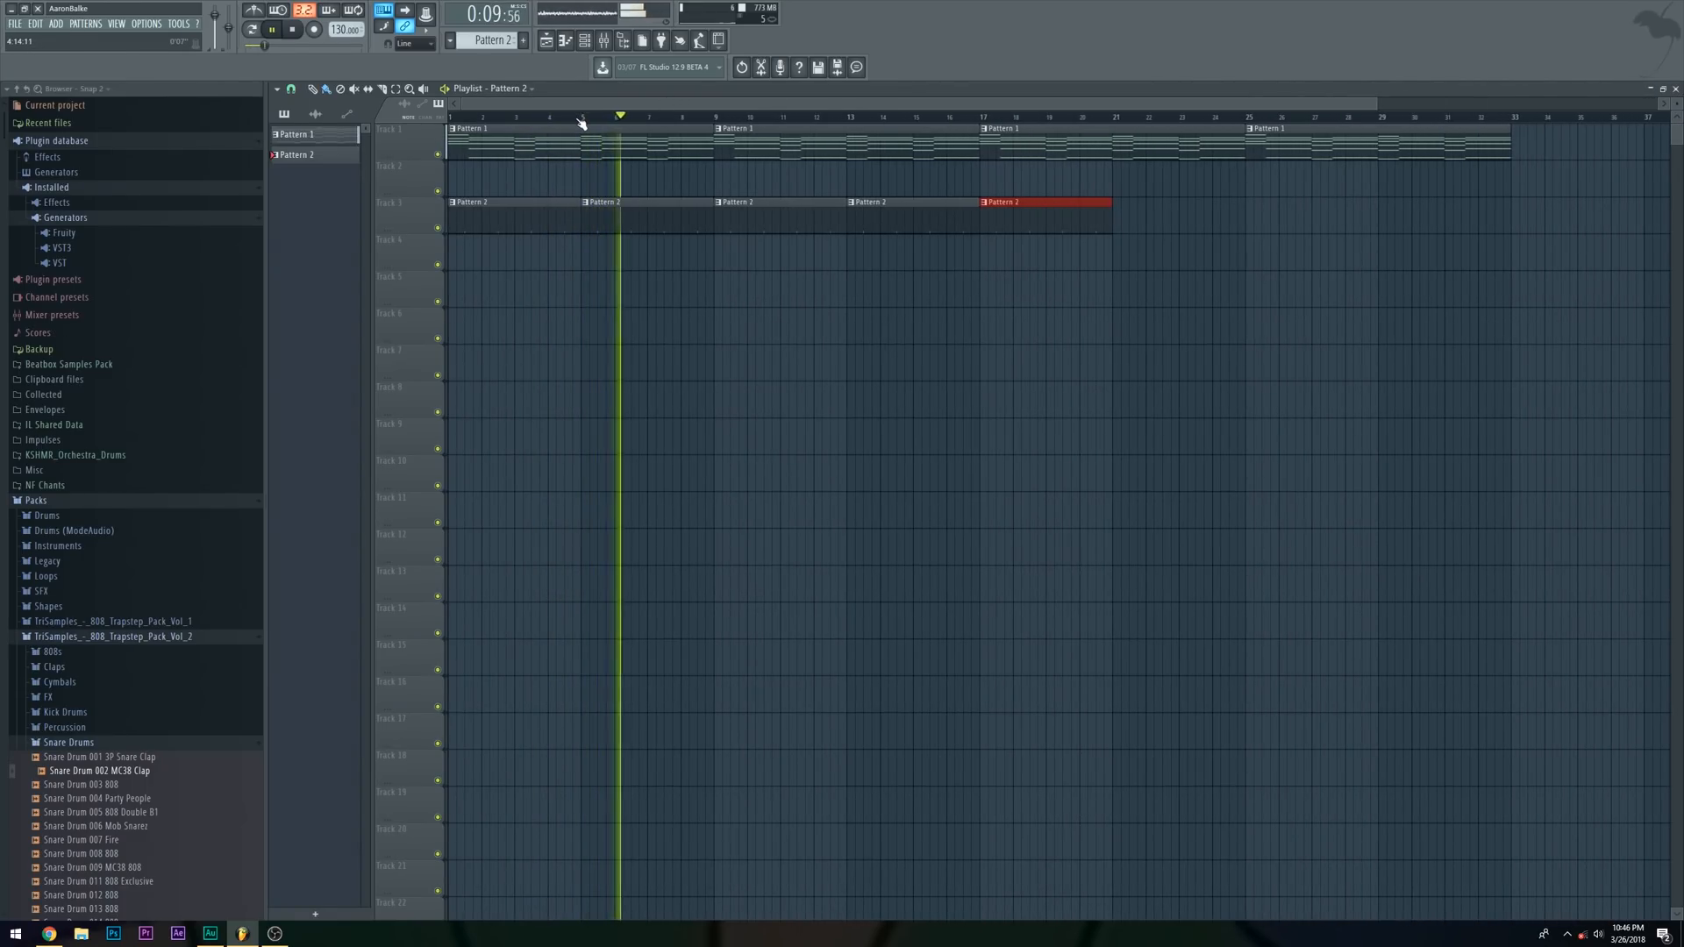
key("space")
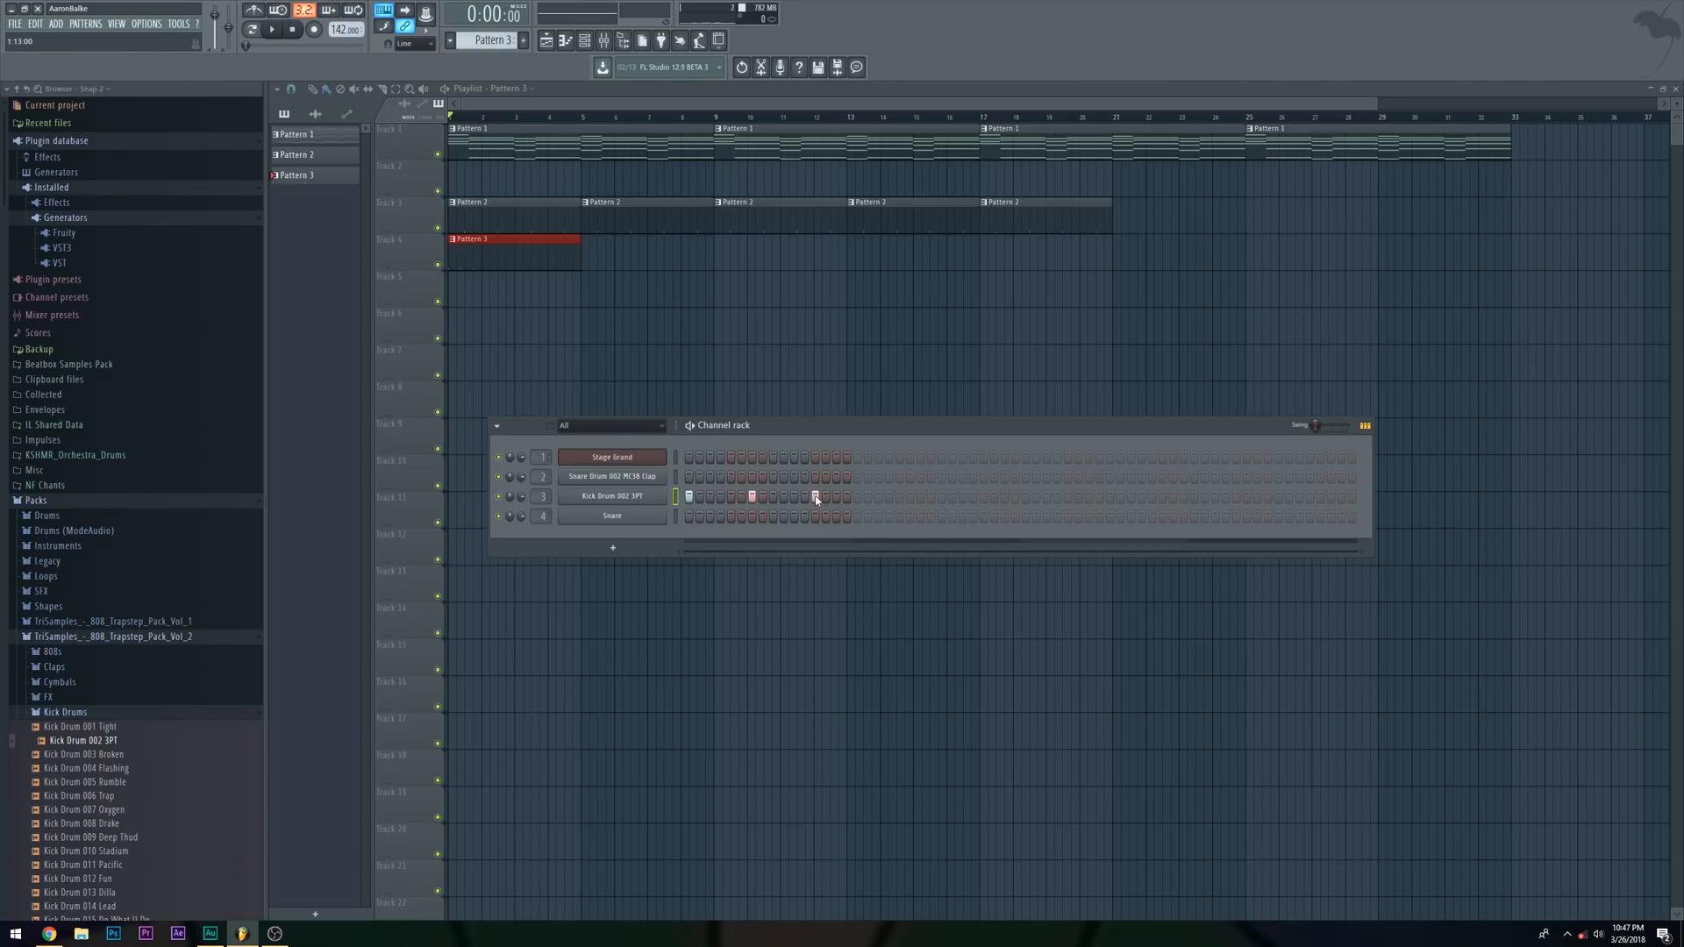
Add Kick Drum 002 3PT hits at steps 27, 31 and 33, auditioning them with the arrangement
key("space")
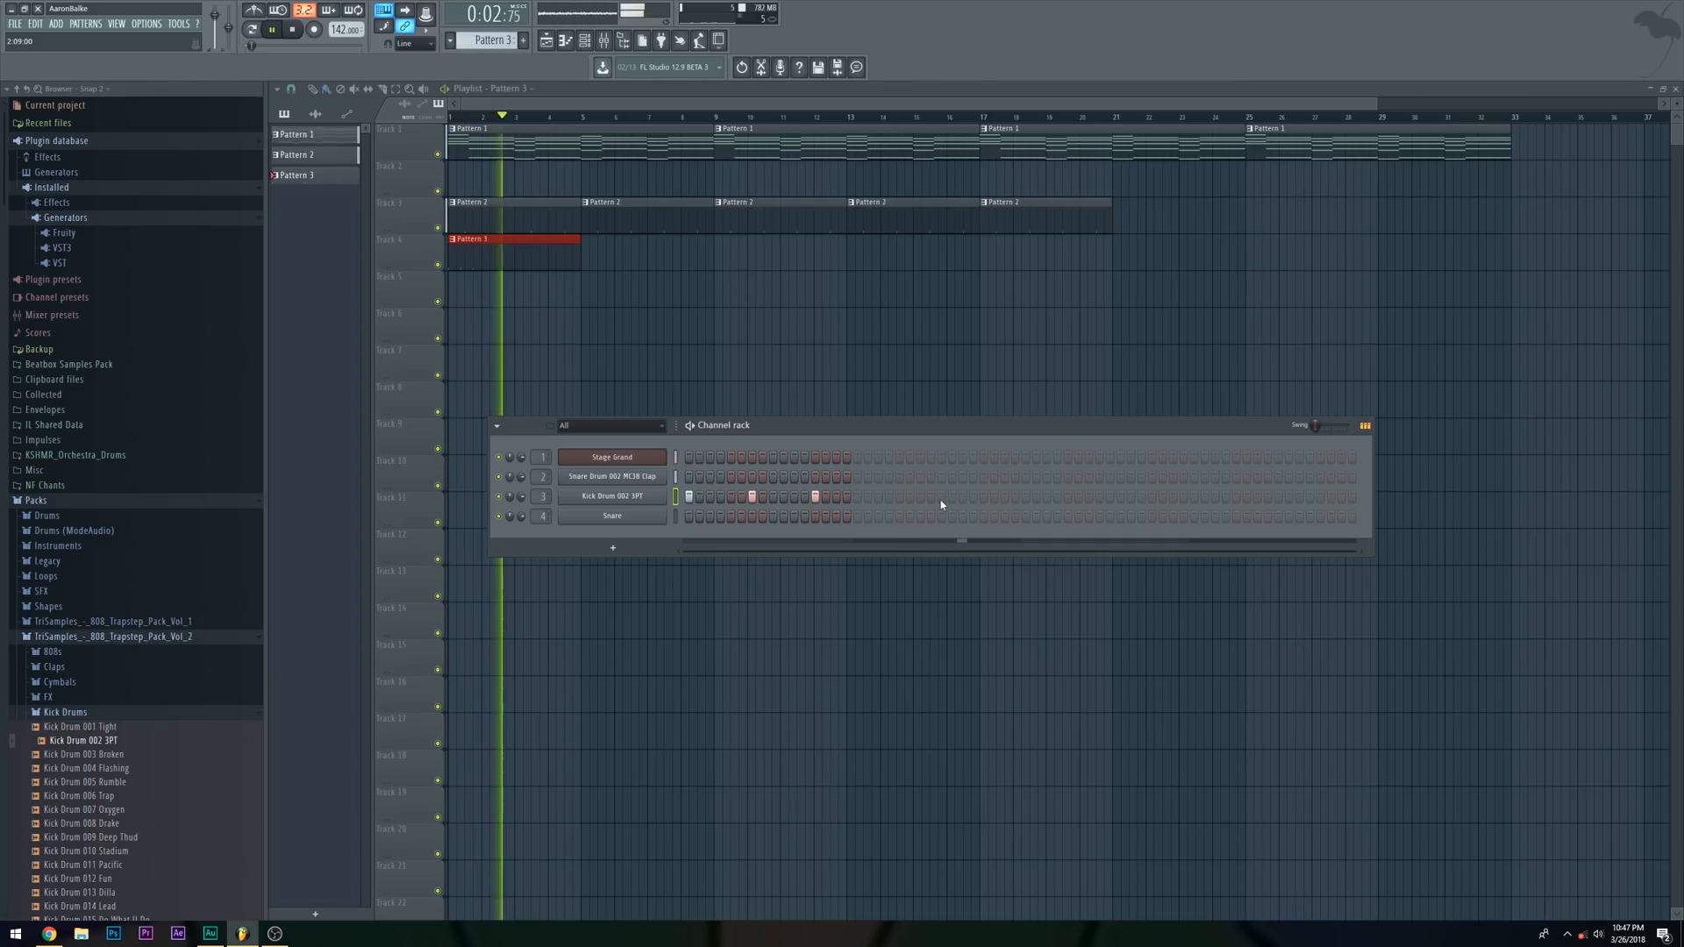
key("space")
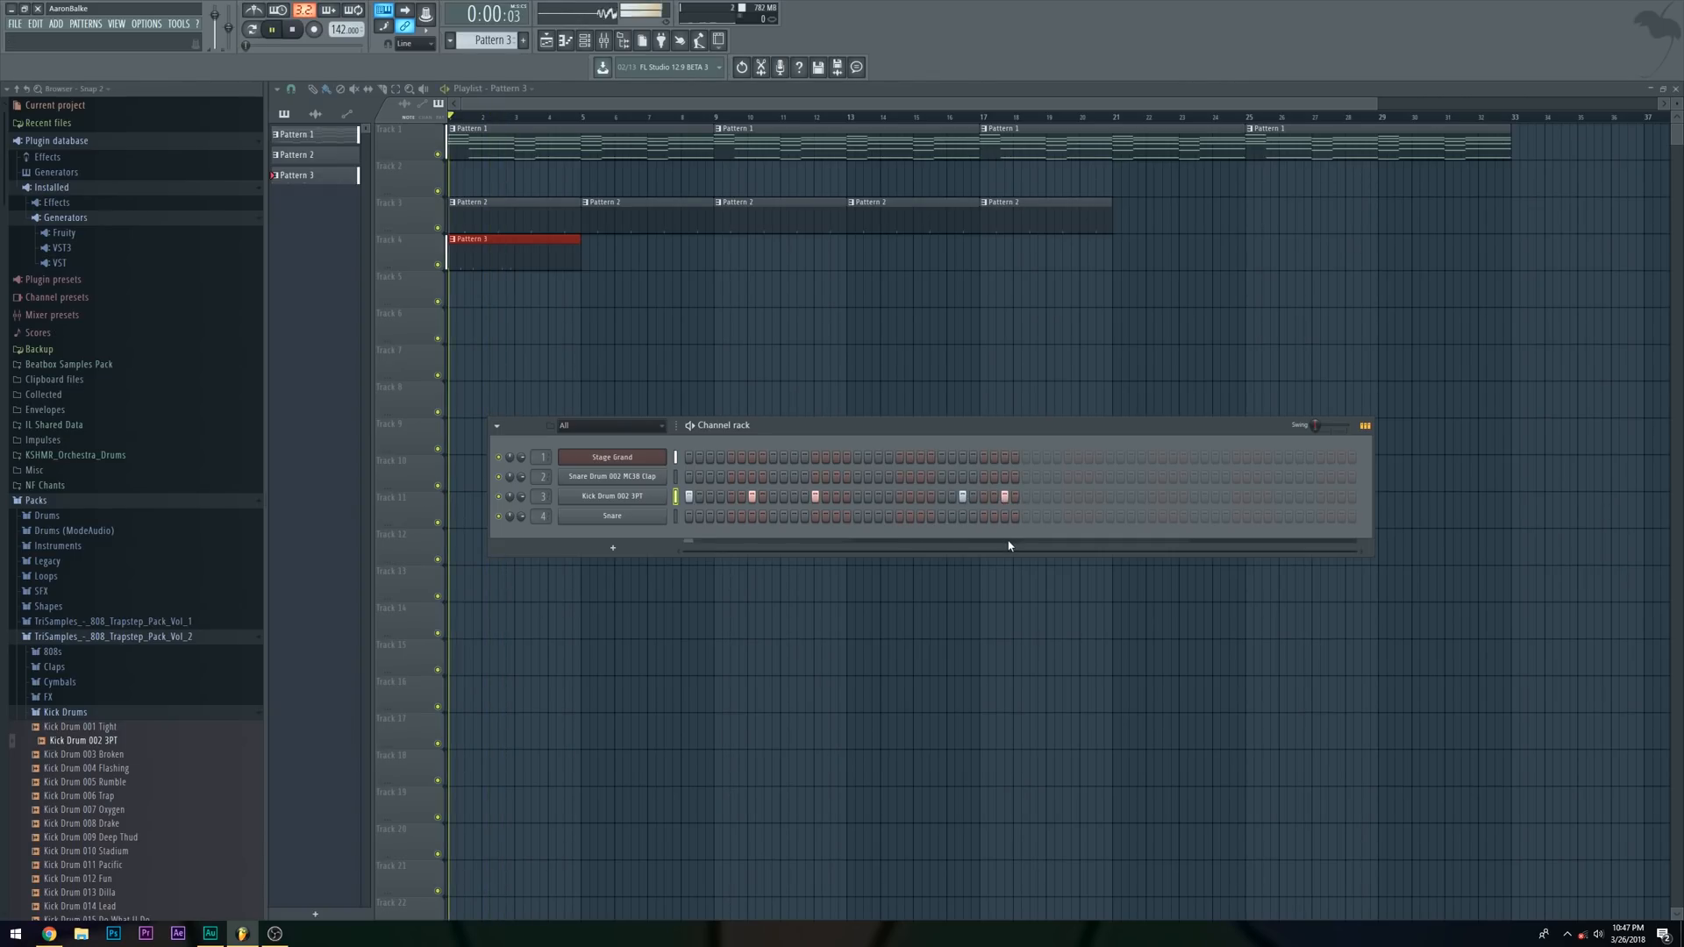
left_click(1026, 496)
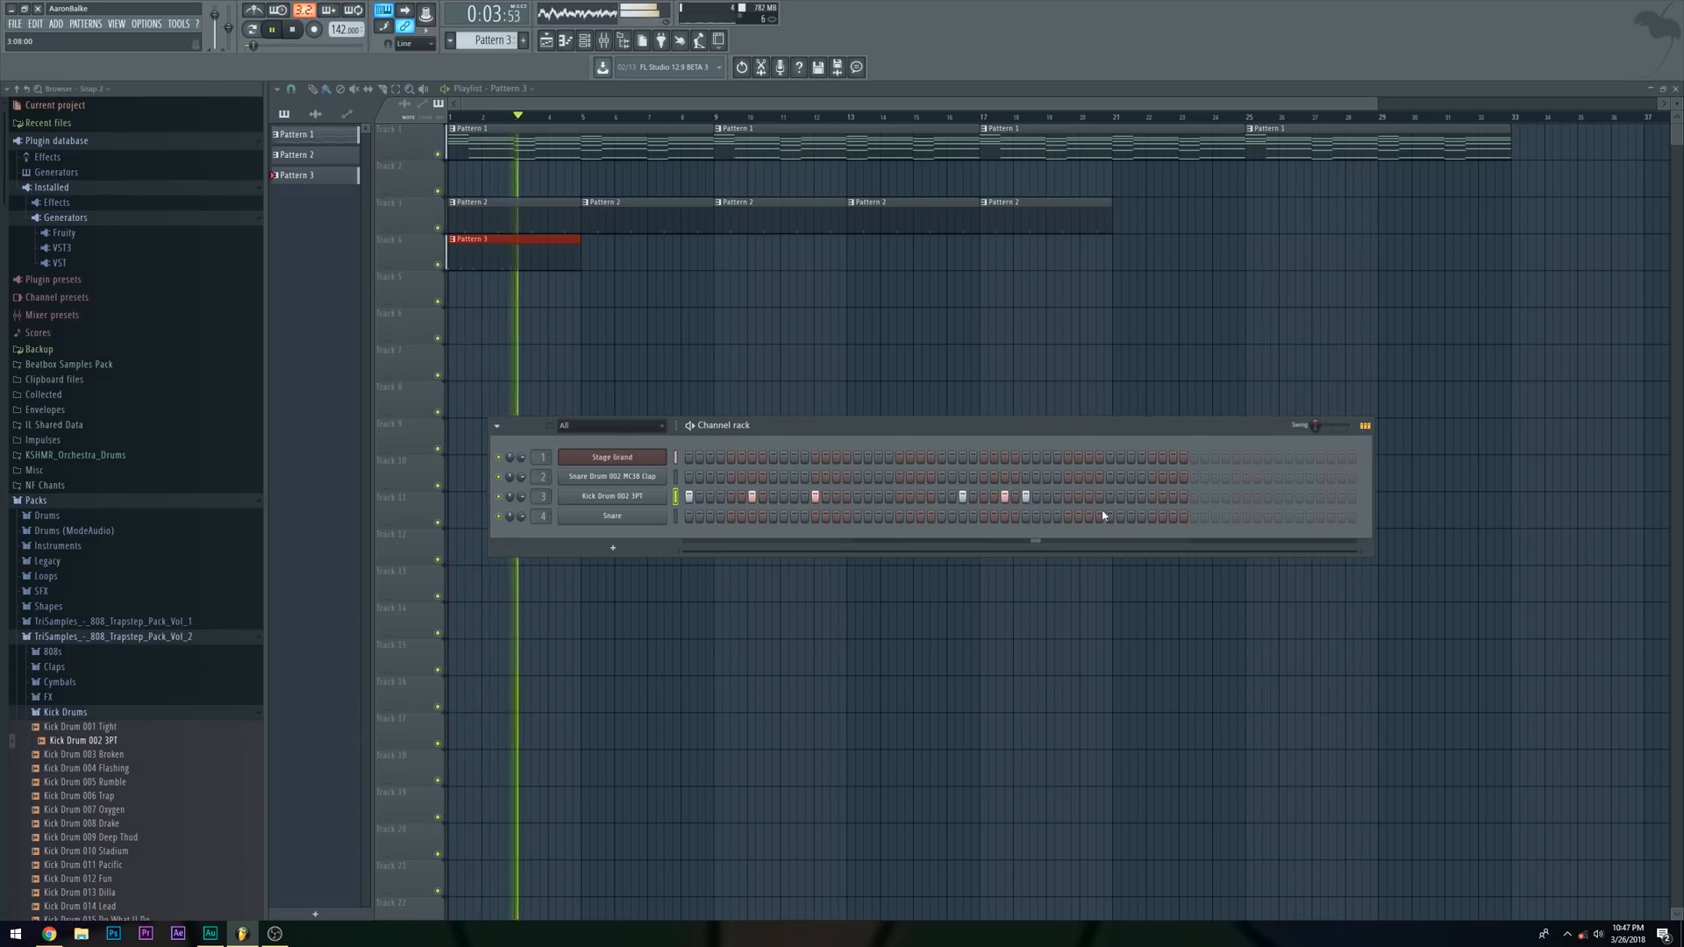
key("space")
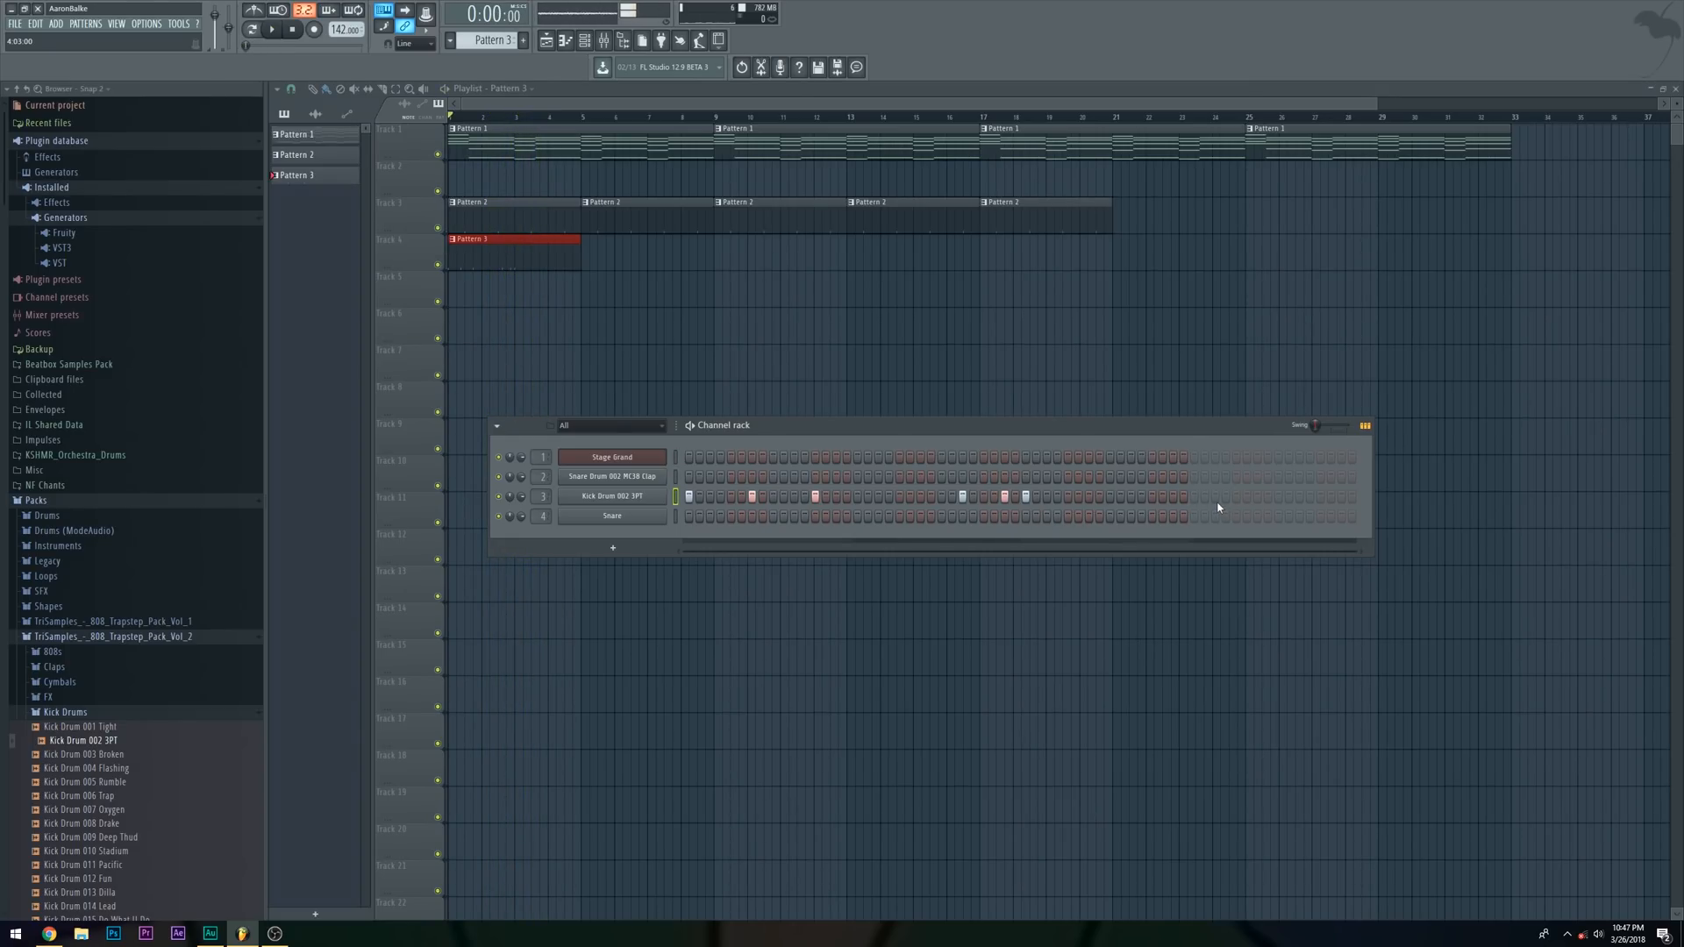
Complete the kick pattern with hits at steps 49, 51, 59 and 61
left_click(1300, 496)
left_click(1342, 496)
left_click(1342, 497)
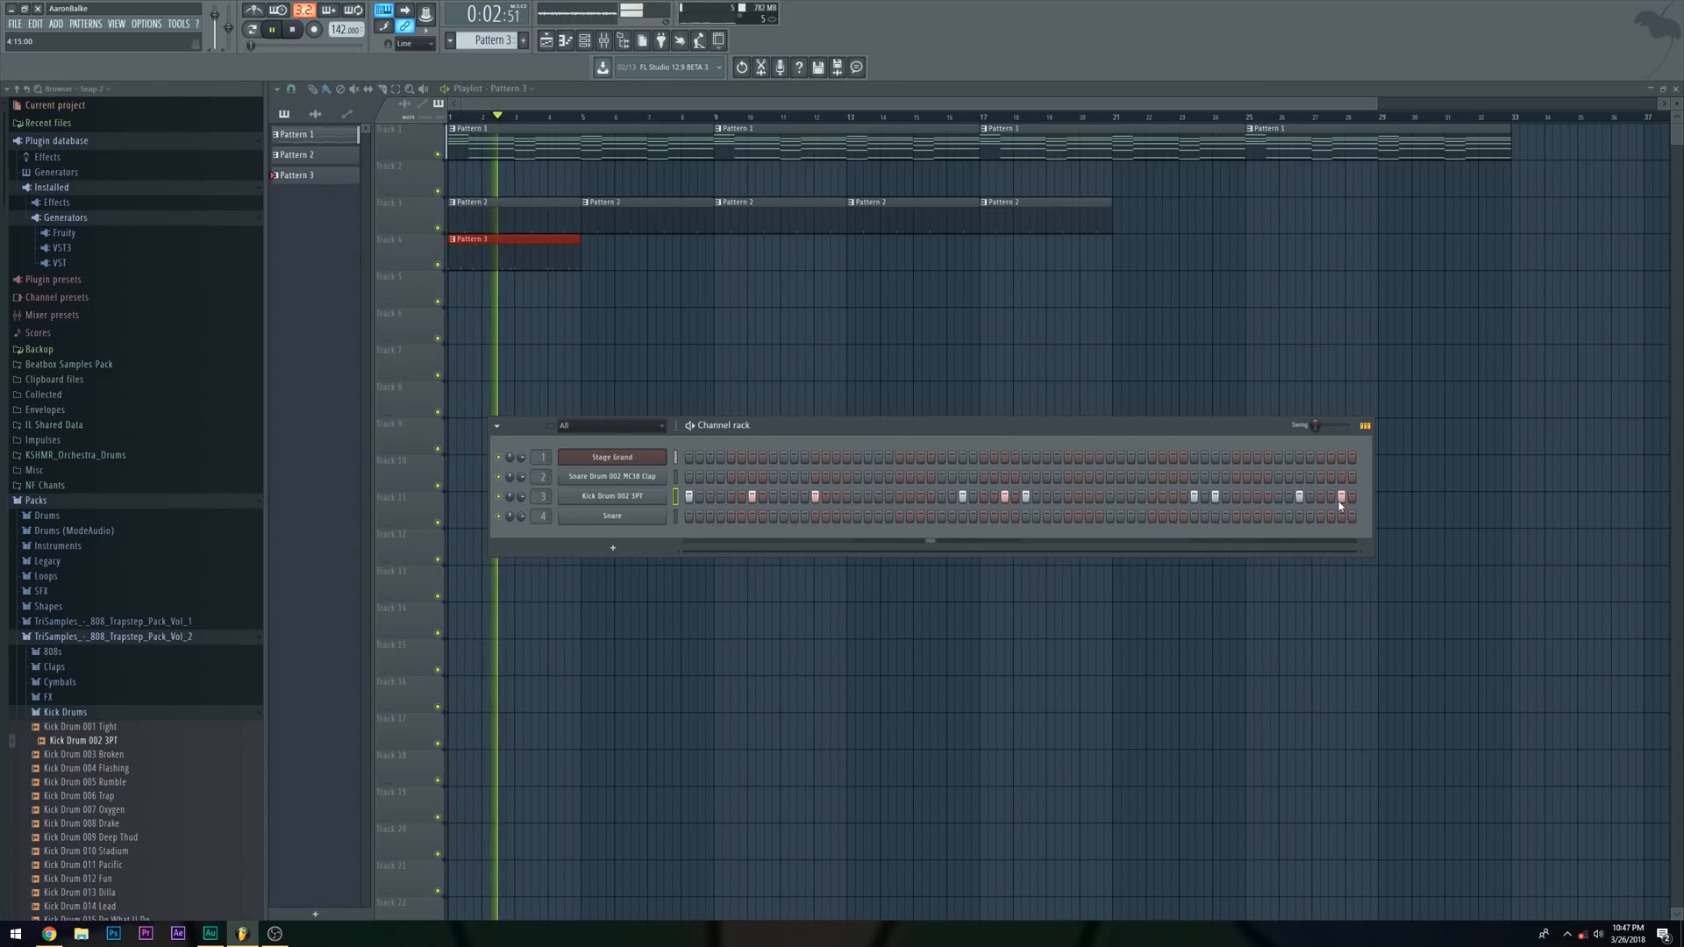
left_click(1320, 497)
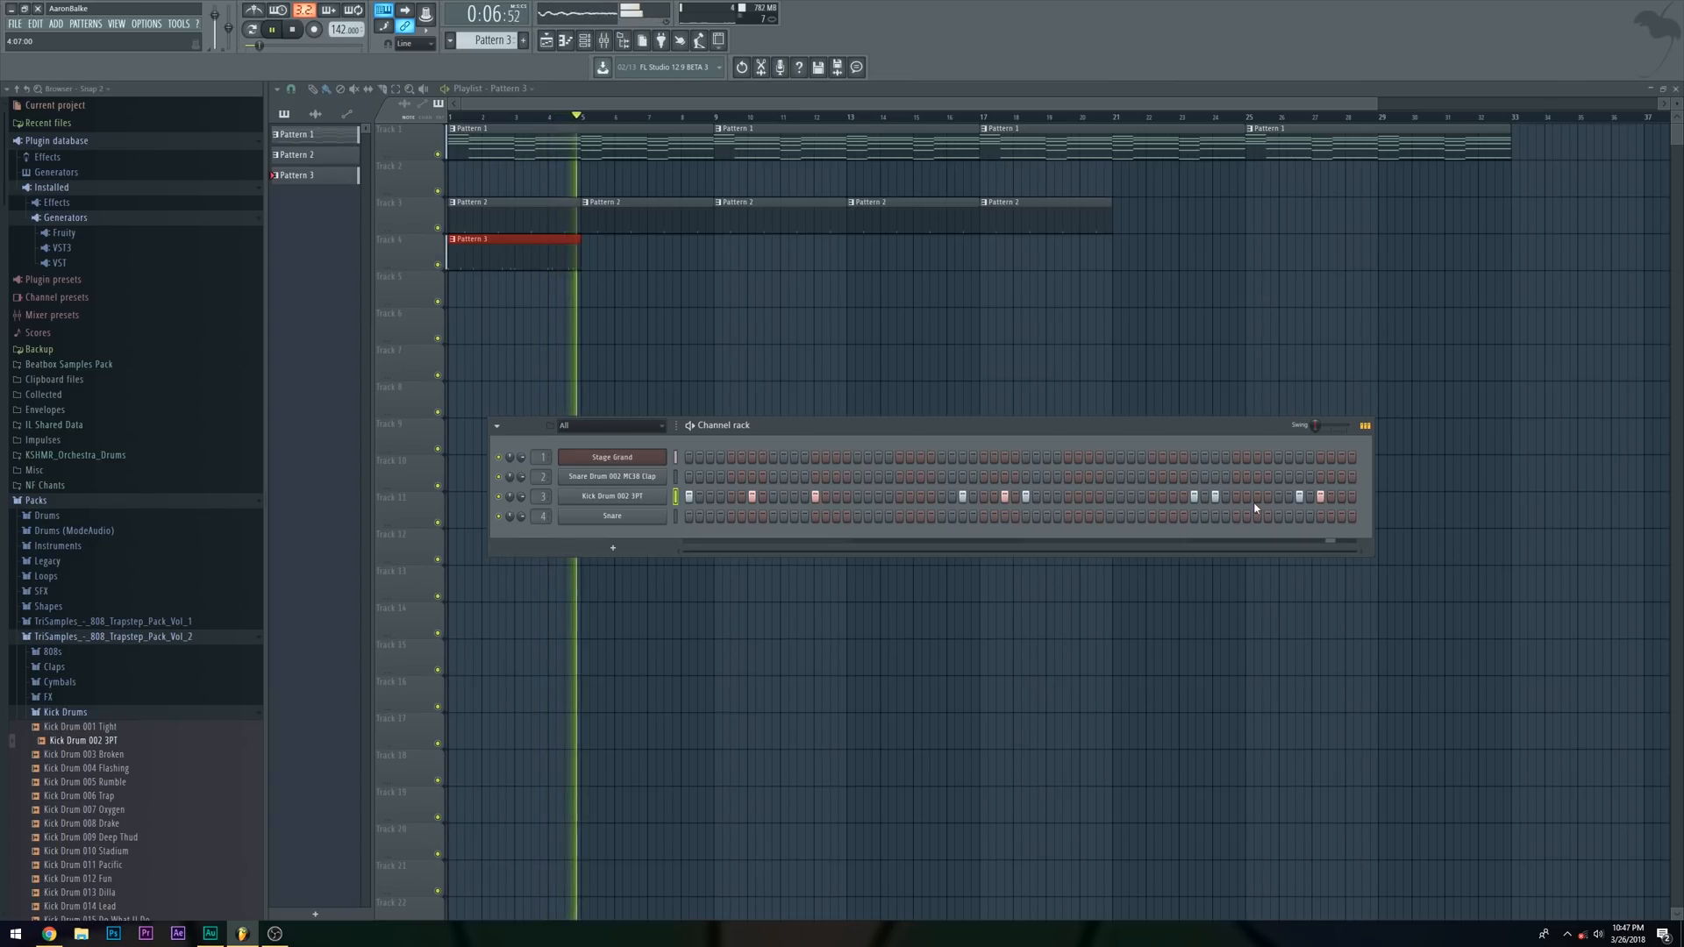
Stop playback and repeat the Pattern 3 clip along Track 4 from bar 5
key("space")
left_click_drag(499, 269, 663, 255)
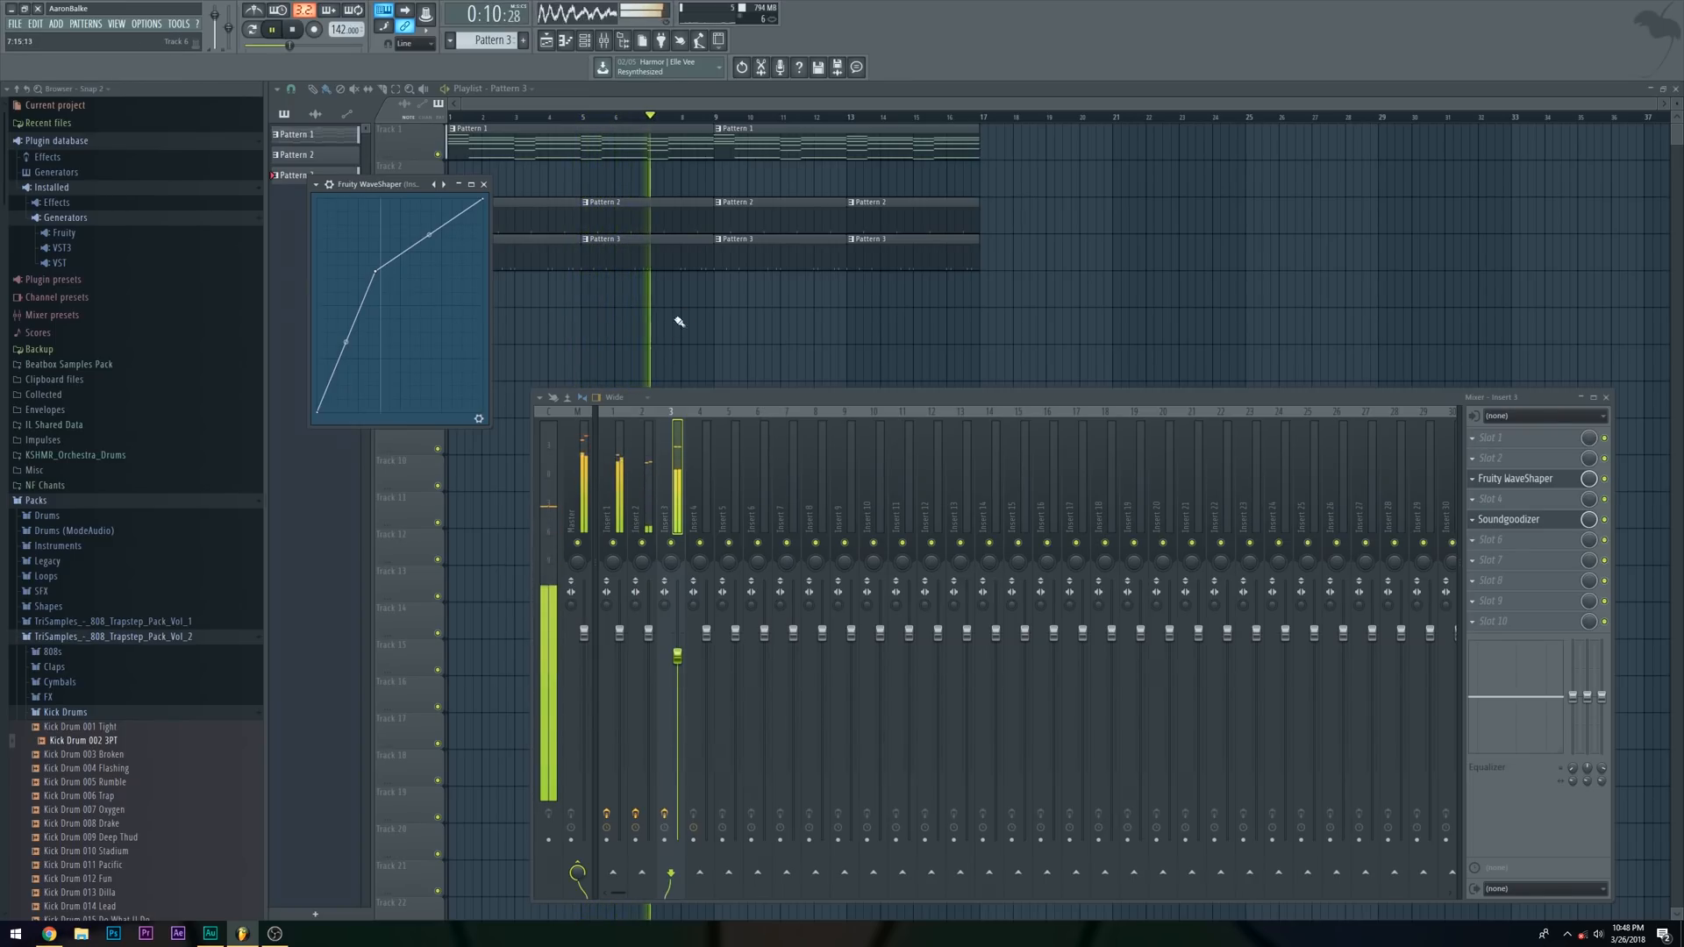
Lower the master track's volume to 94% in the mixer
left_click(583, 632)
left_click_drag(583, 633, 585, 649)
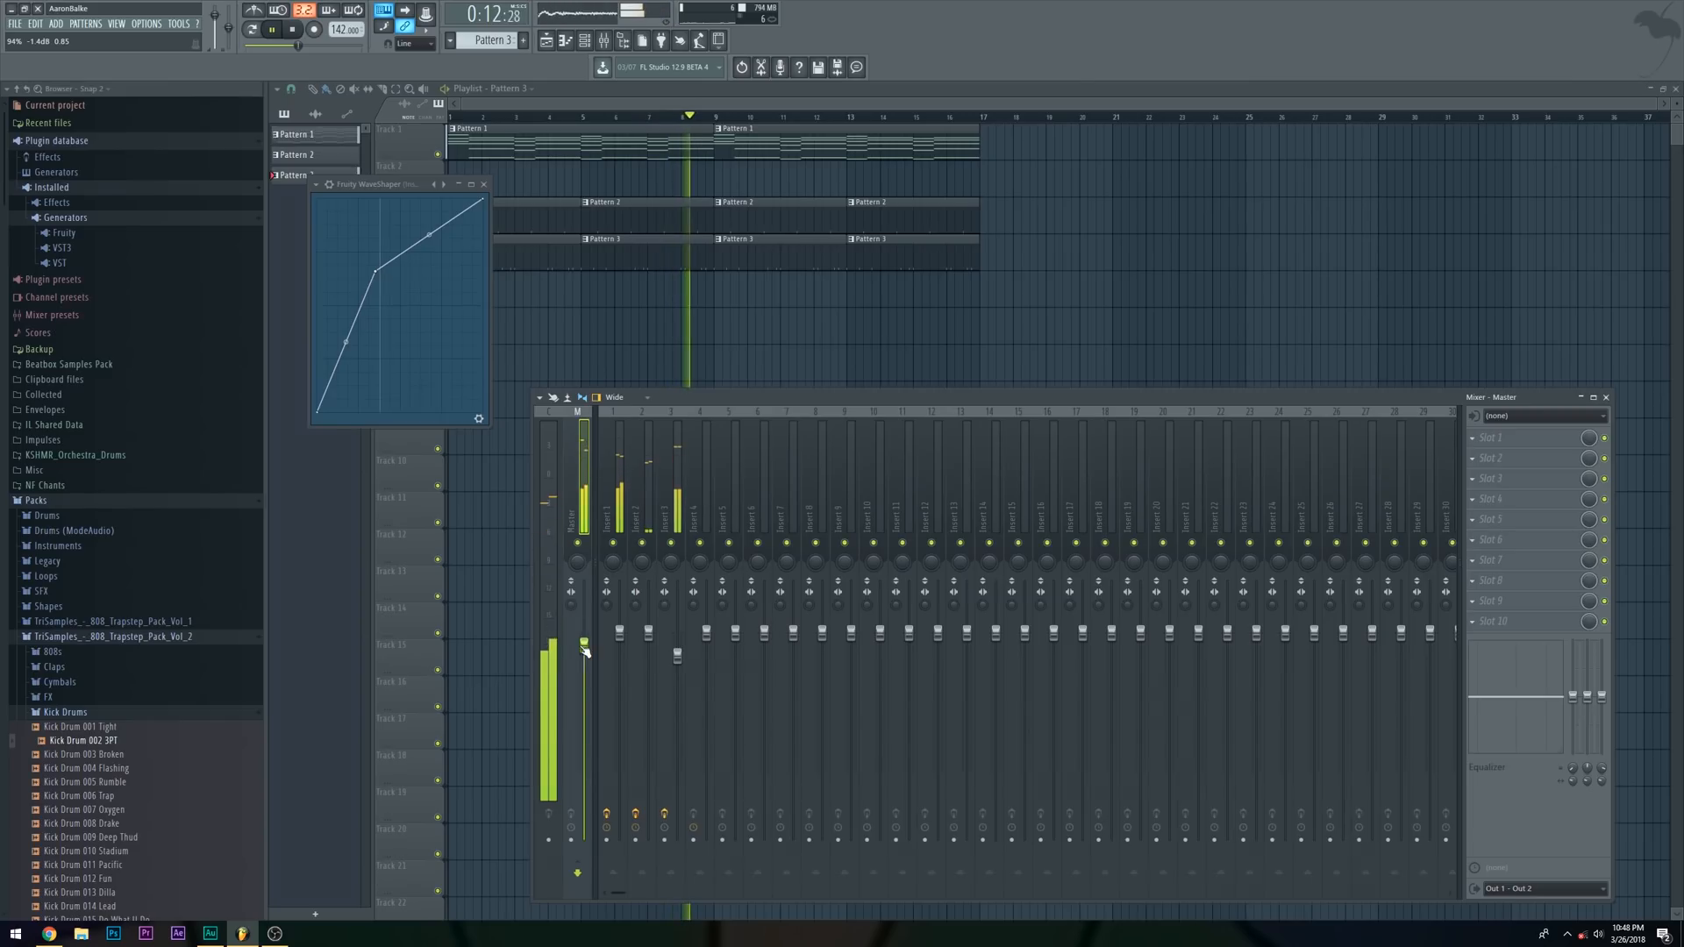
Stop playback and add the Fruity 3x Osc generator as a new channel in the channel rack
left_click(66, 712)
key("space")
left_click(93, 231)
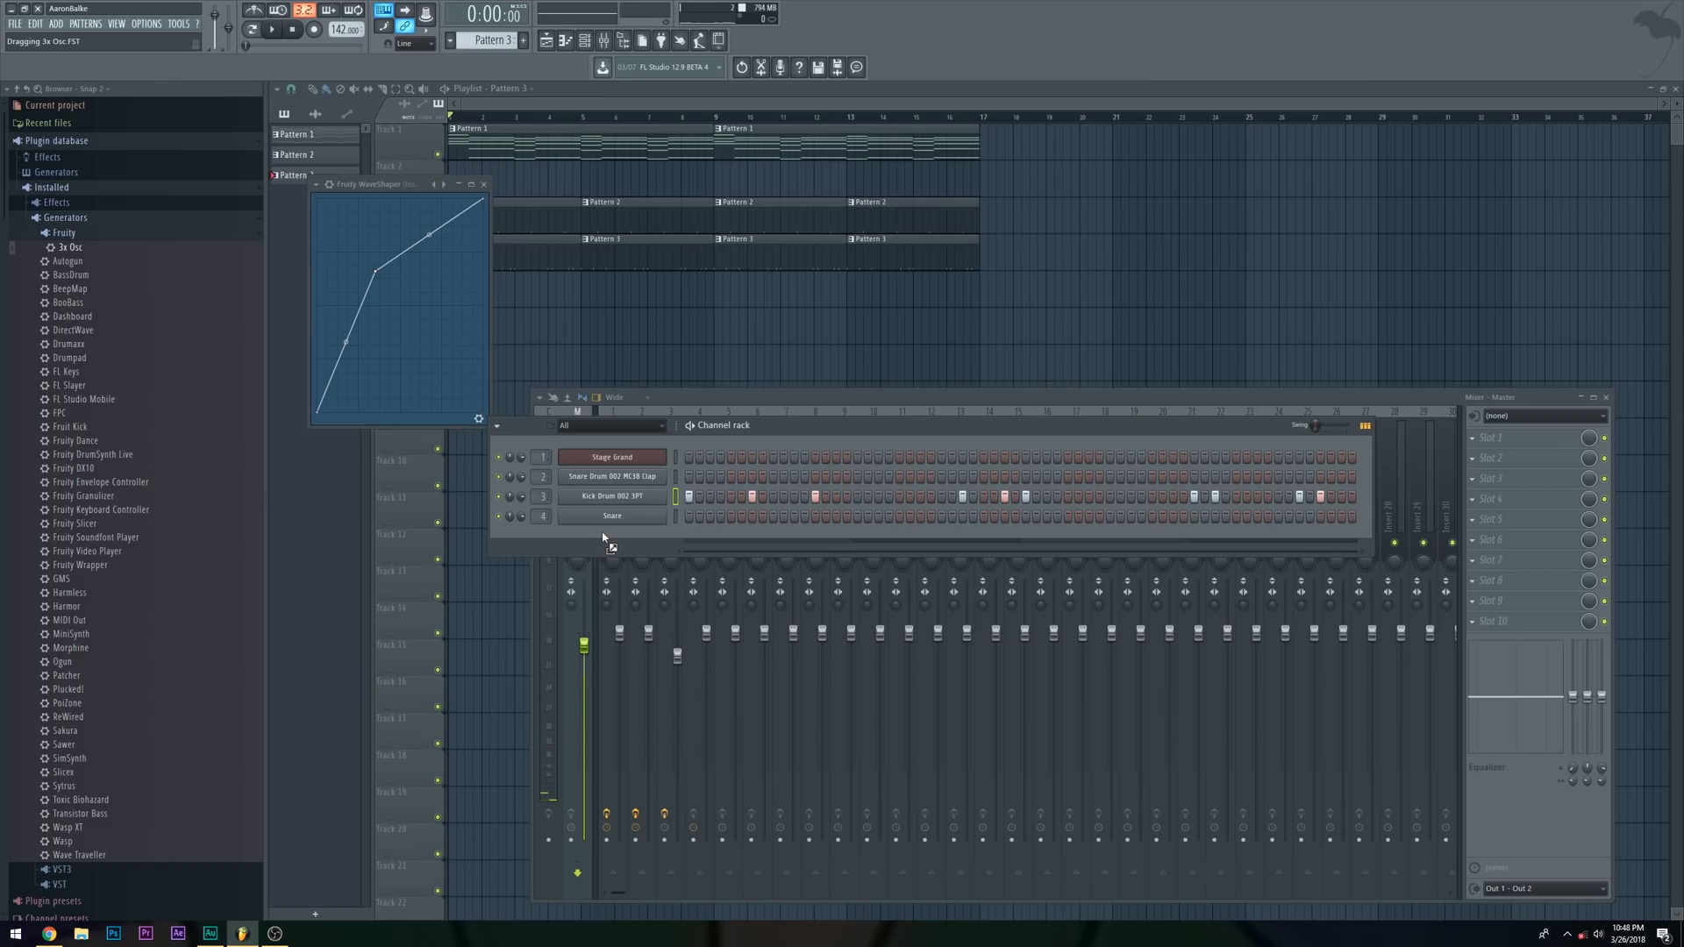
left_click_drag(603, 537, 608, 537)
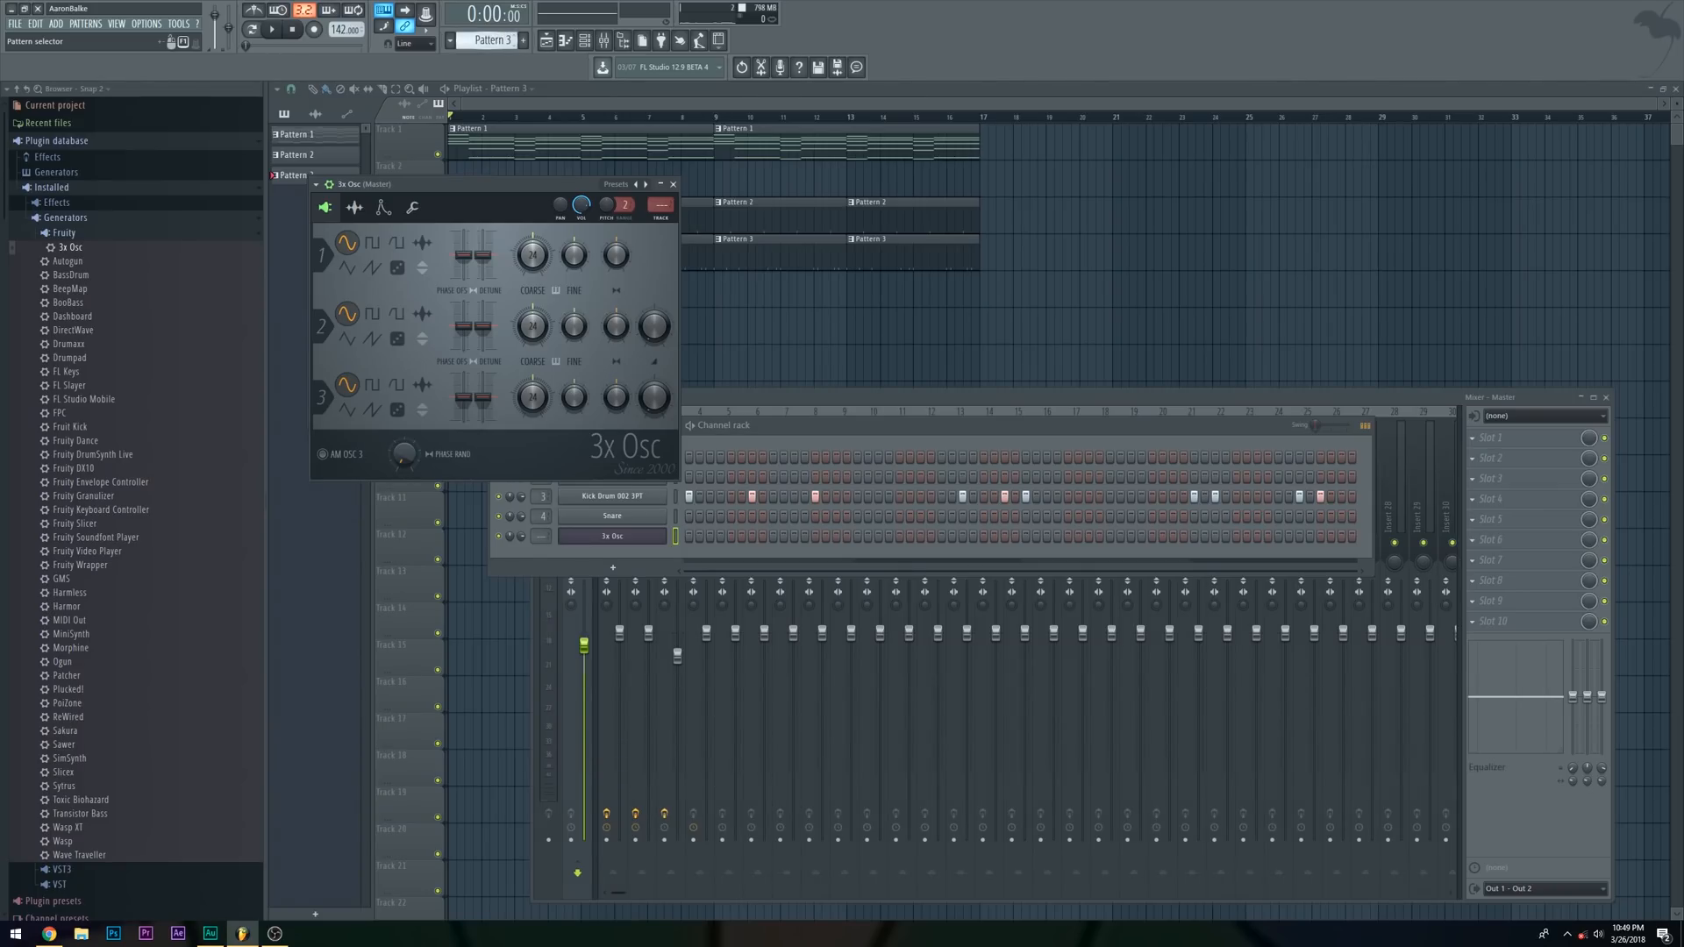
Create the new empty Pattern 4 for the bass
key("F4")
left_click_drag(500, 41, 500, 59)
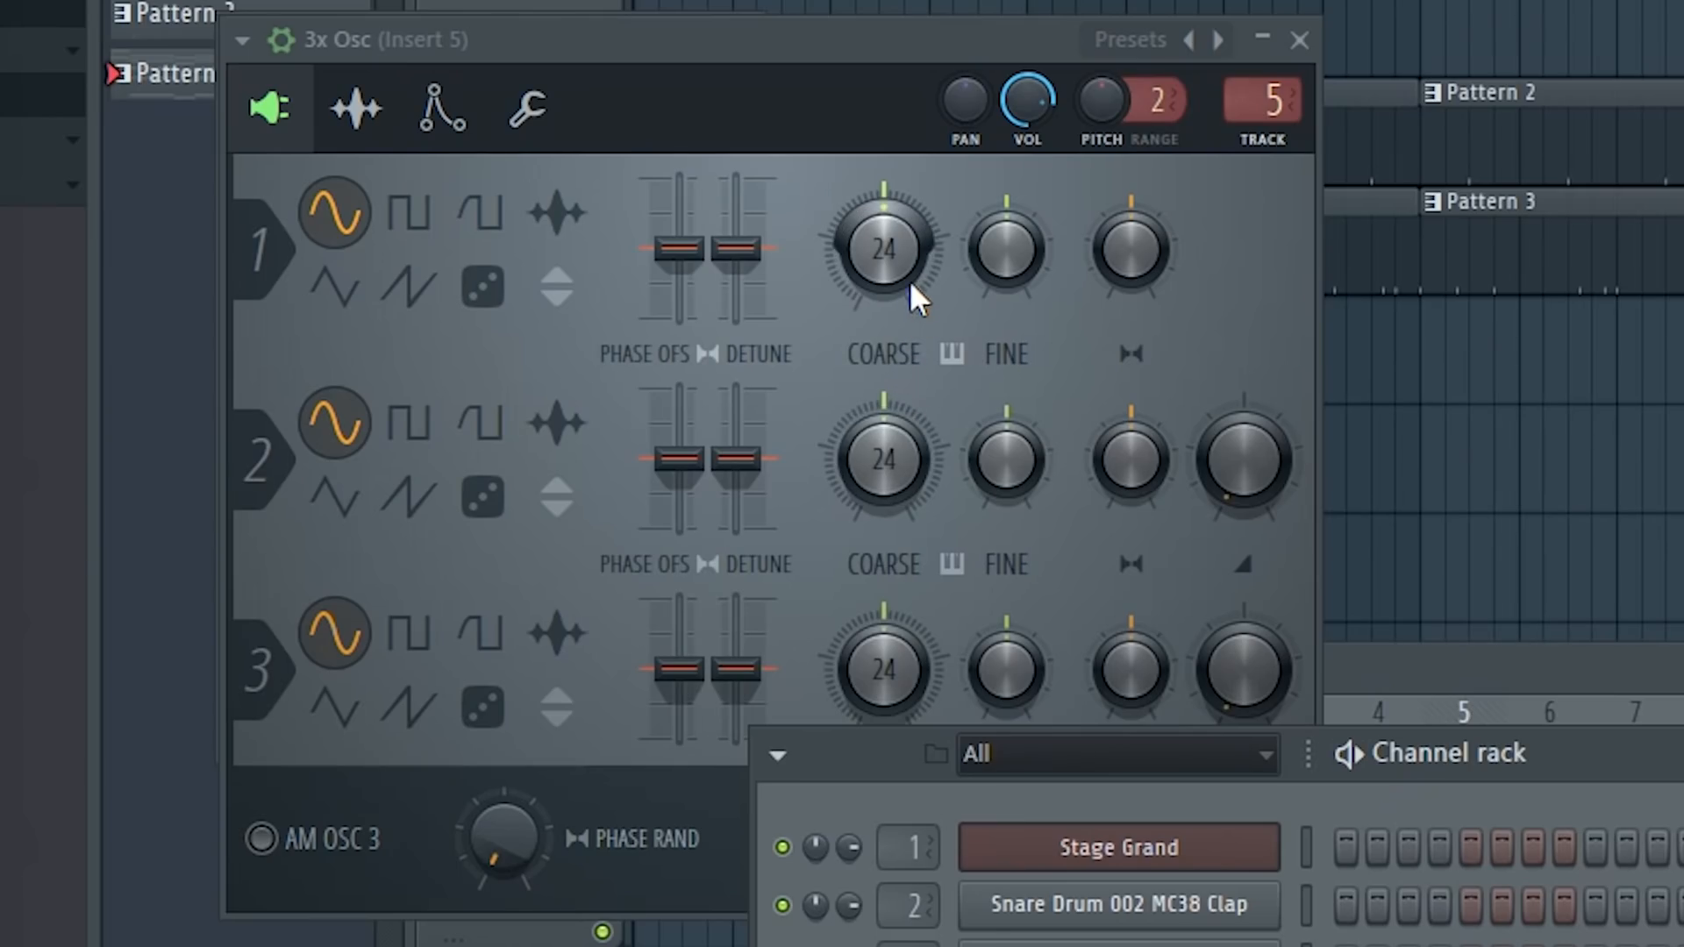
Set oscillator 1's coarse pitch to 0 and move the 3x Osc root note to C6
left_click_drag(536, 263, 537, 289)
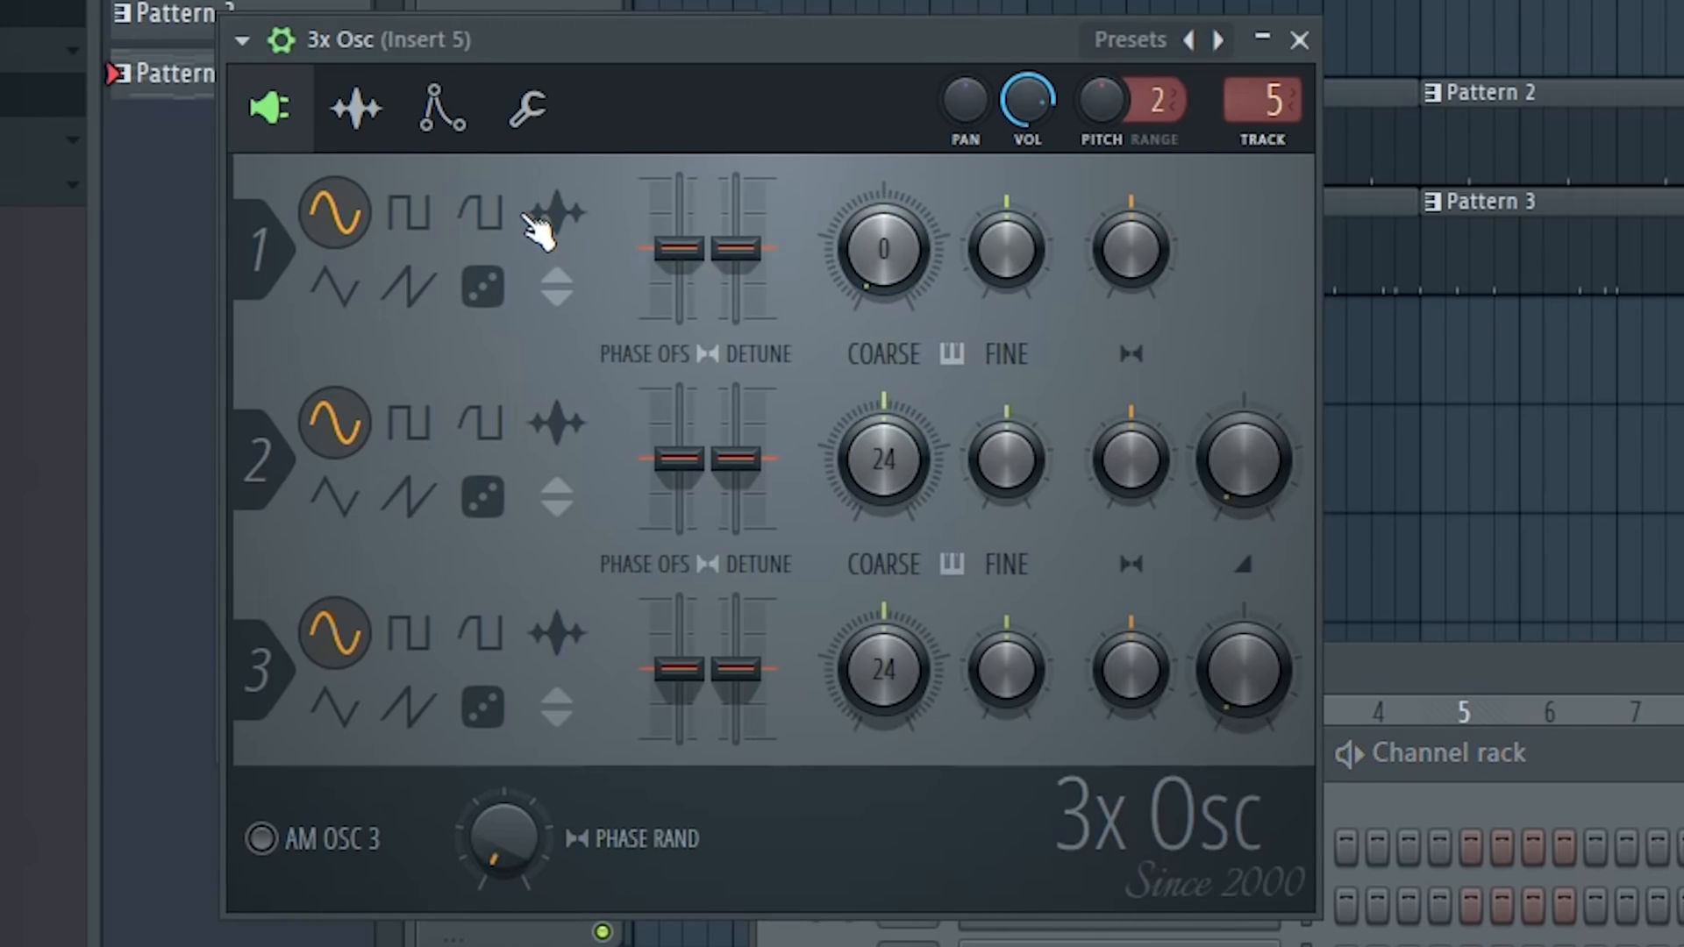
left_click(529, 105)
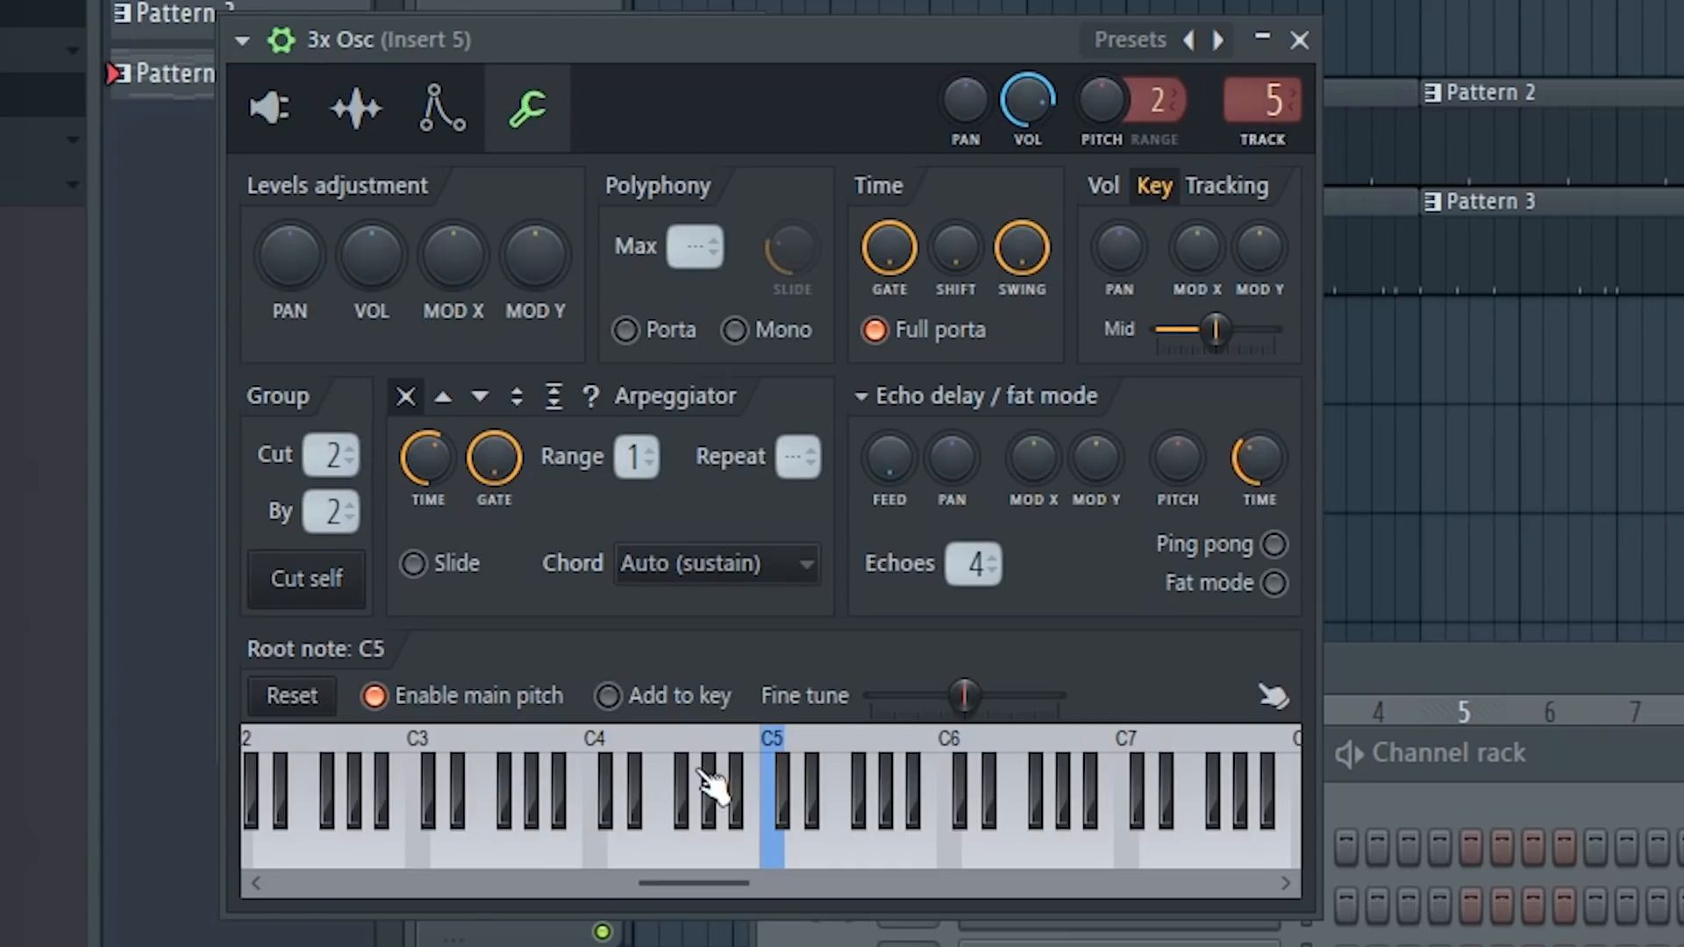
left_click(955, 864)
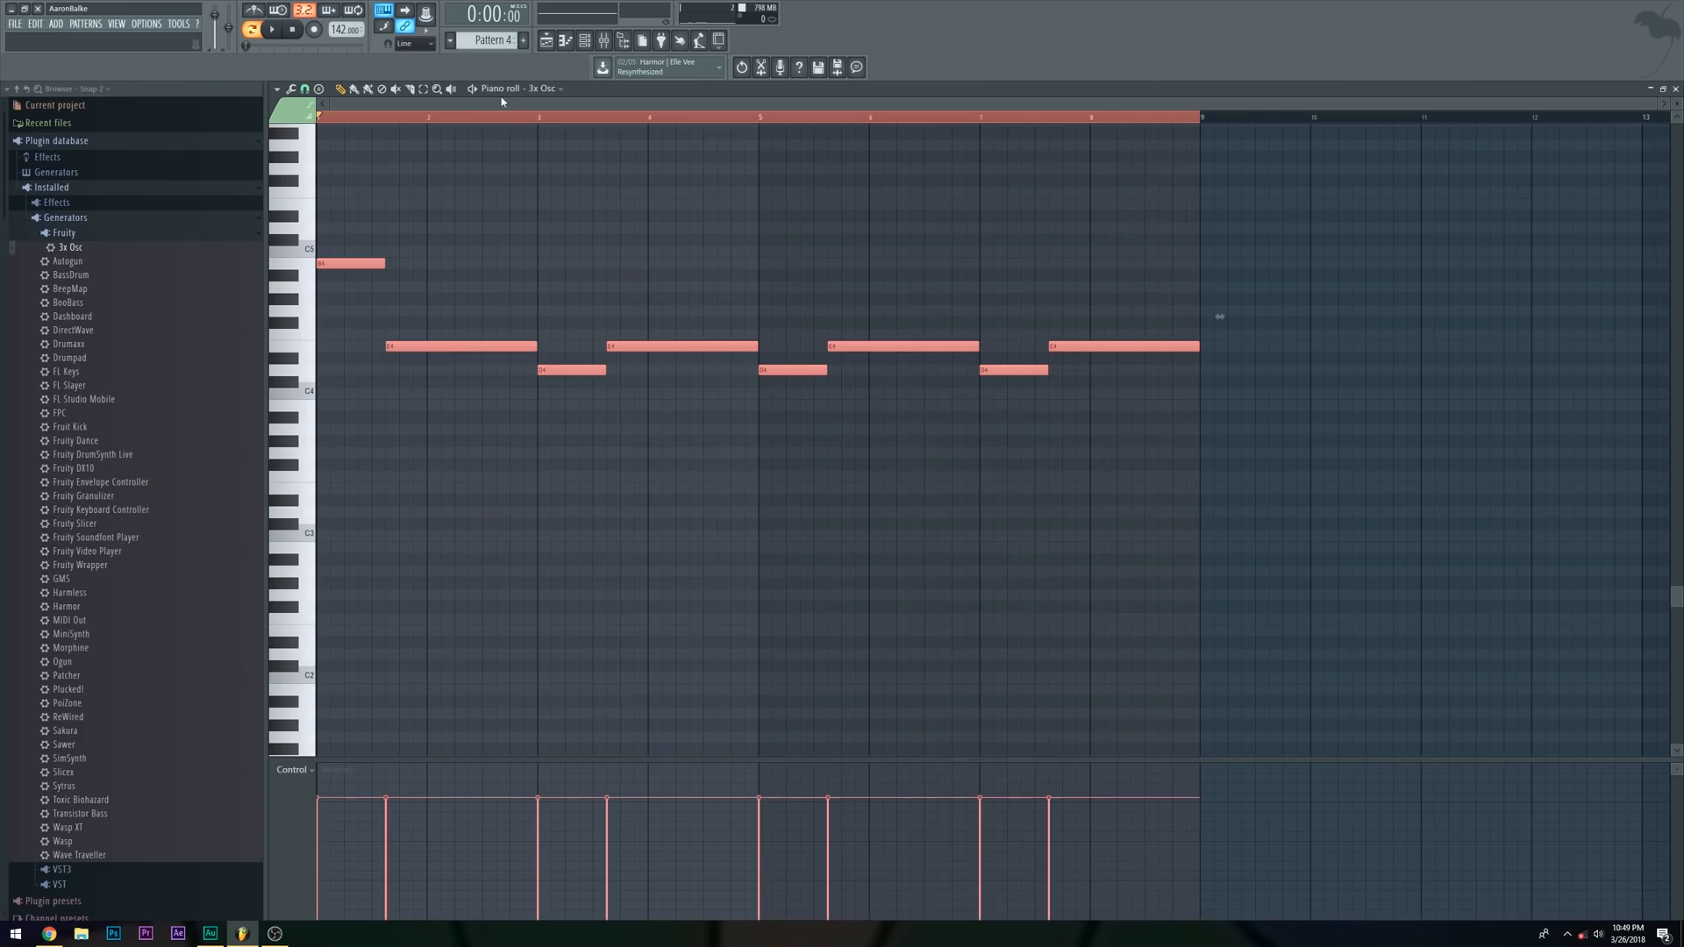
Play the 3x Osc bassline in Pattern 4 and deselect its notes
key("space")
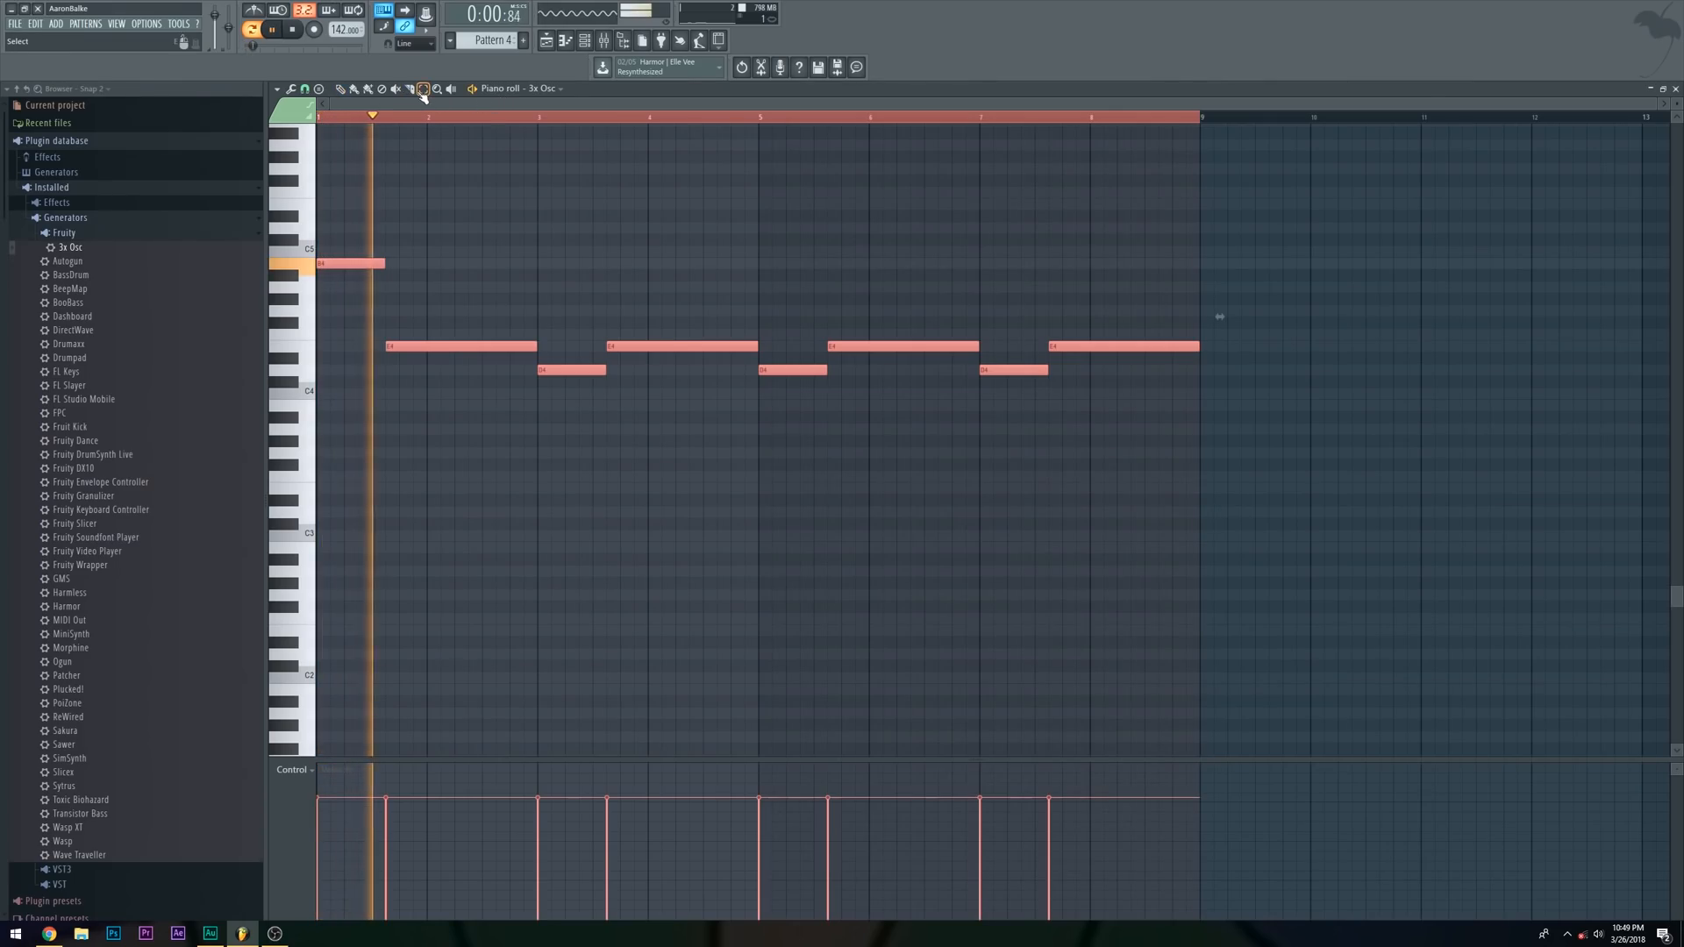
left_click(341, 89)
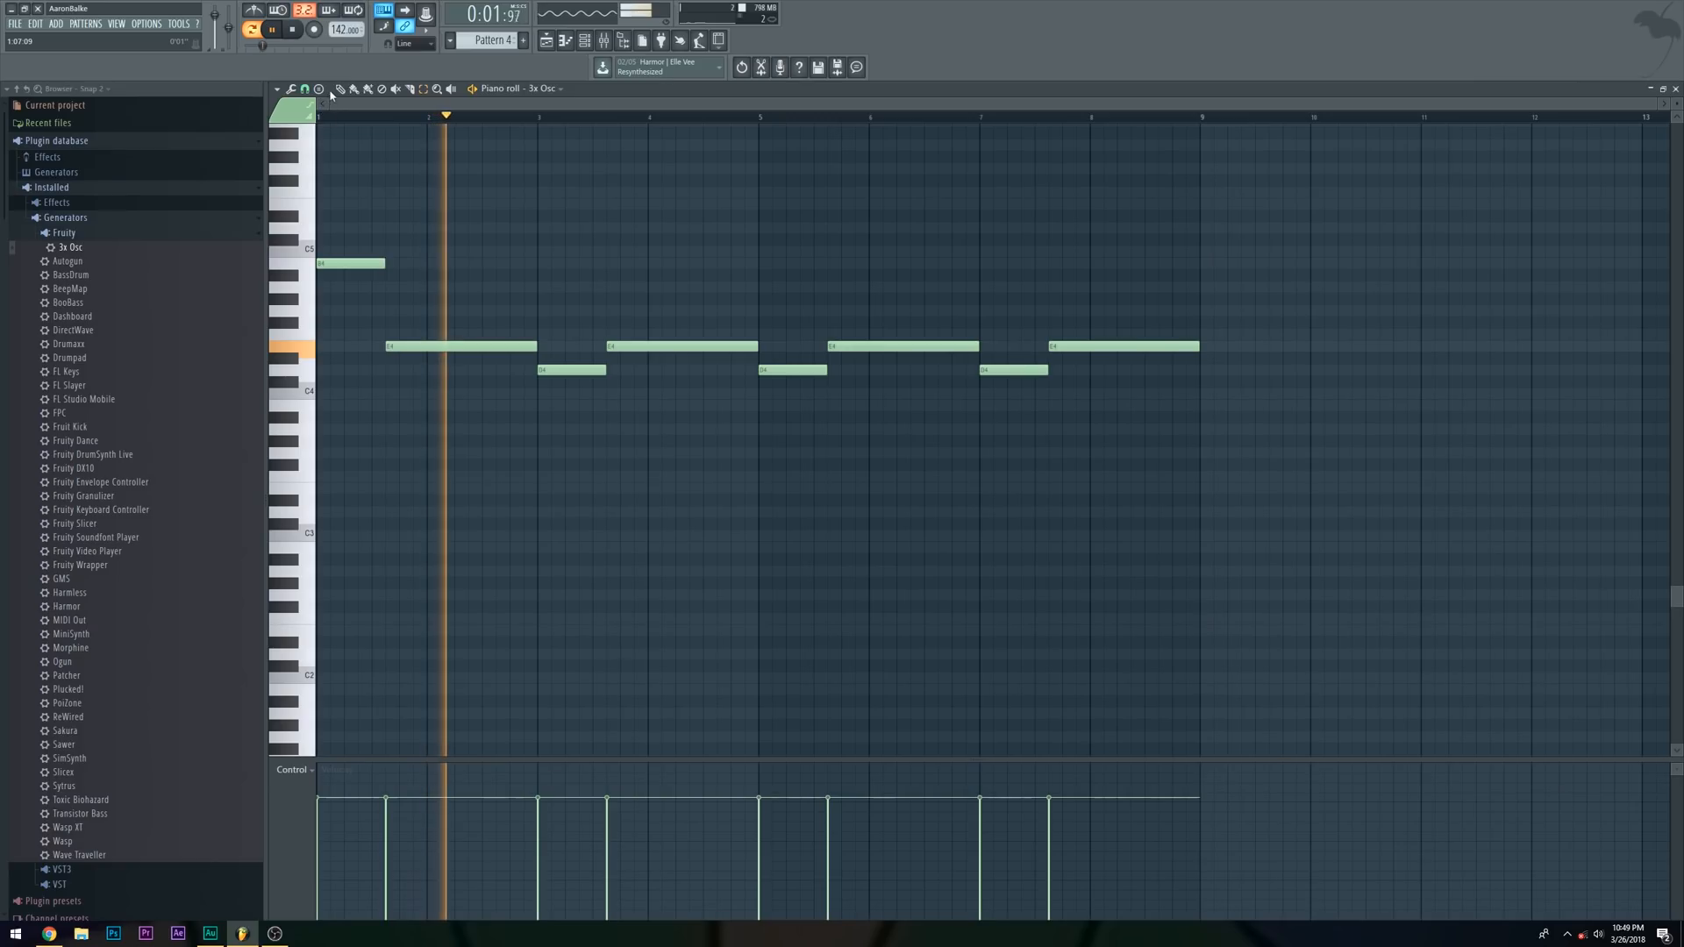
Load Soundgoodizer in effect slot 5 of the bass's mixer track, Insert 5, and lower that track's volume fader during playback
left_click(604, 40)
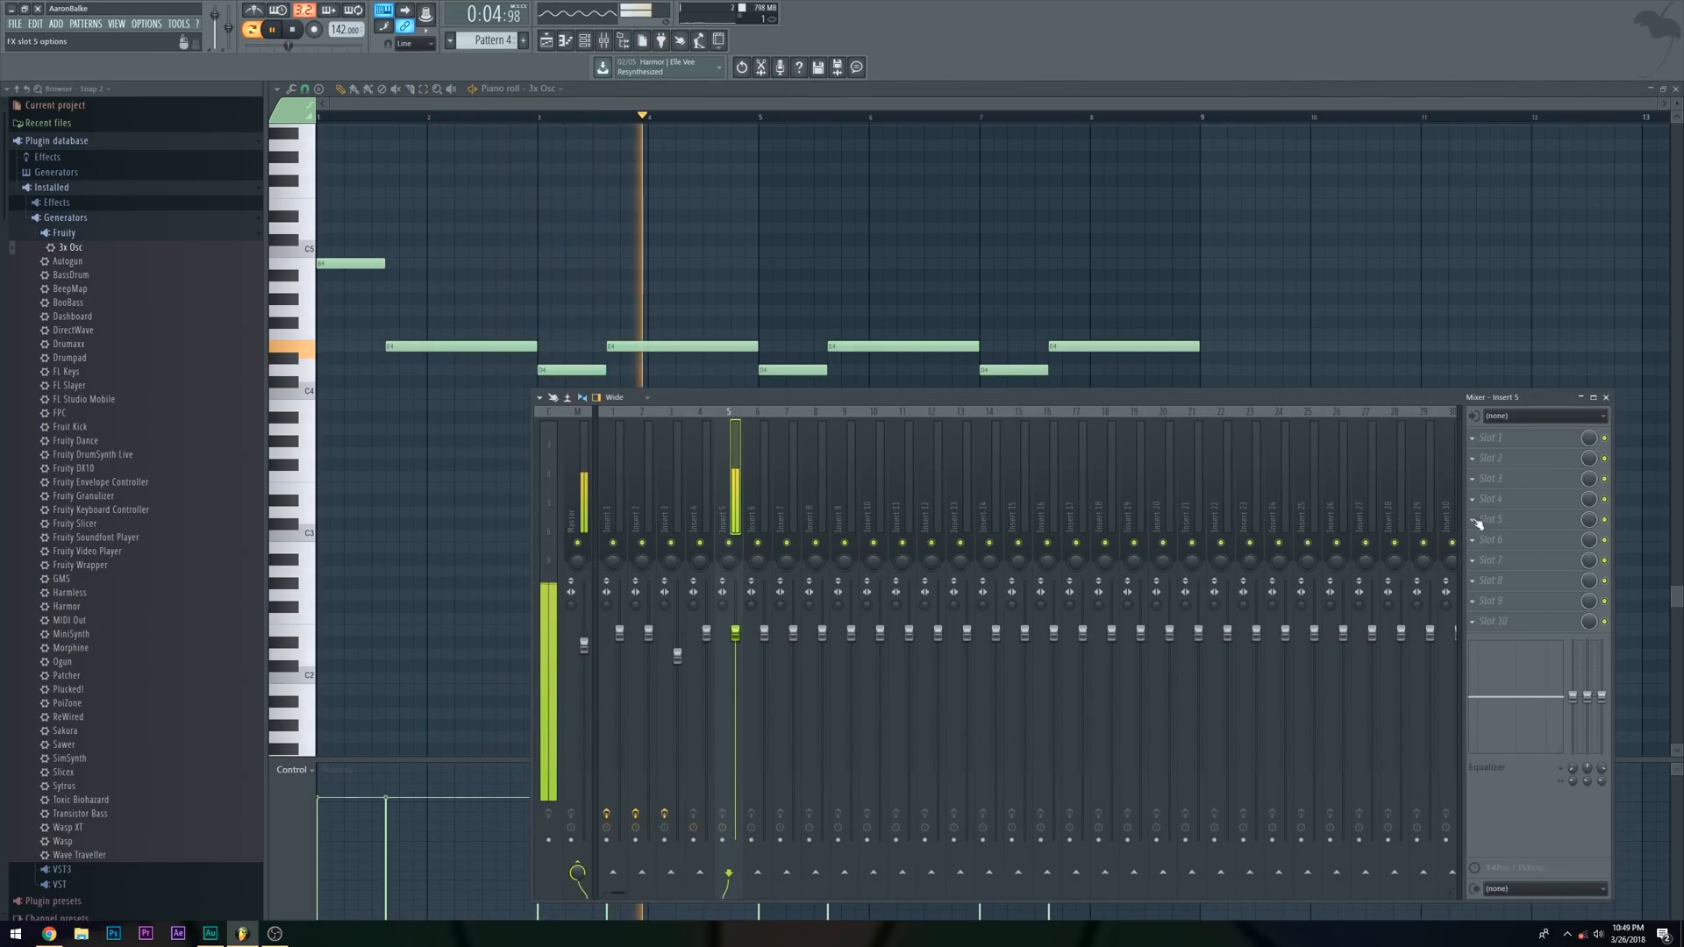
key("space")
left_click(1516, 524)
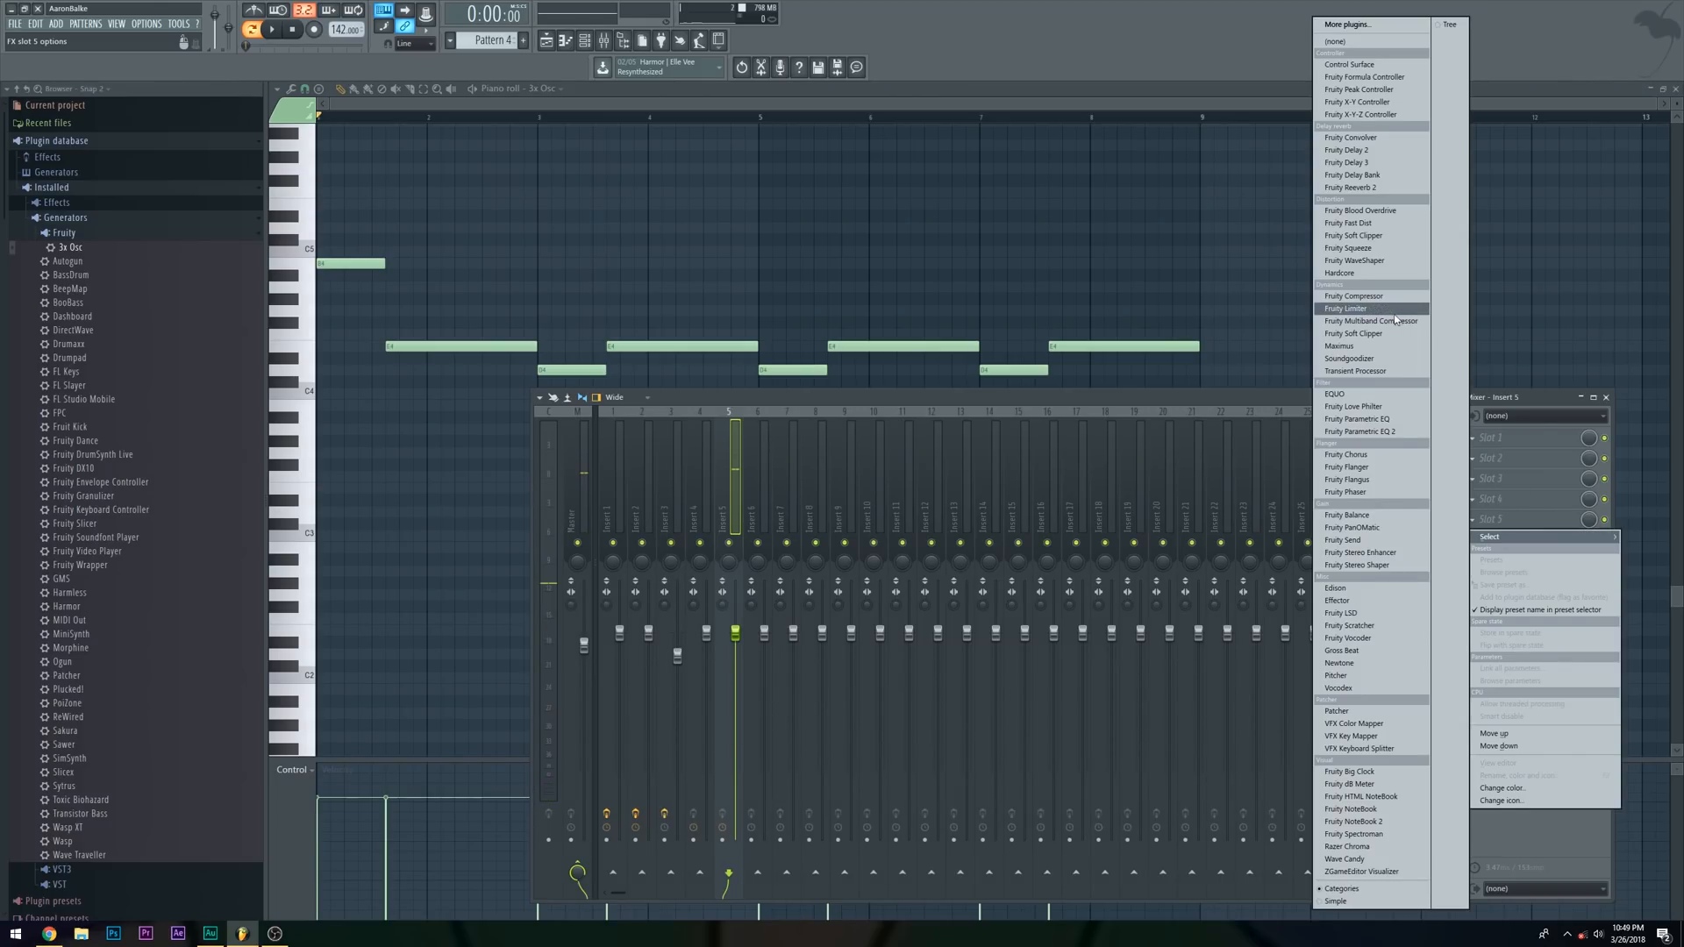
left_click(1365, 360)
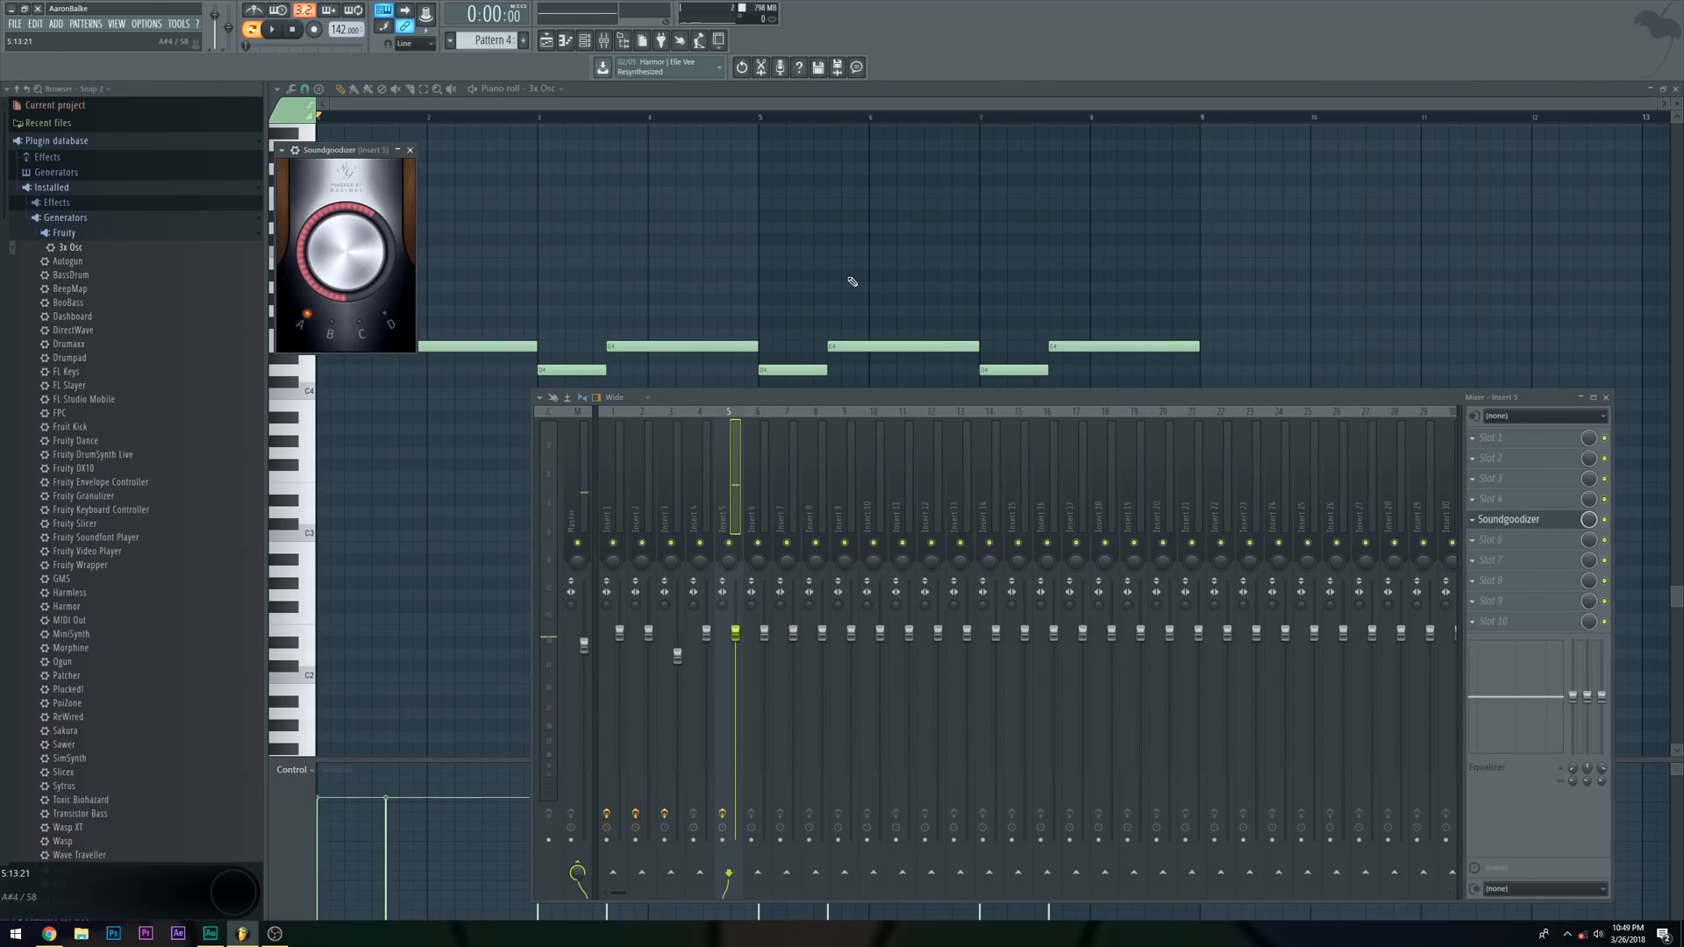
left_click_drag(336, 156, 373, 191)
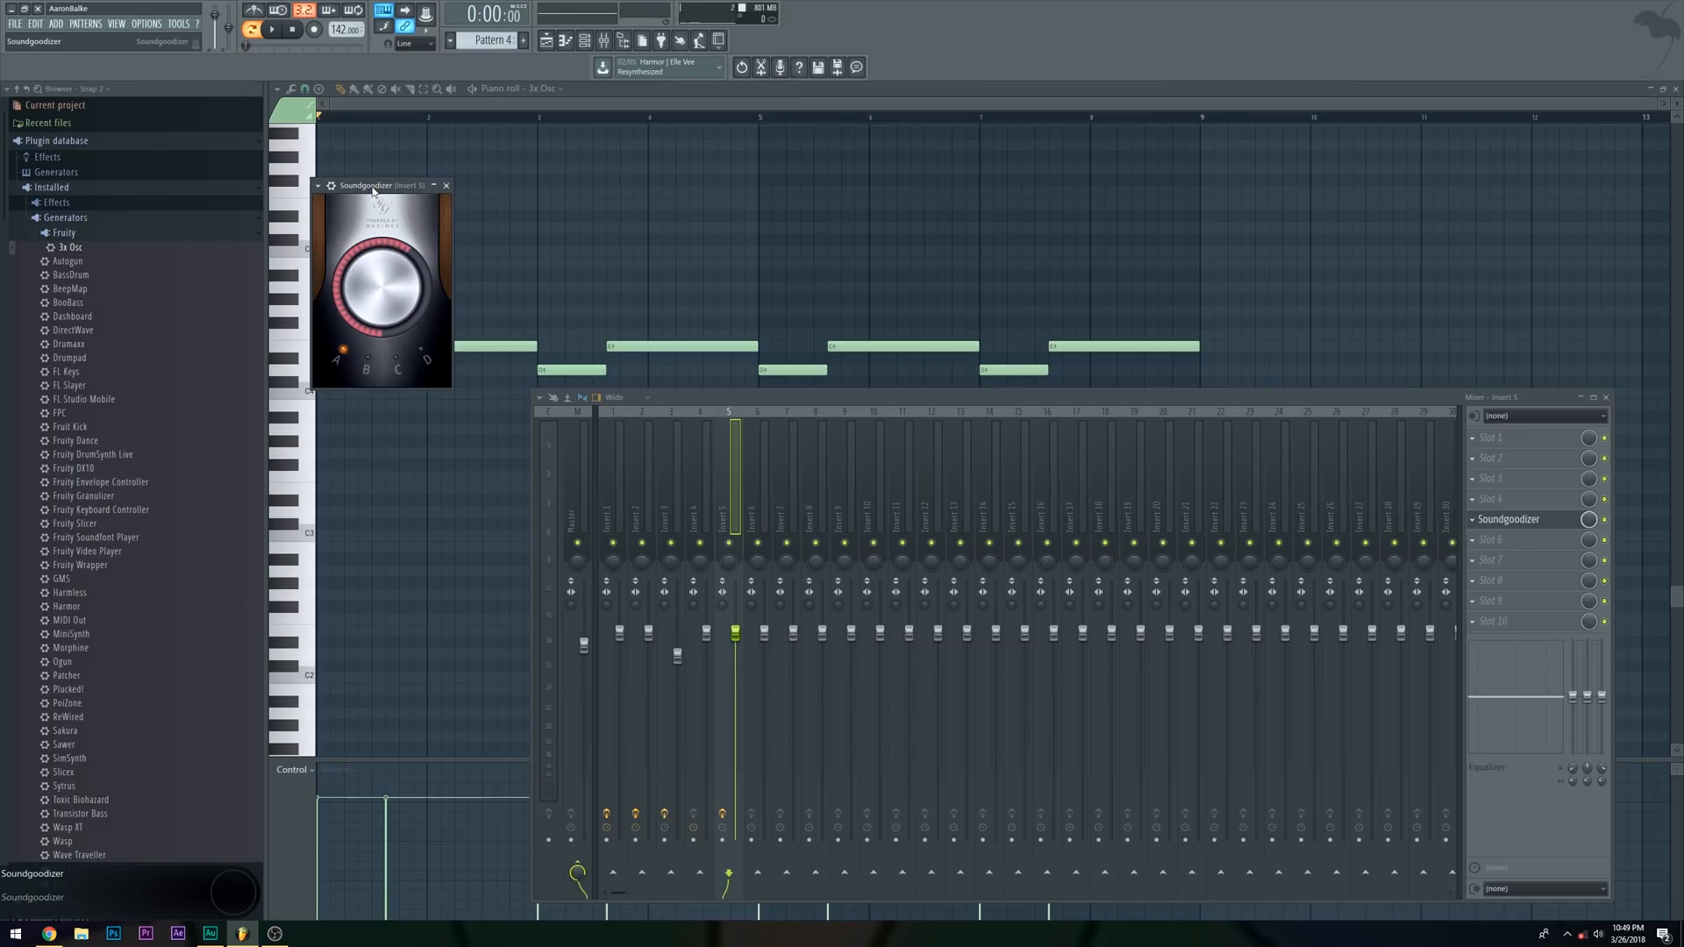
key("space")
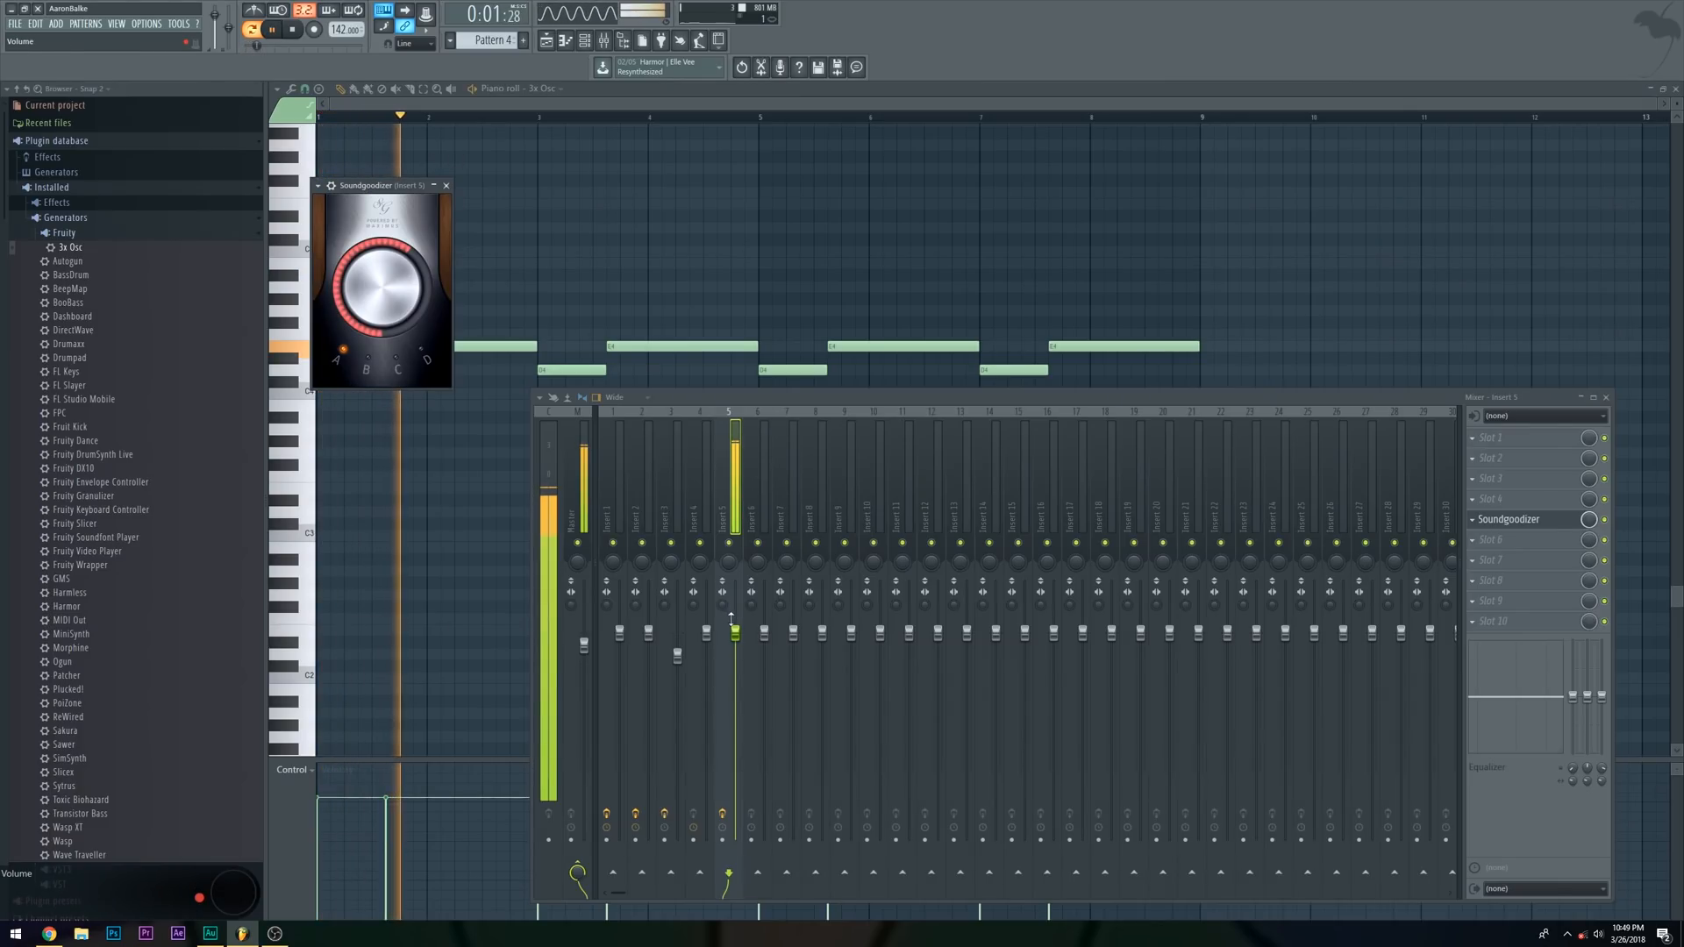
left_click_drag(735, 633, 735, 684)
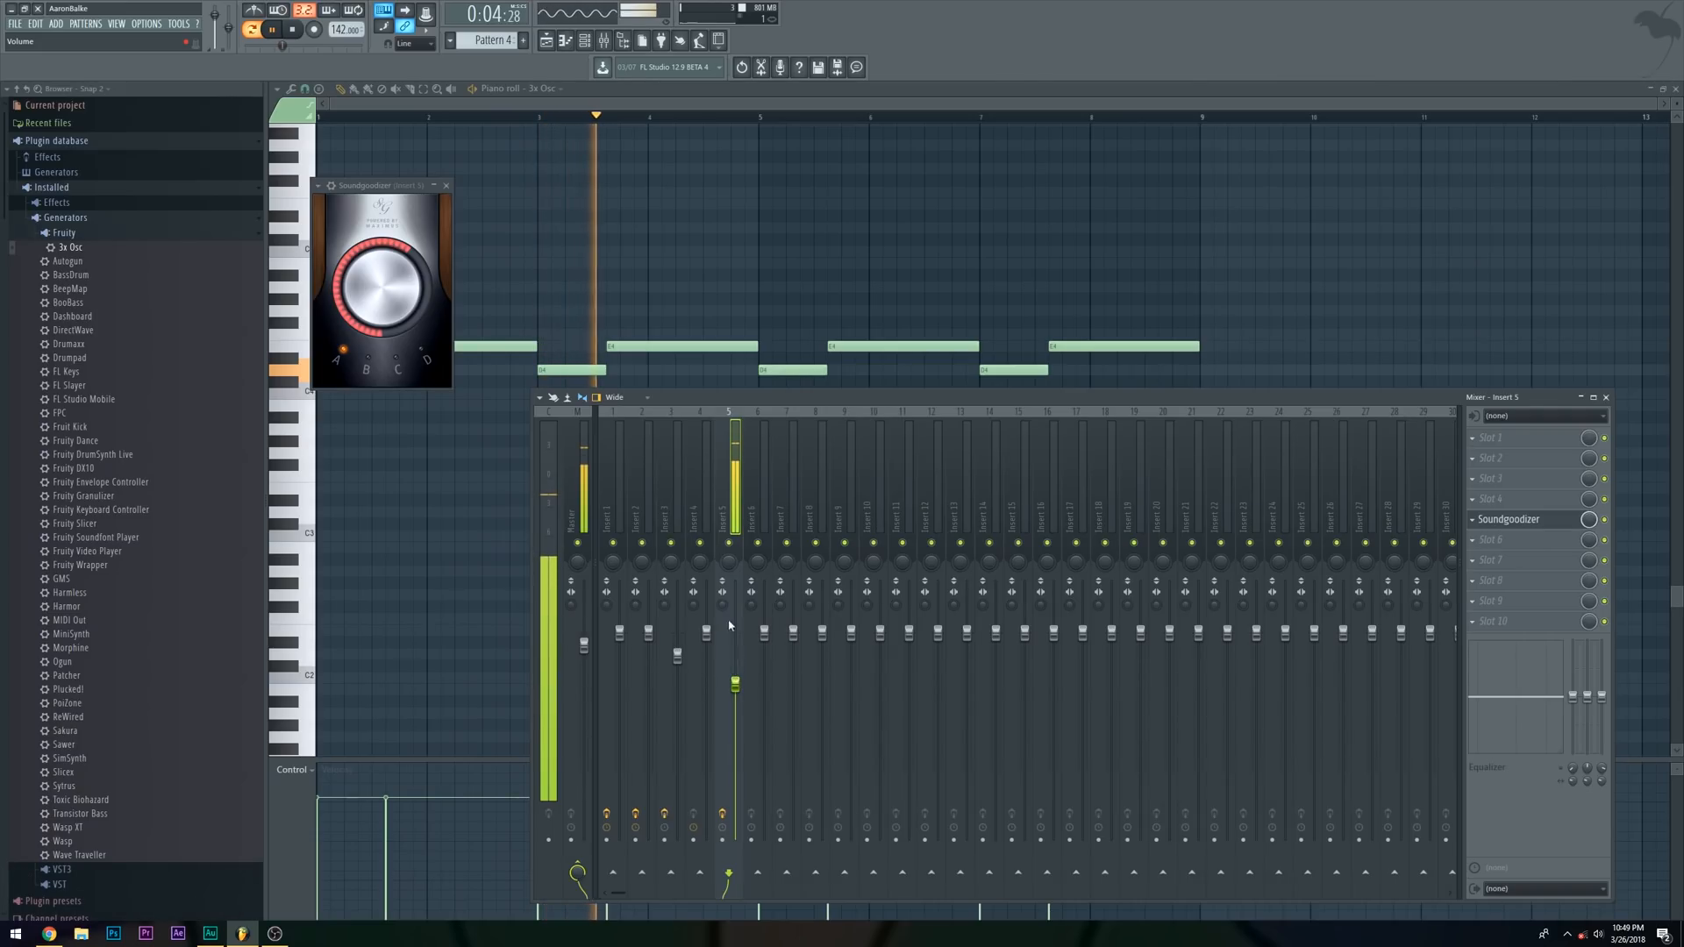
Place the Pattern 4 bass clip on playlist Track 6 at bar 1 and add a second copy after bar 9, ending at bar 17
left_click(547, 41)
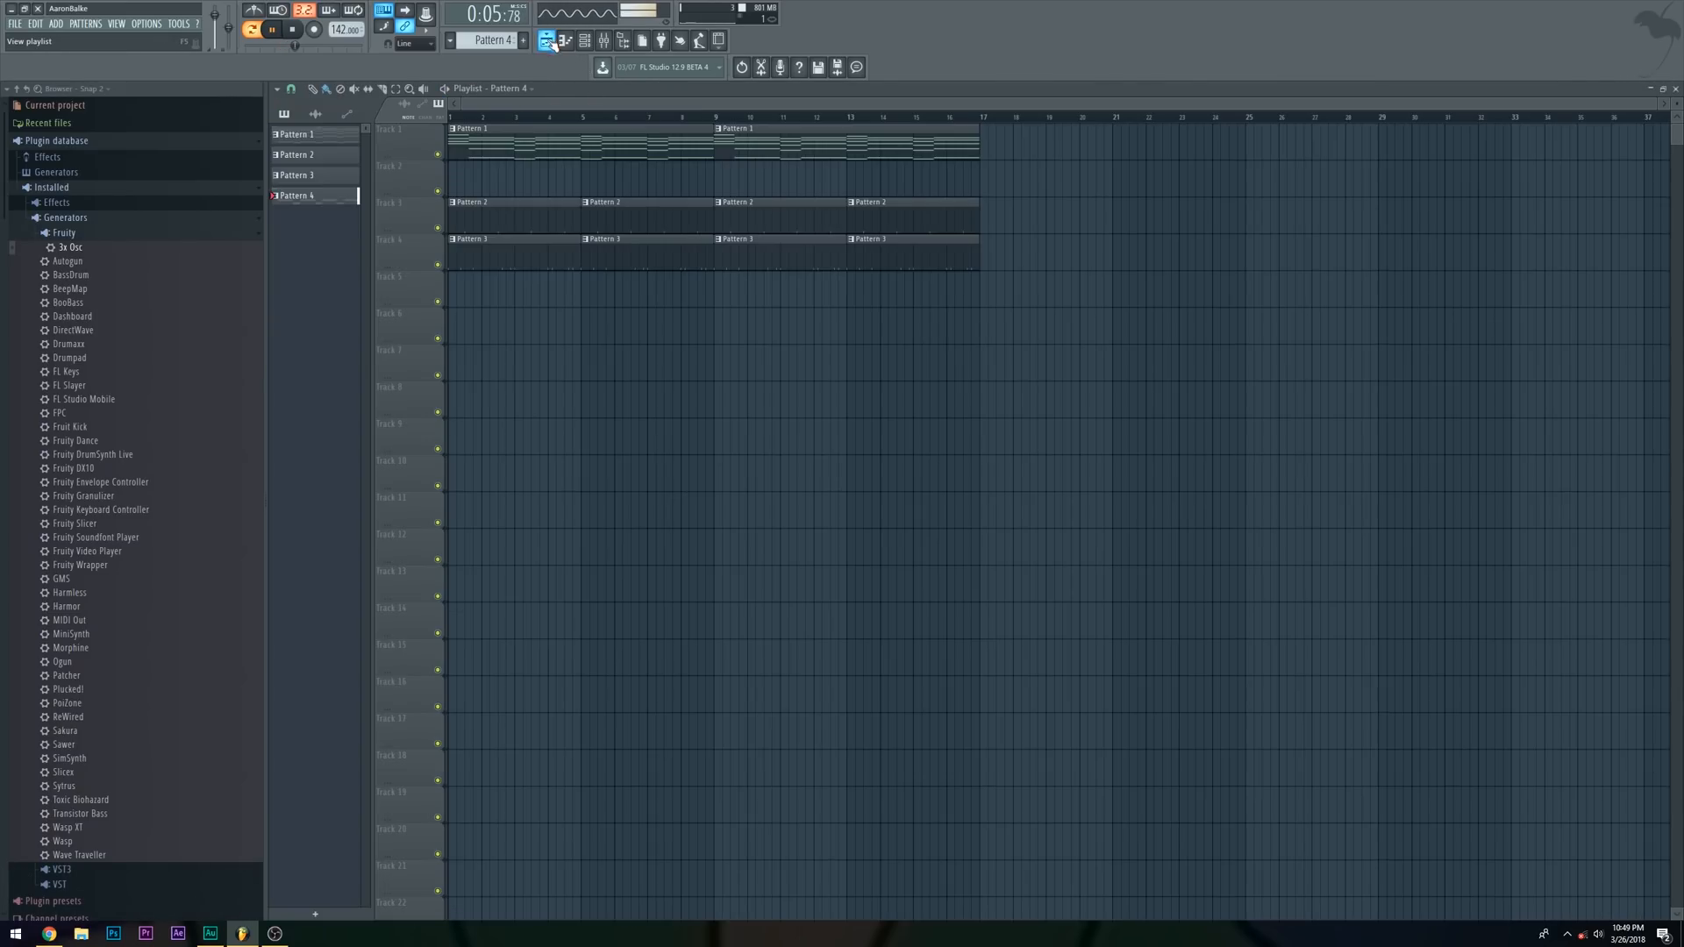
left_click(616, 316)
left_click_drag(646, 316, 308, 324)
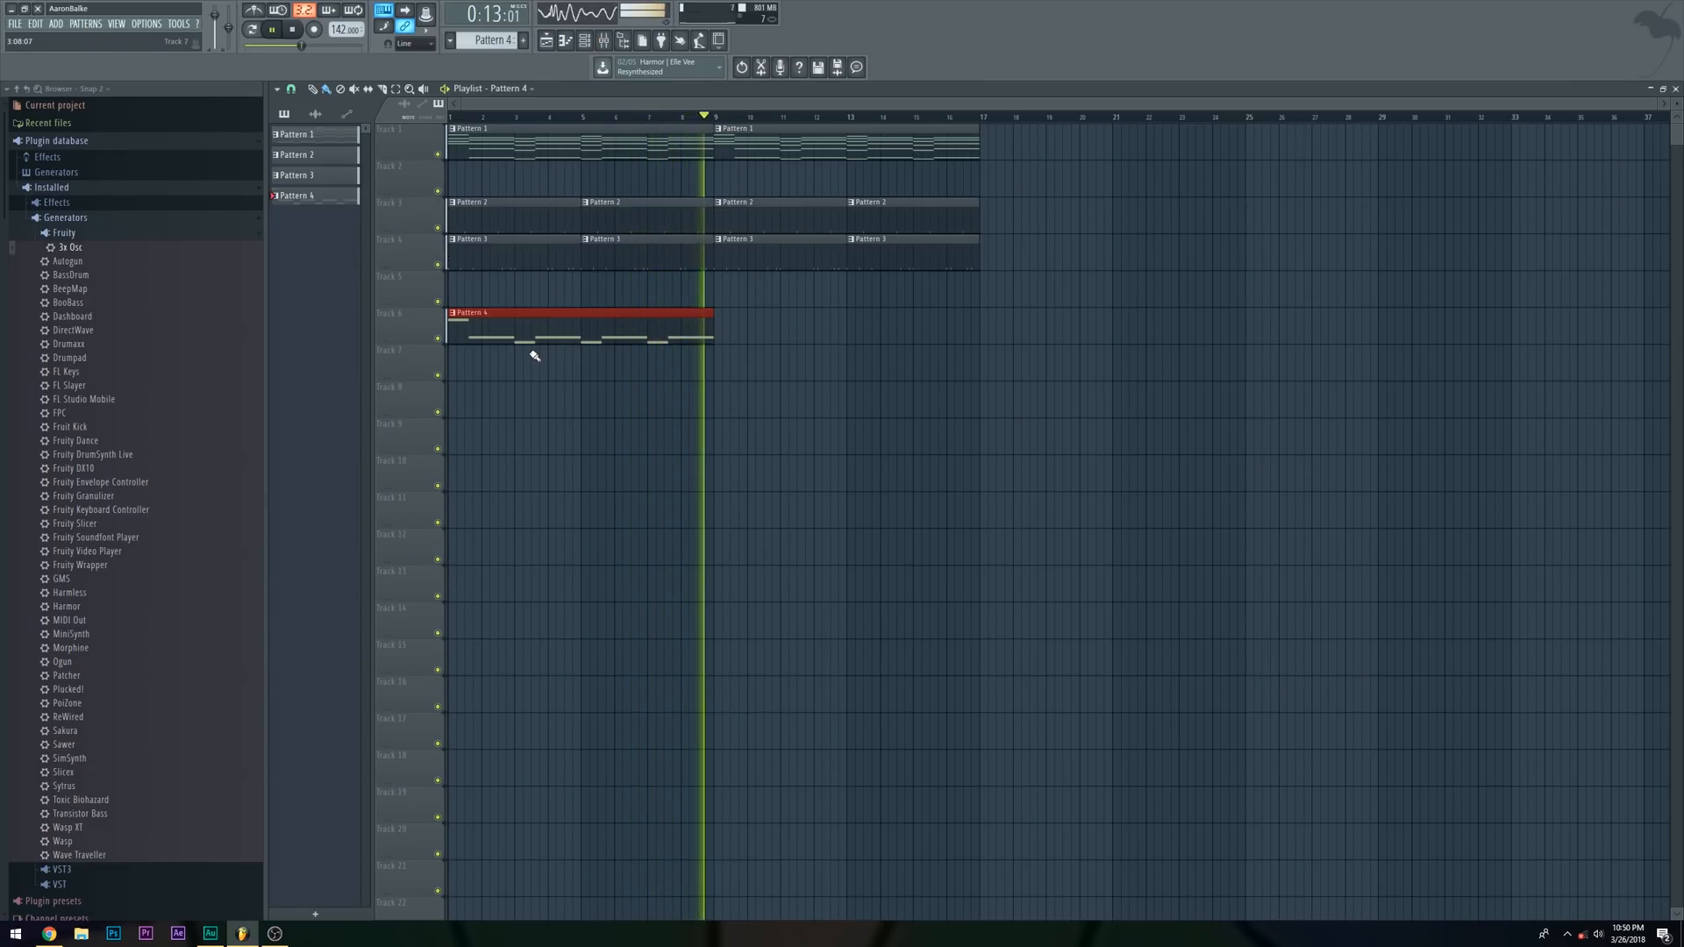
left_click_drag(684, 309, 953, 312)
key("space")
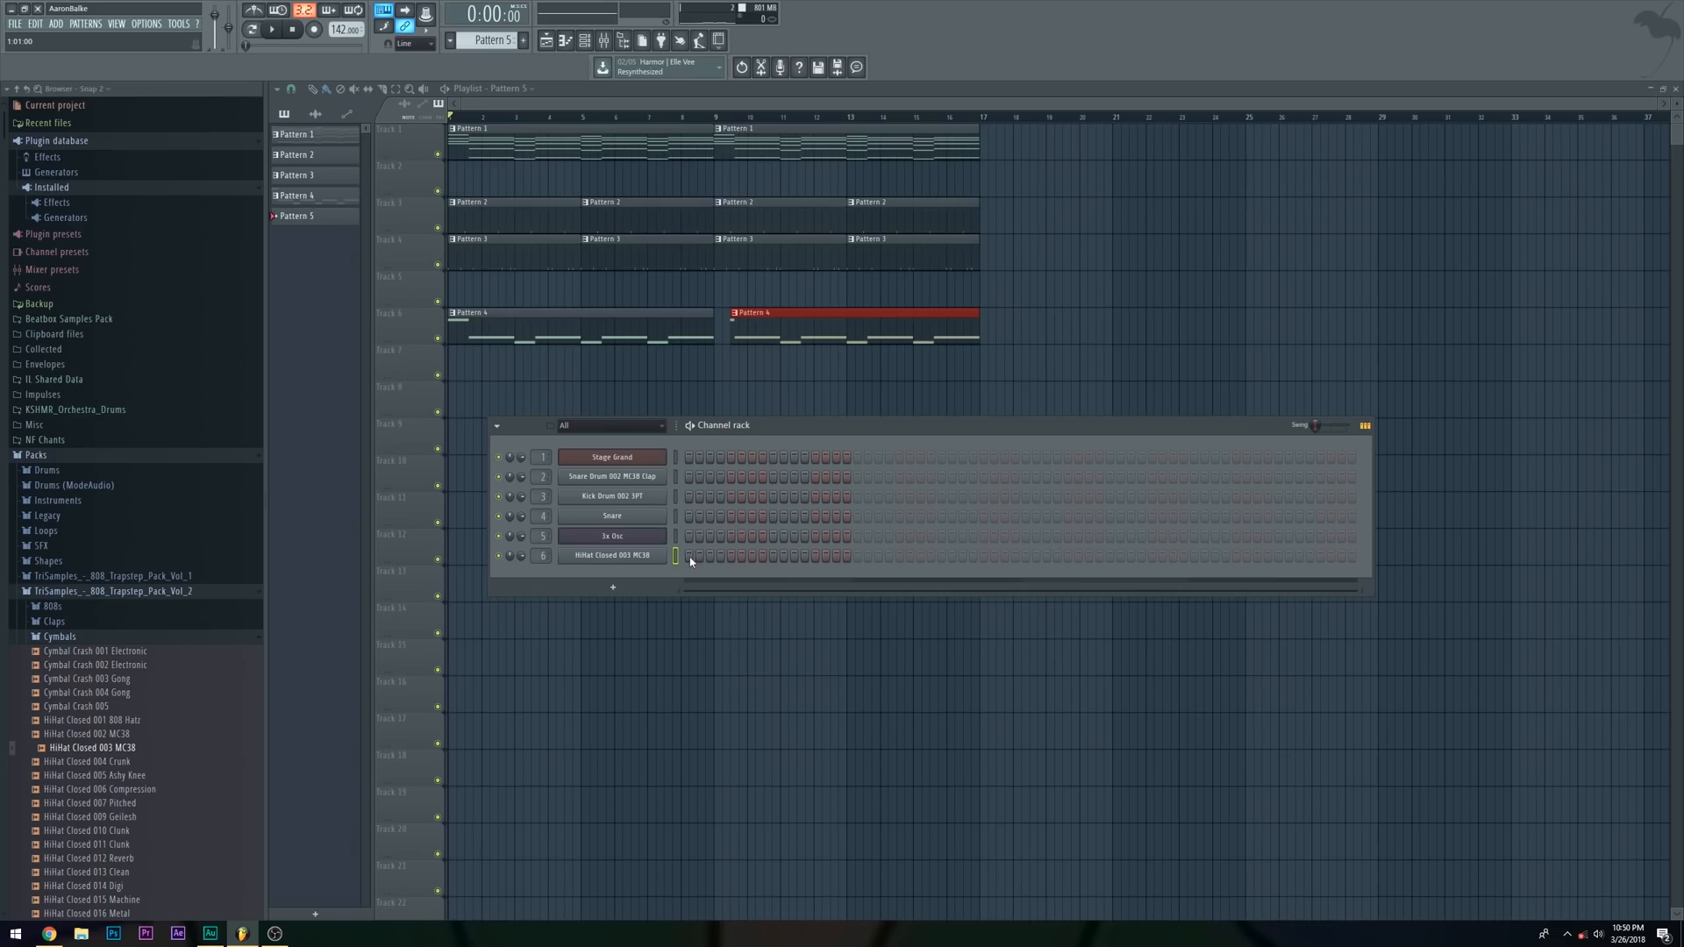
Arrange four Pattern 5 hi-hat clips back to back on playlist Track 8 from bar 1 to bar 17, removing the stray Track 7 clip
left_click(592, 375)
left_click_drag(668, 384, 498, 385)
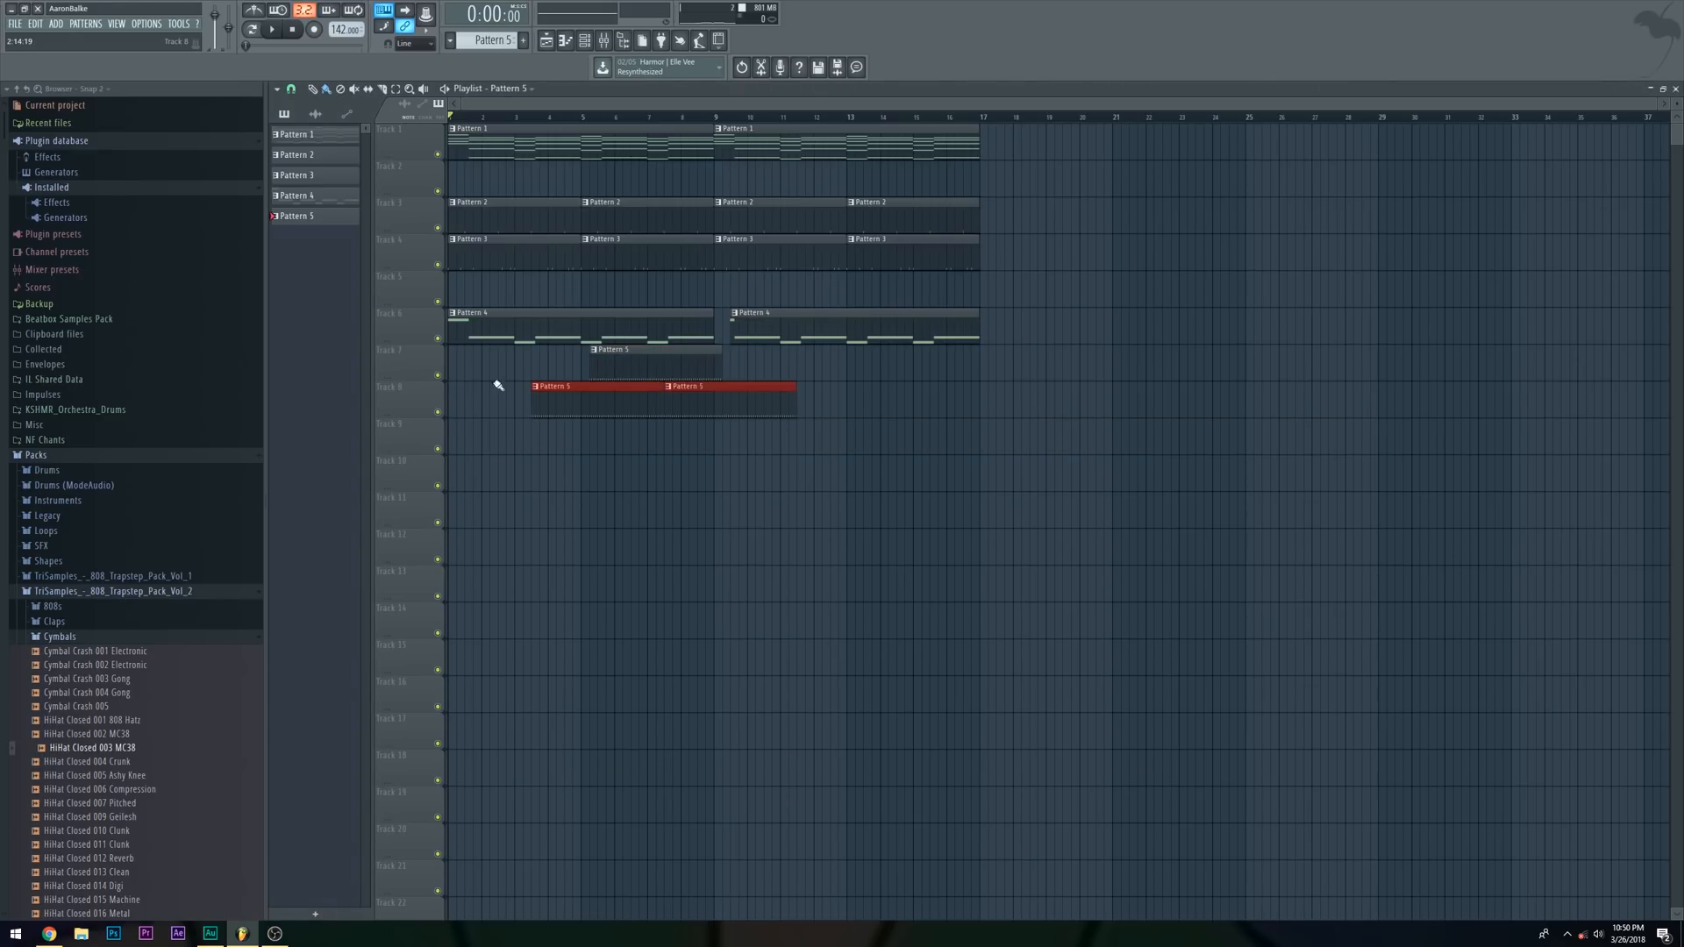
right_click(641, 377)
left_click_drag(602, 402, 351, 411)
key("space")
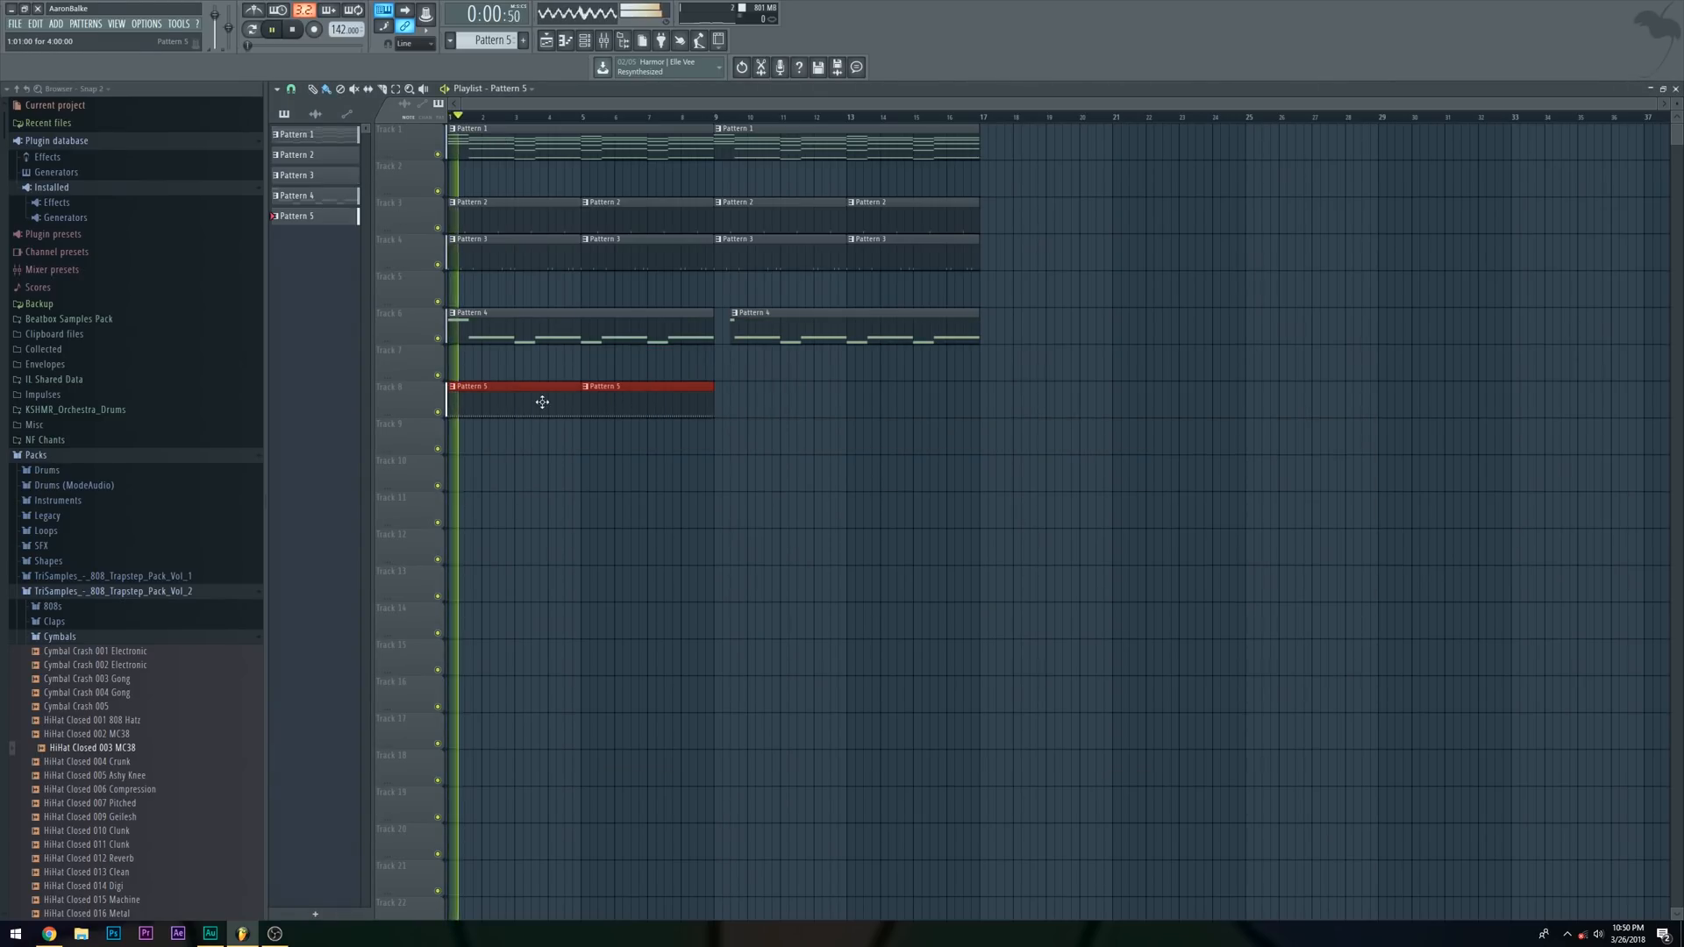
left_click_drag(537, 395, 783, 399)
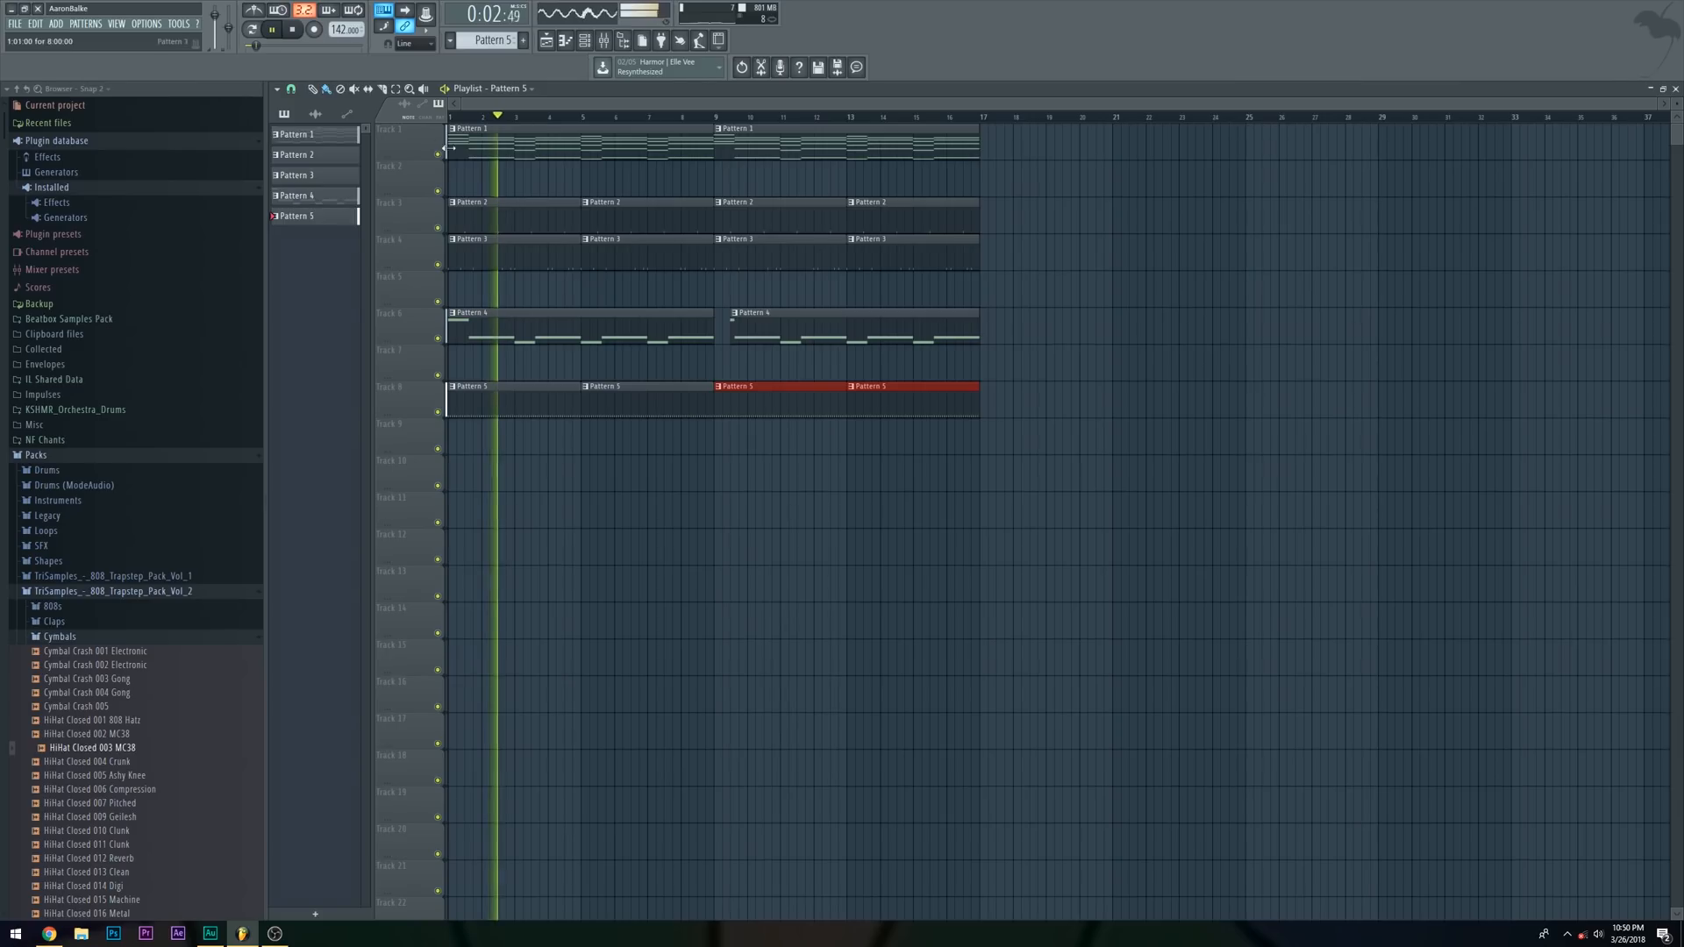
left_click(396, 89)
left_click(467, 201)
key("space")
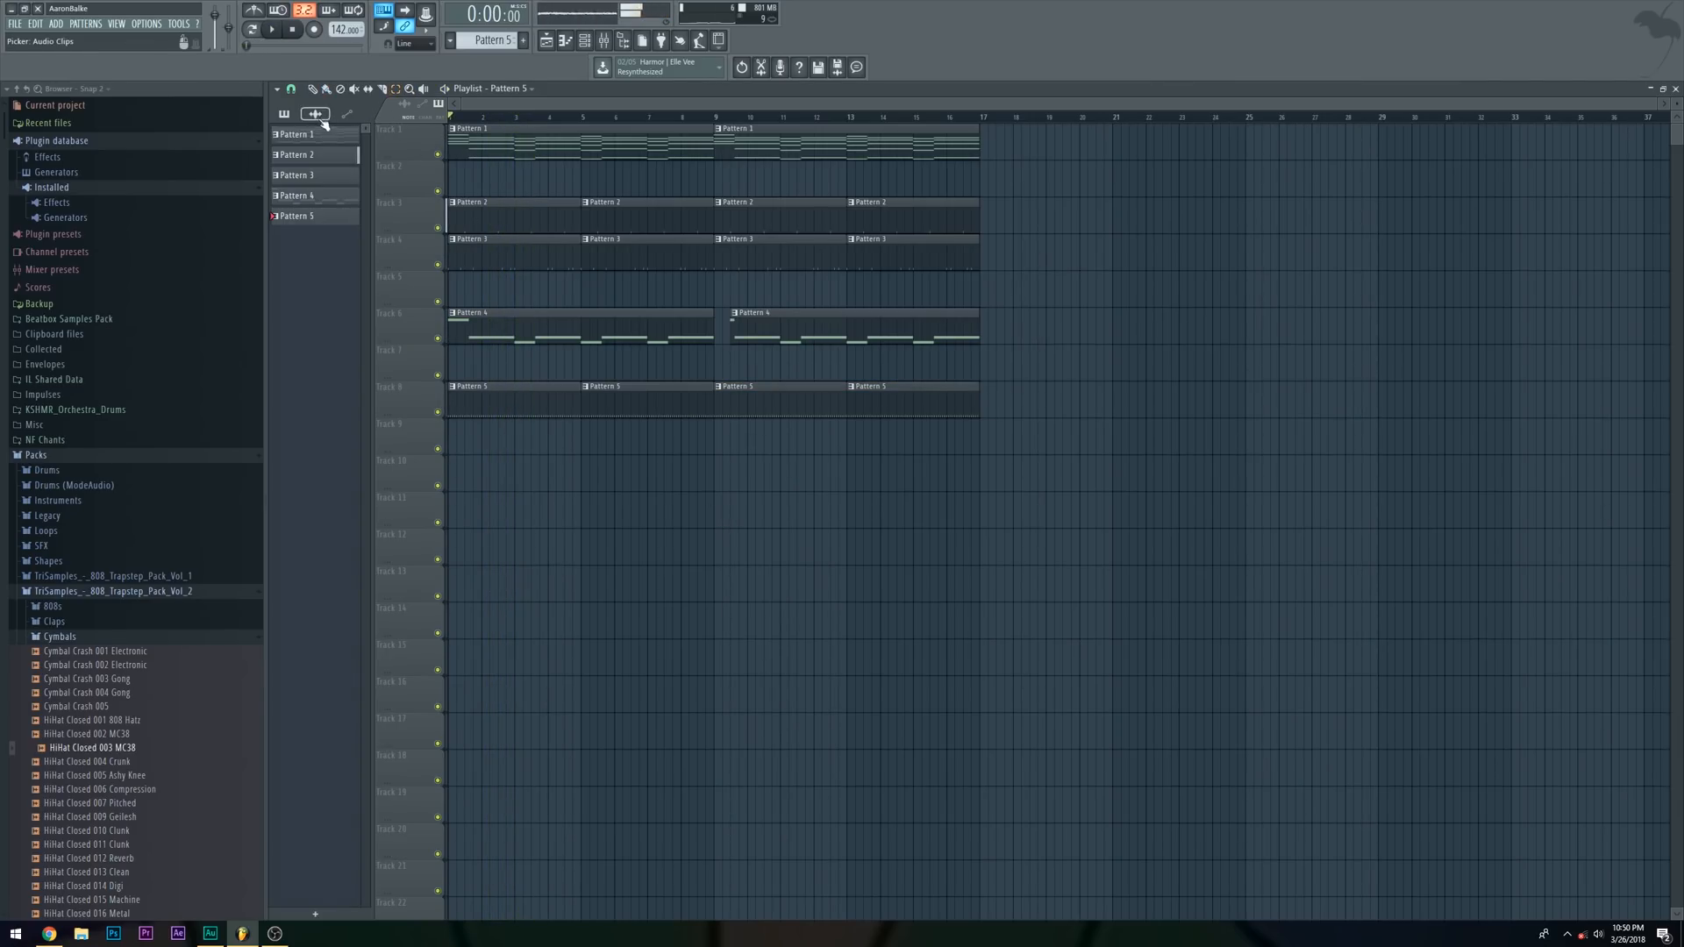
Lower the volume fader of the hi-hat's mixer track, Insert 6, and play the song with the channel rack open
left_click(603, 40)
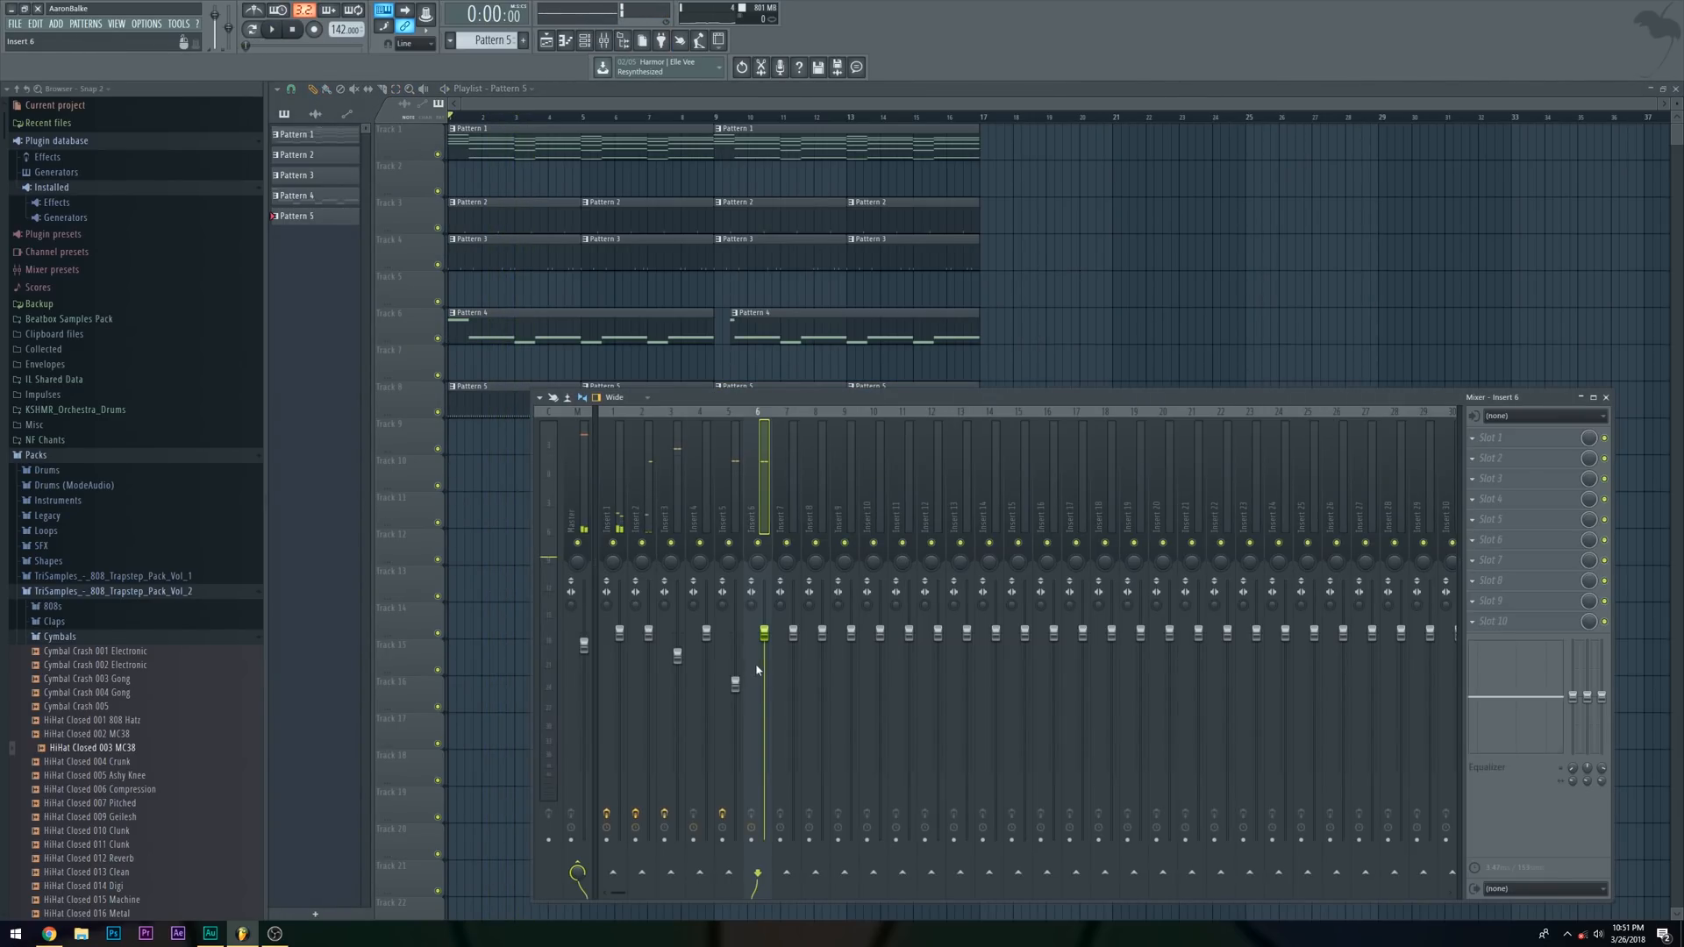
key("F6")
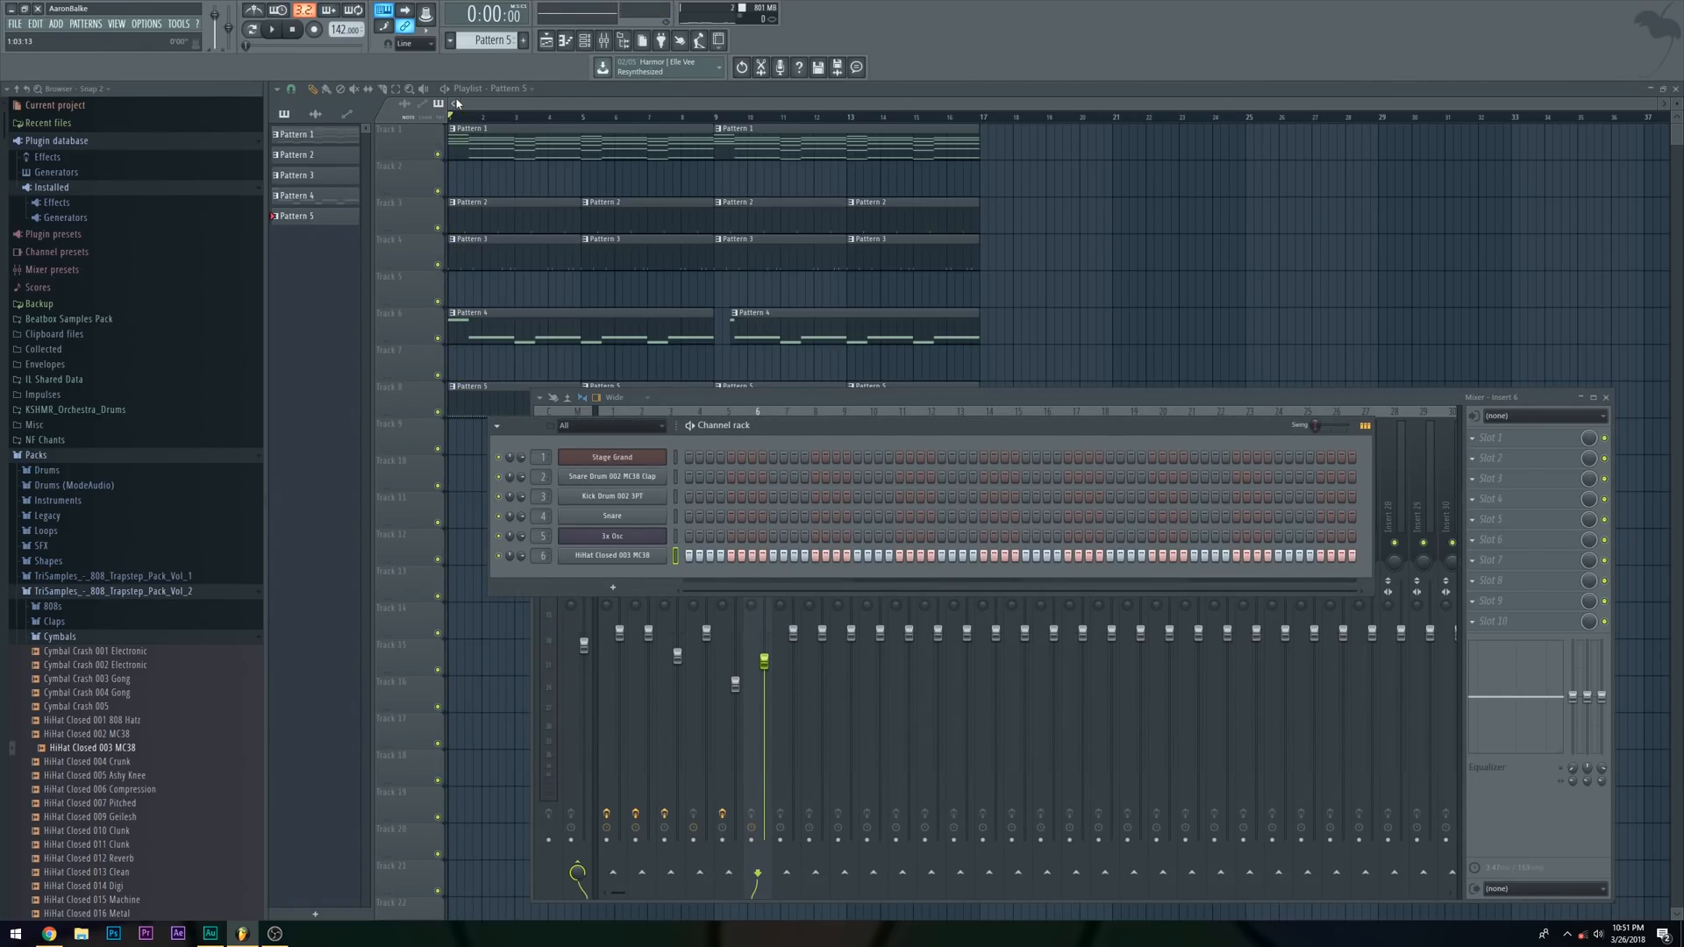
key("space")
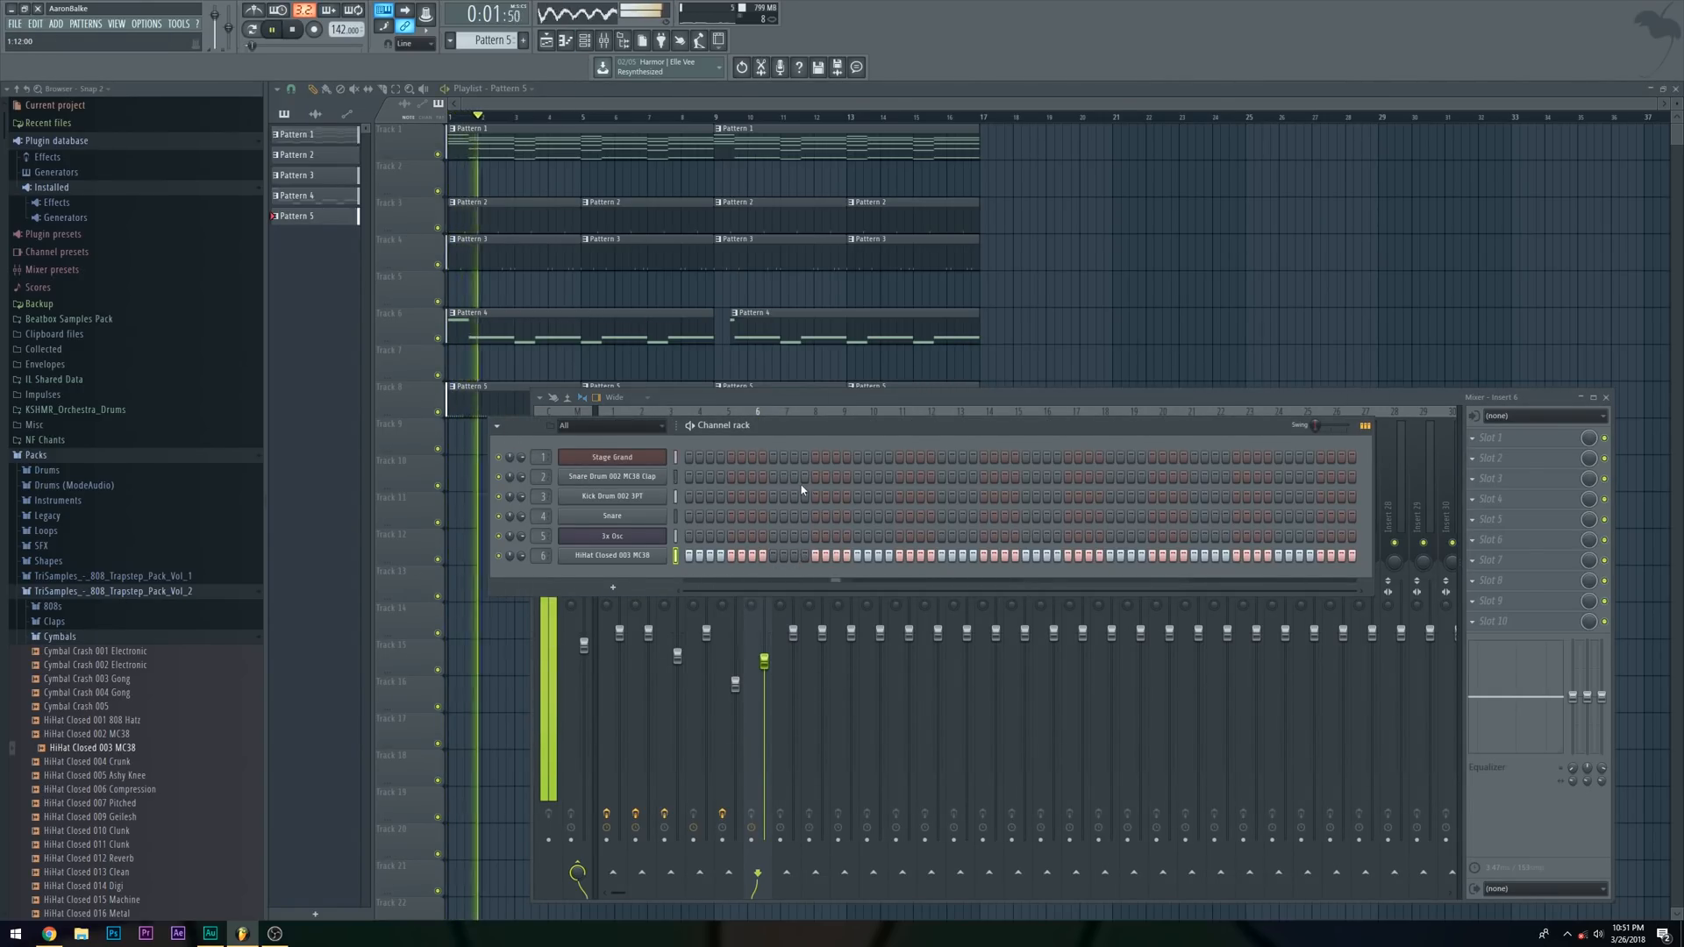
Remove selected steps from the HiHat Closed 003 MC3B row of Pattern 5 to leave gaps in the continuous hi-hat line
key("space")
right_click(826, 556)
right_click(847, 556)
right_click(868, 556)
right_click(889, 556)
key("space")
left_click_drag(941, 558, 966, 562)
key("space")
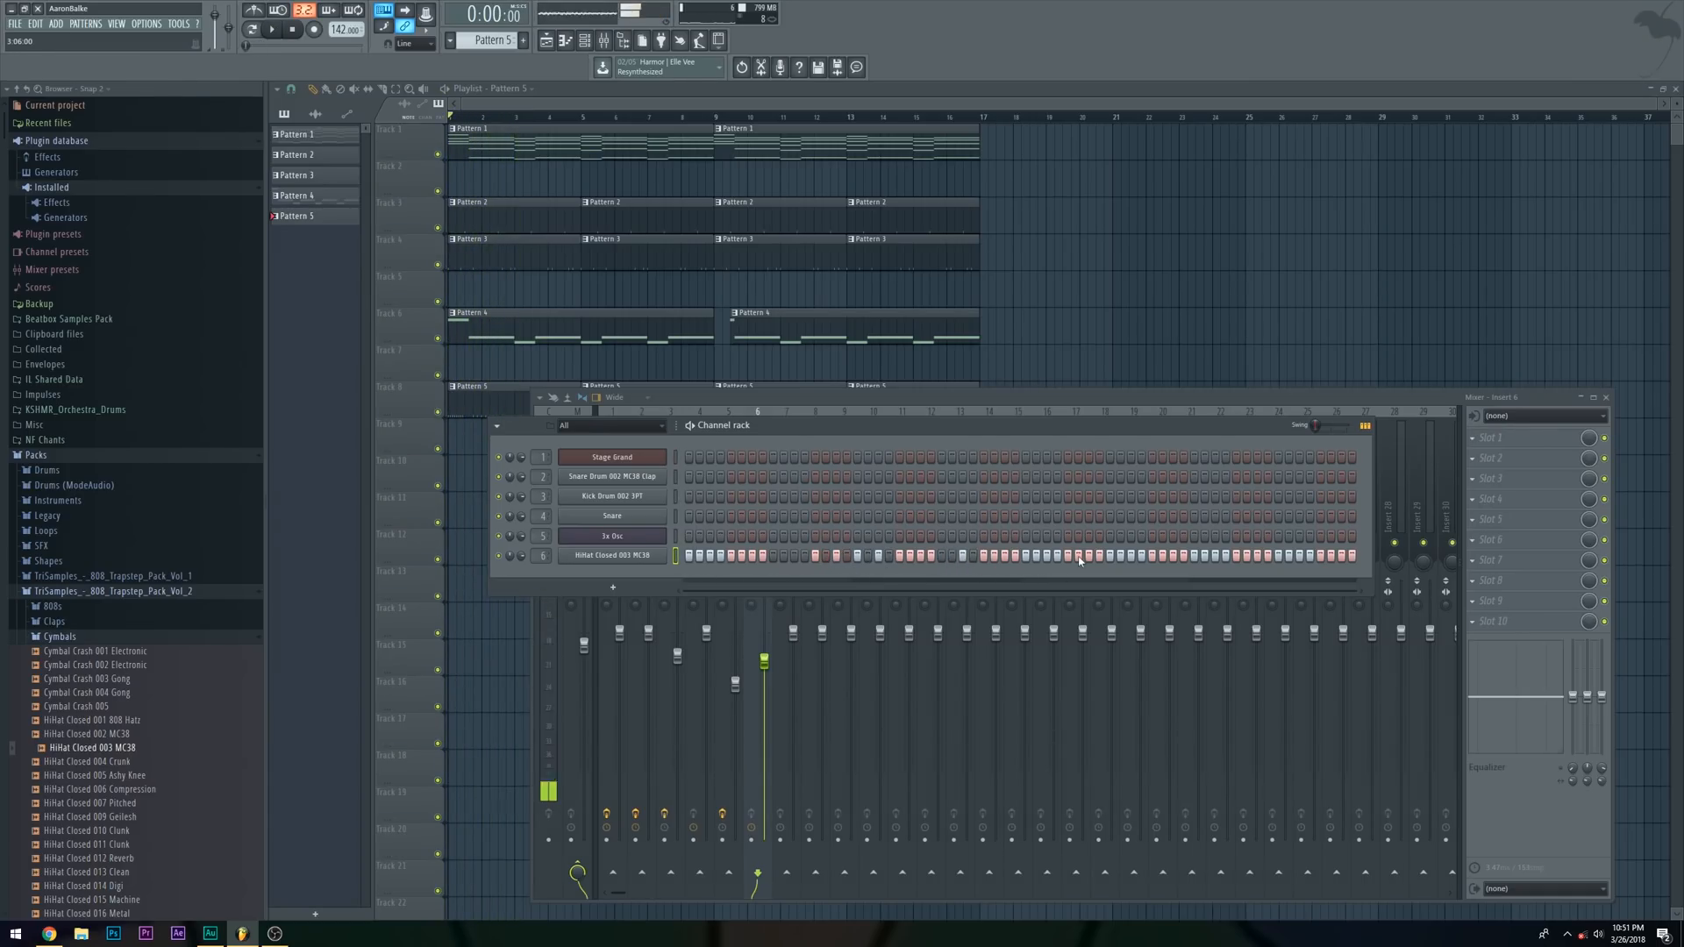
right_click(1121, 556)
right_click(1152, 556)
right_click(1173, 556)
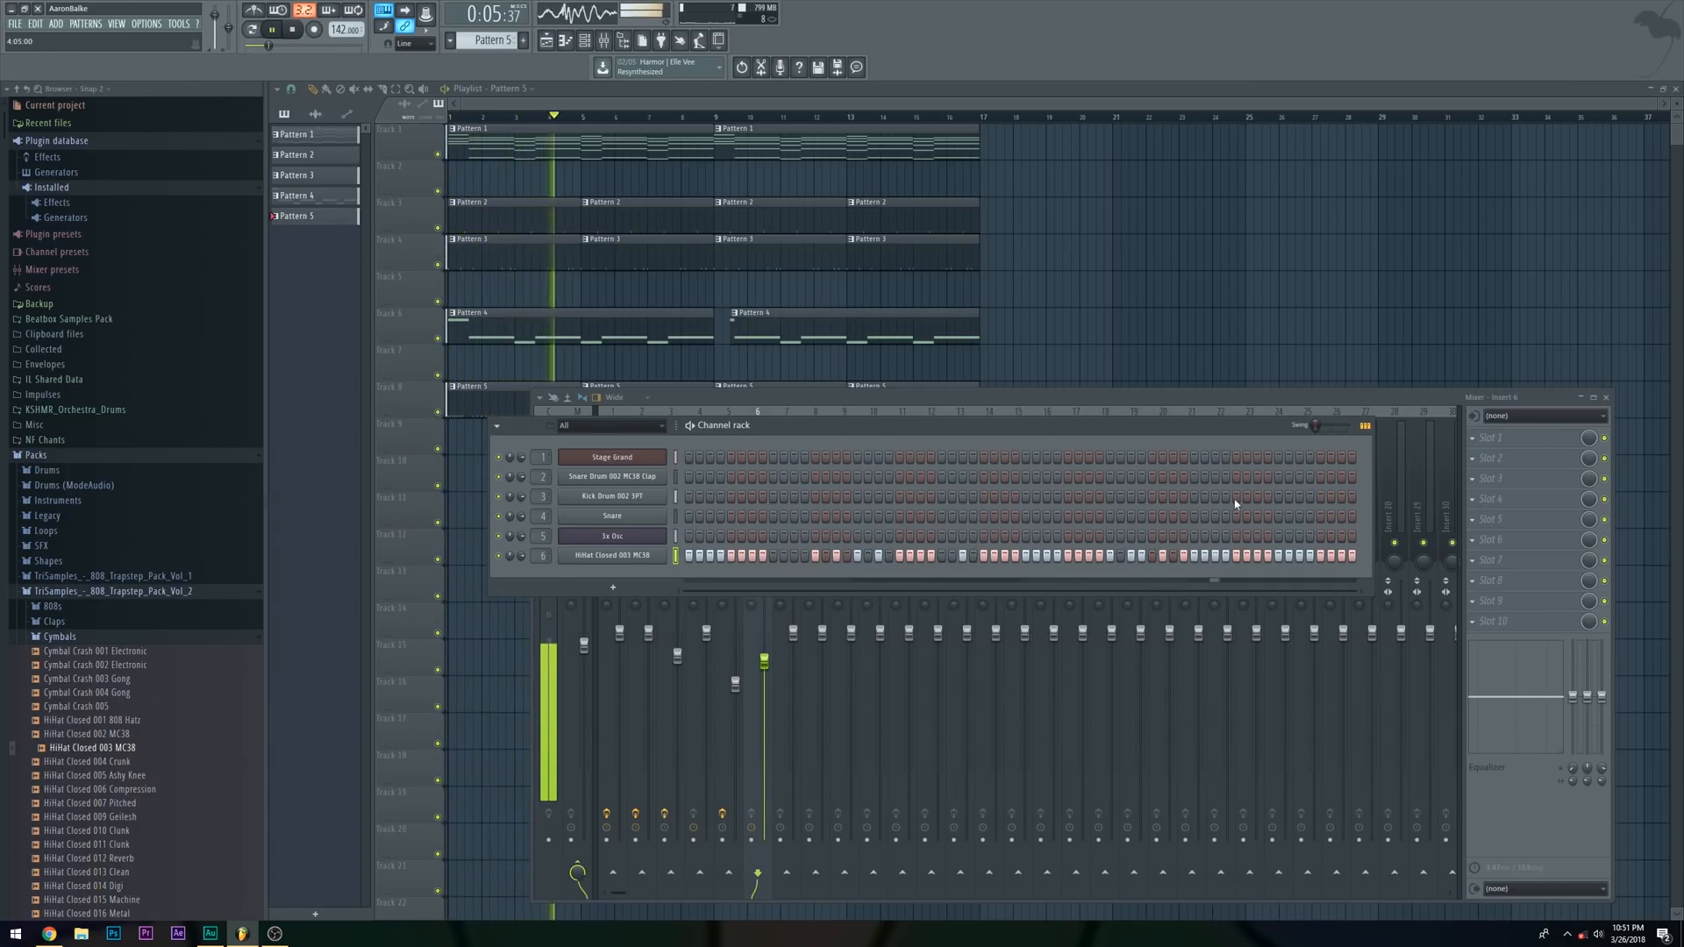
right_click(1311, 556)
Open the HiHat Closed 003 MC3B notes in the piano roll and add closely spaced C5 notes for two rolls at the end of bar 4
right_click(662, 555)
left_click(688, 560)
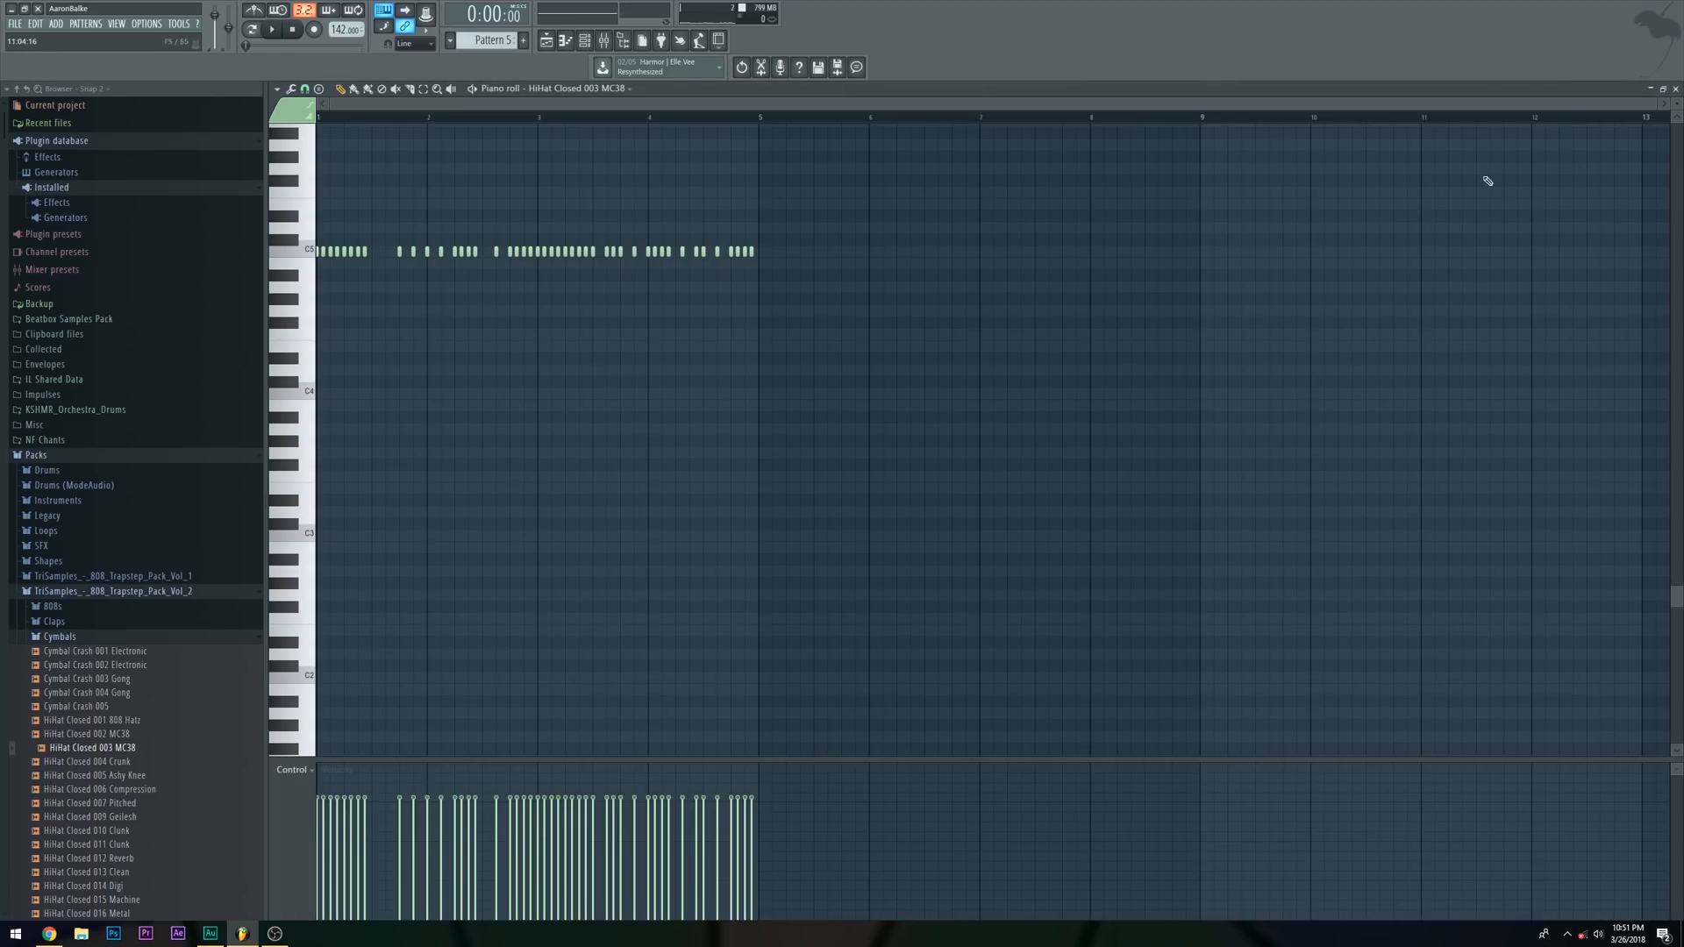
left_click_drag(1656, 103, 1094, 186)
scroll(1087, 189, "up", 3)
left_click(305, 89)
left_click(319, 261)
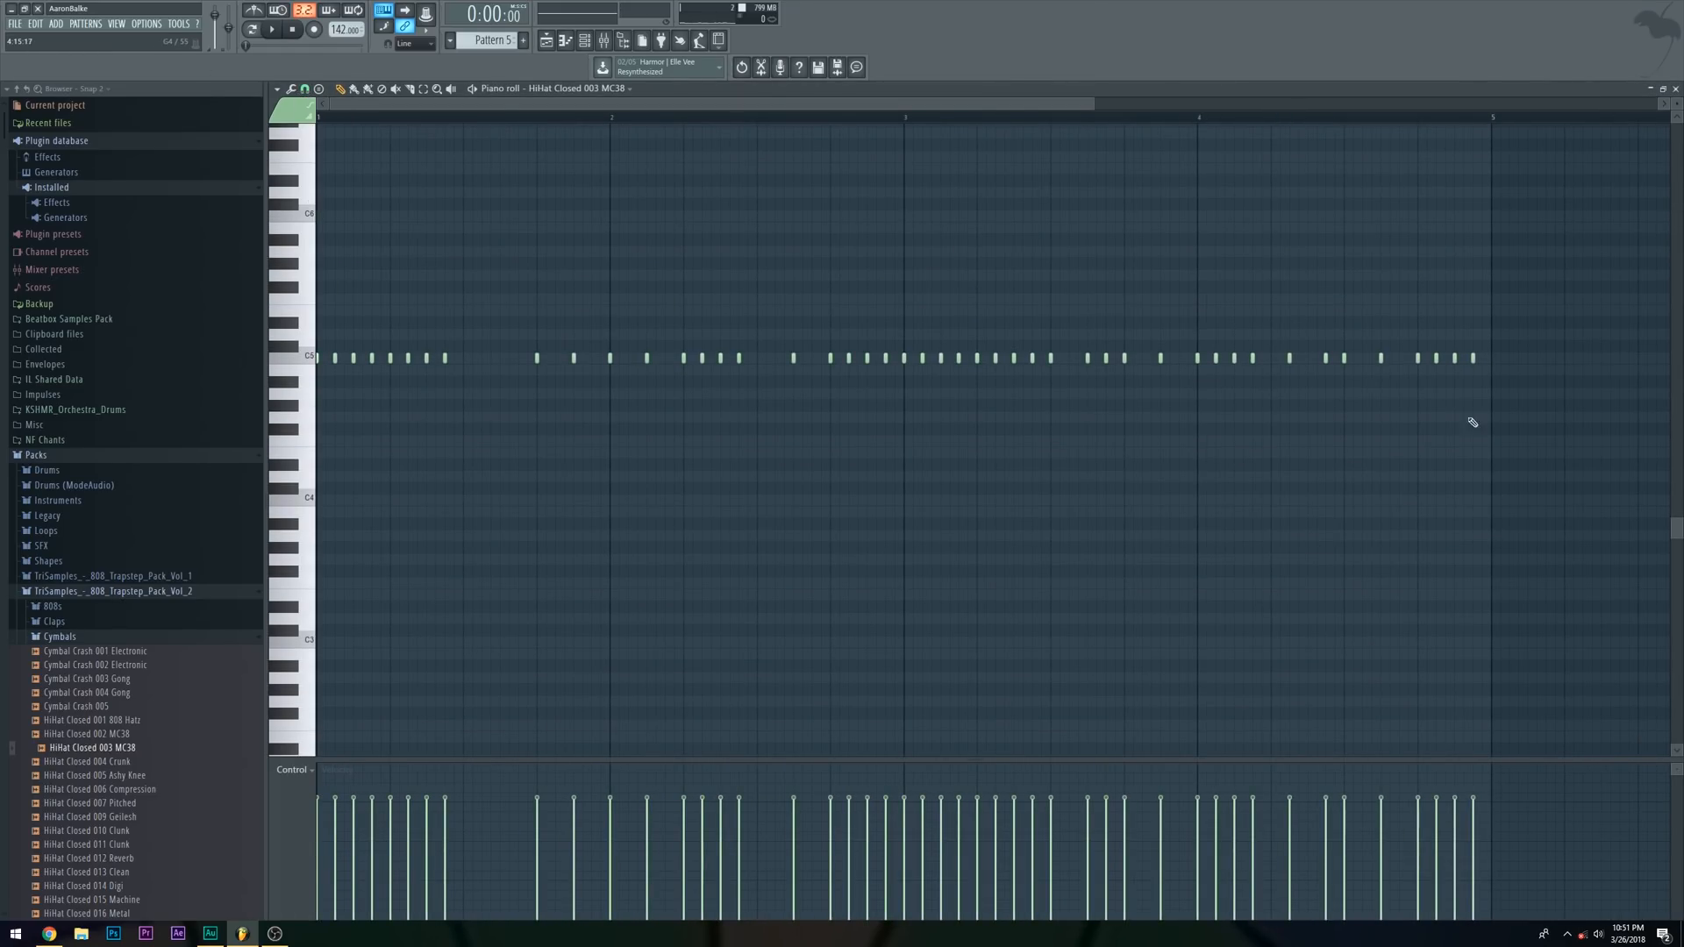
right_click(1447, 360)
left_click(304, 90)
left_click(321, 188)
left_click(1424, 360)
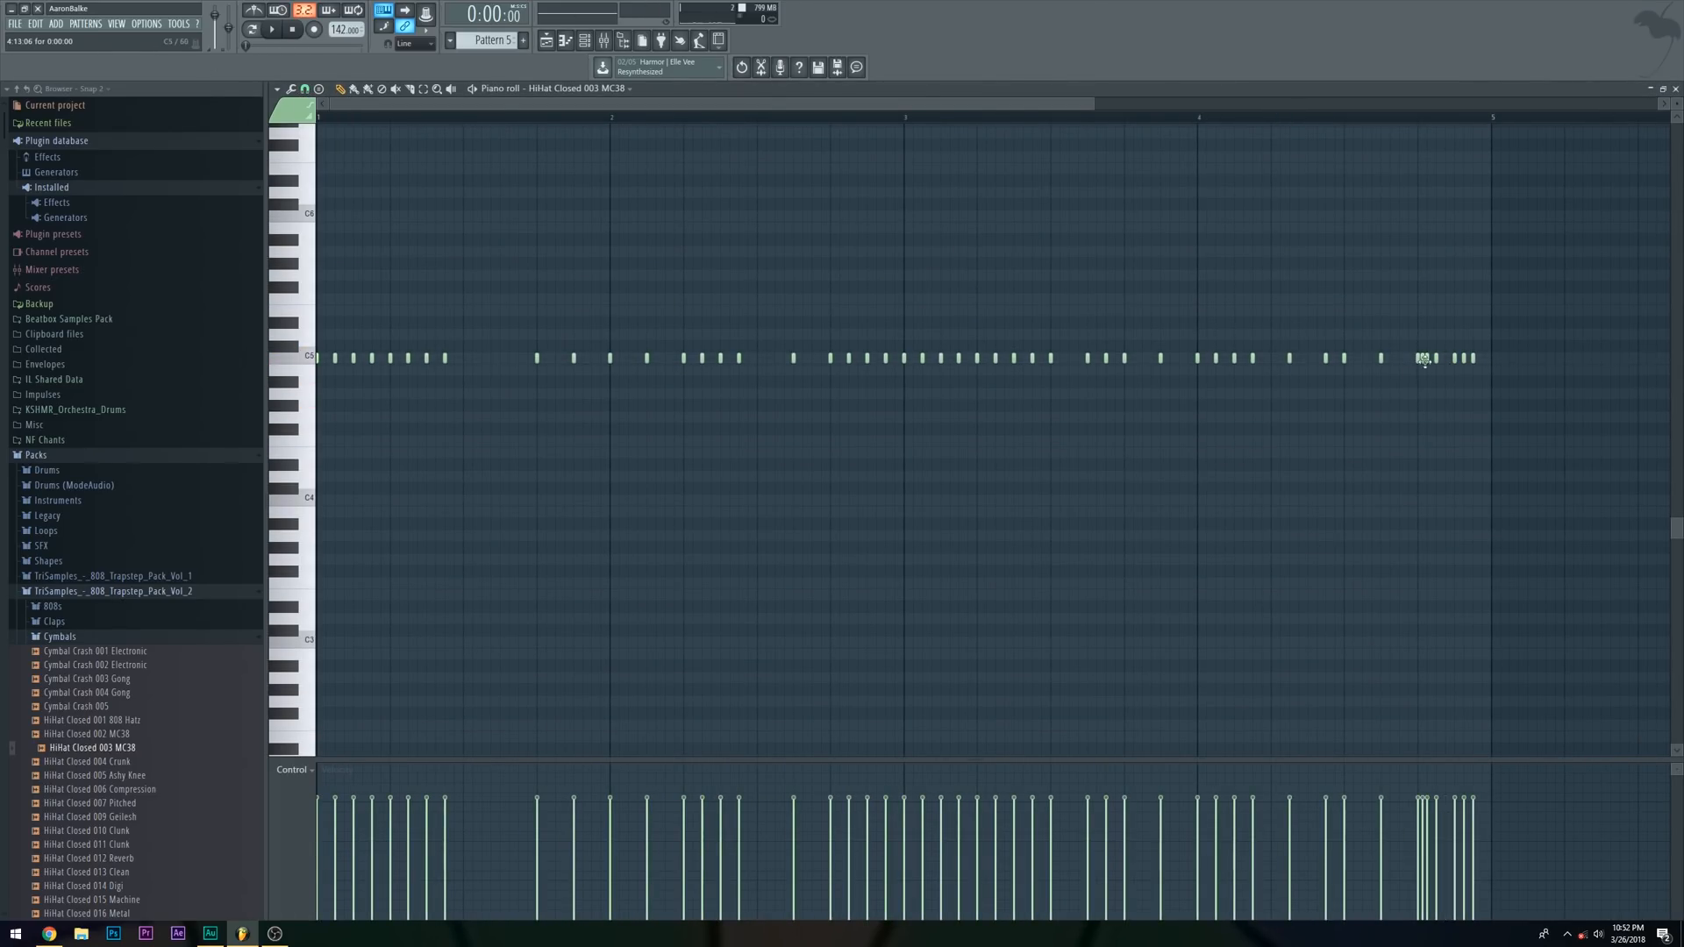
left_click(1467, 358)
key("space")
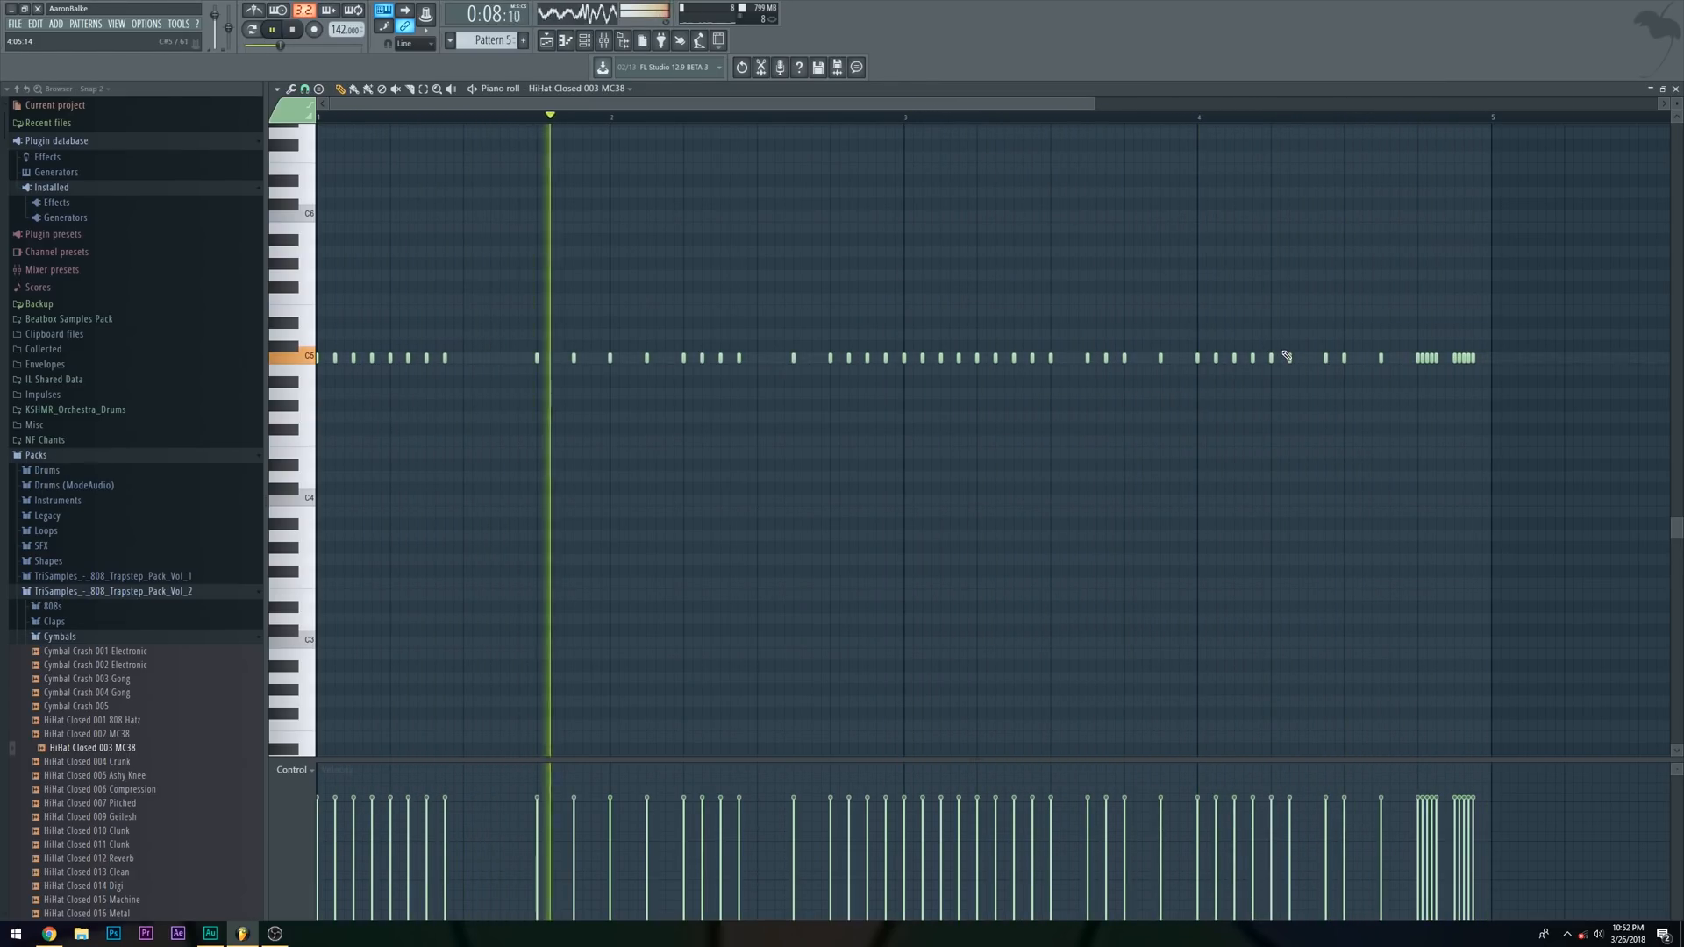
Rework the hi-hat notes mid bar 4 by shifting one note earlier and deleting its neighbour, and return to the playlist
left_click(1272, 358)
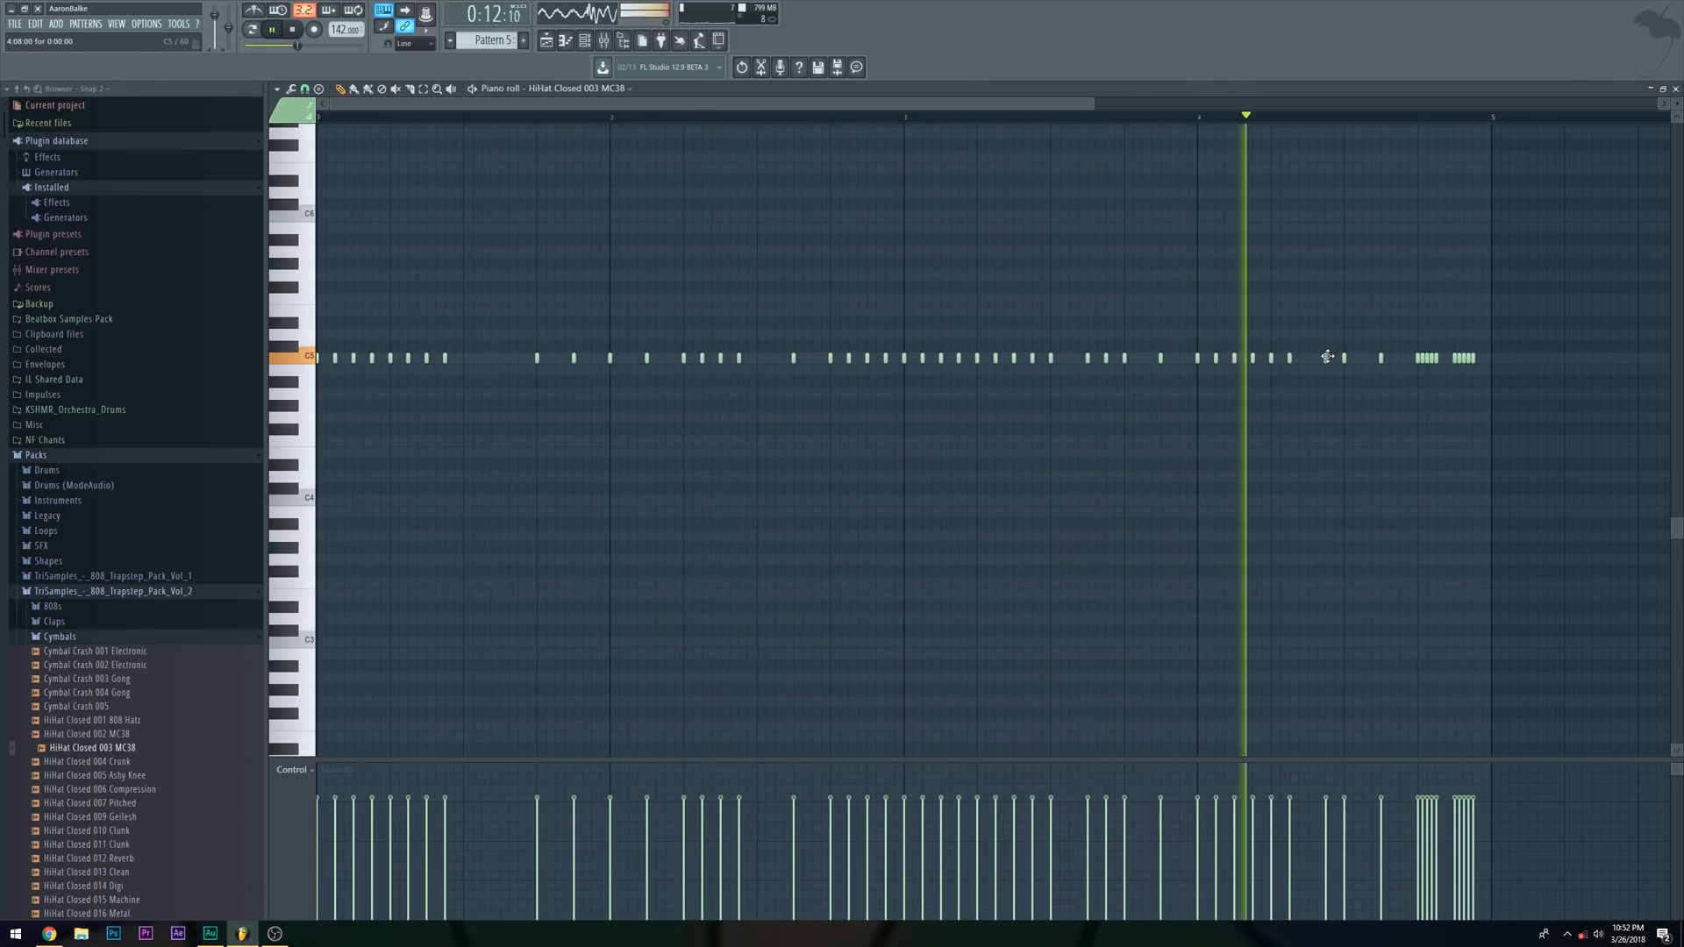
left_click_drag(1327, 357, 1308, 356)
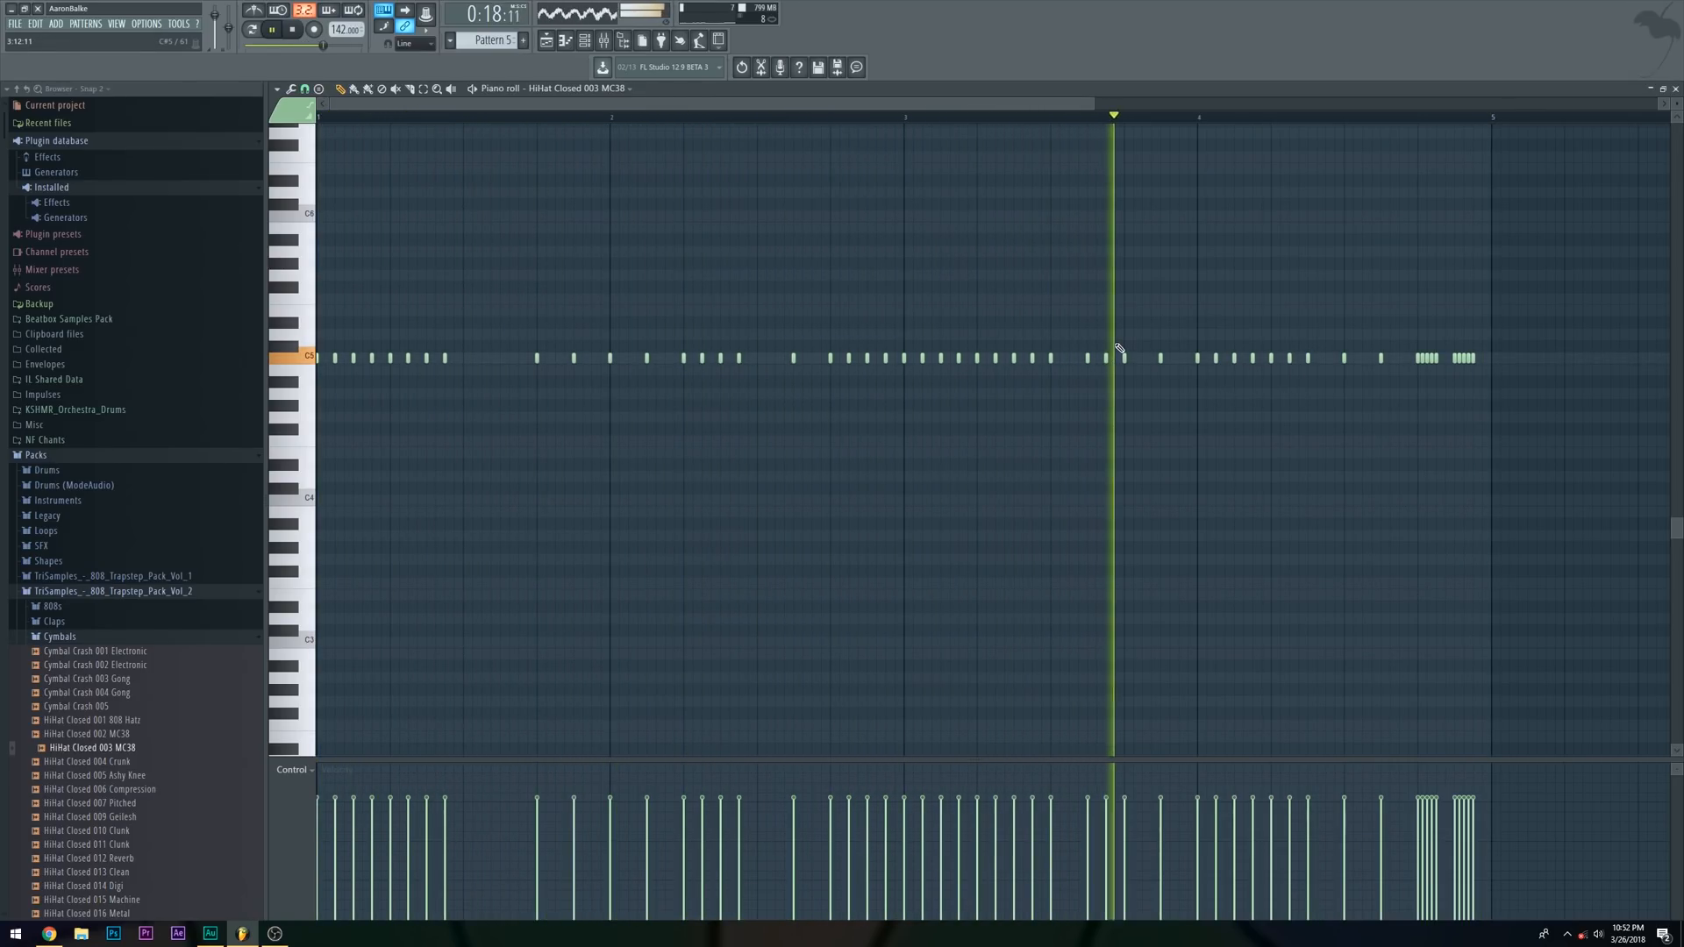
right_click(1288, 358)
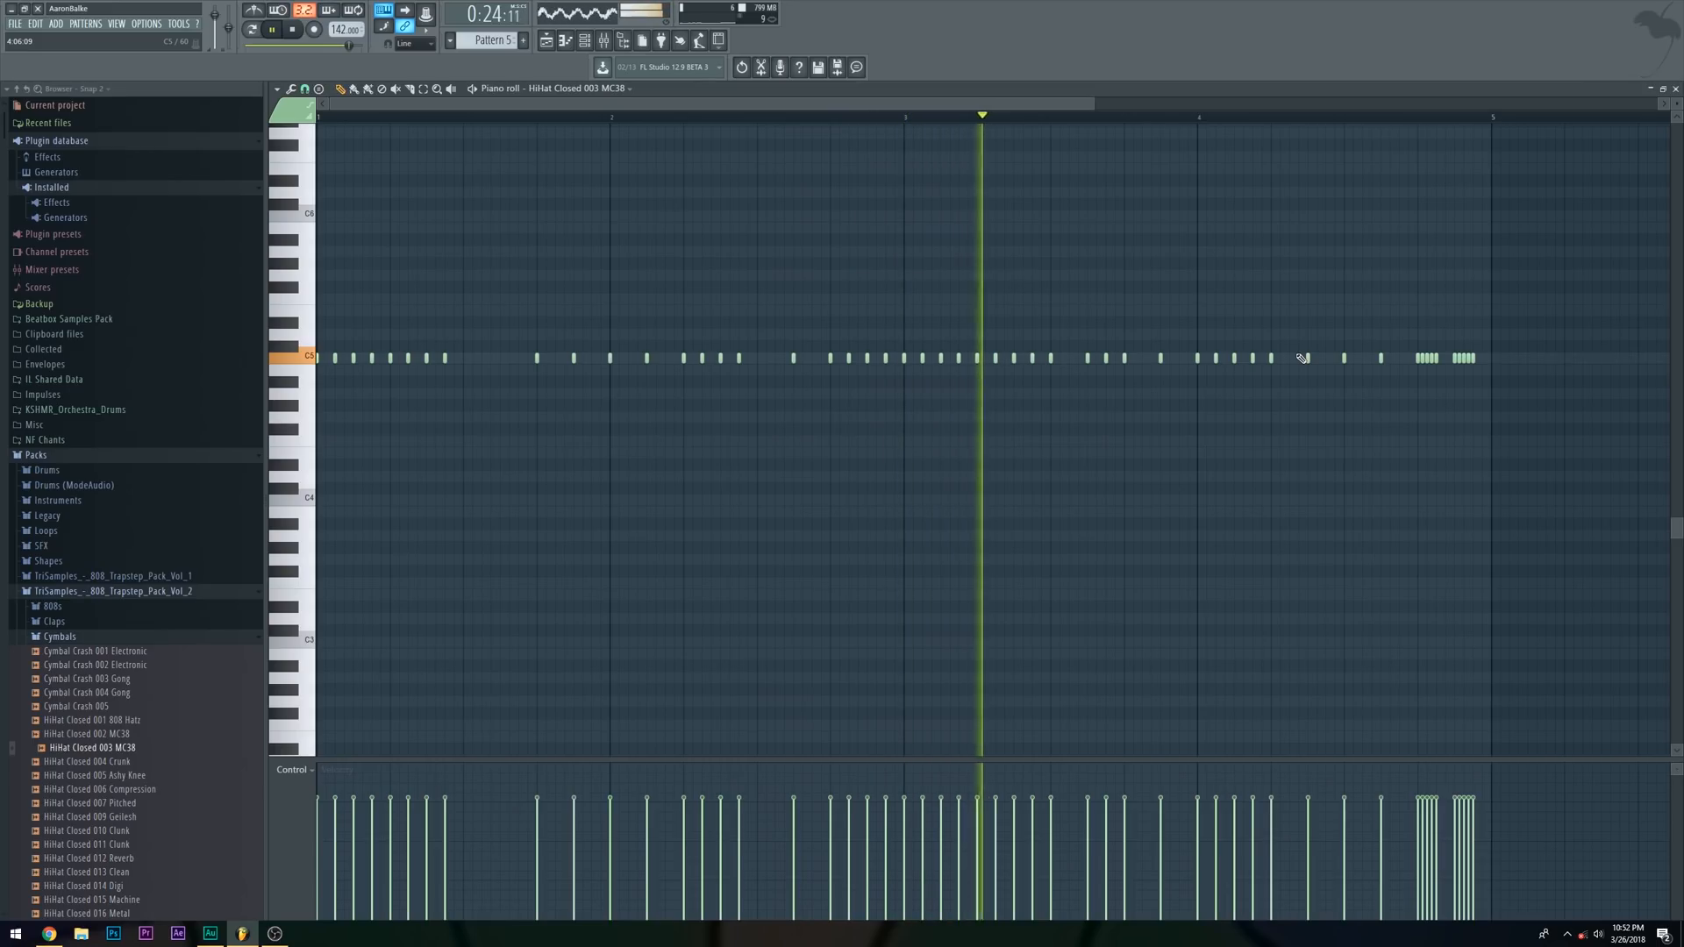
key("F5")
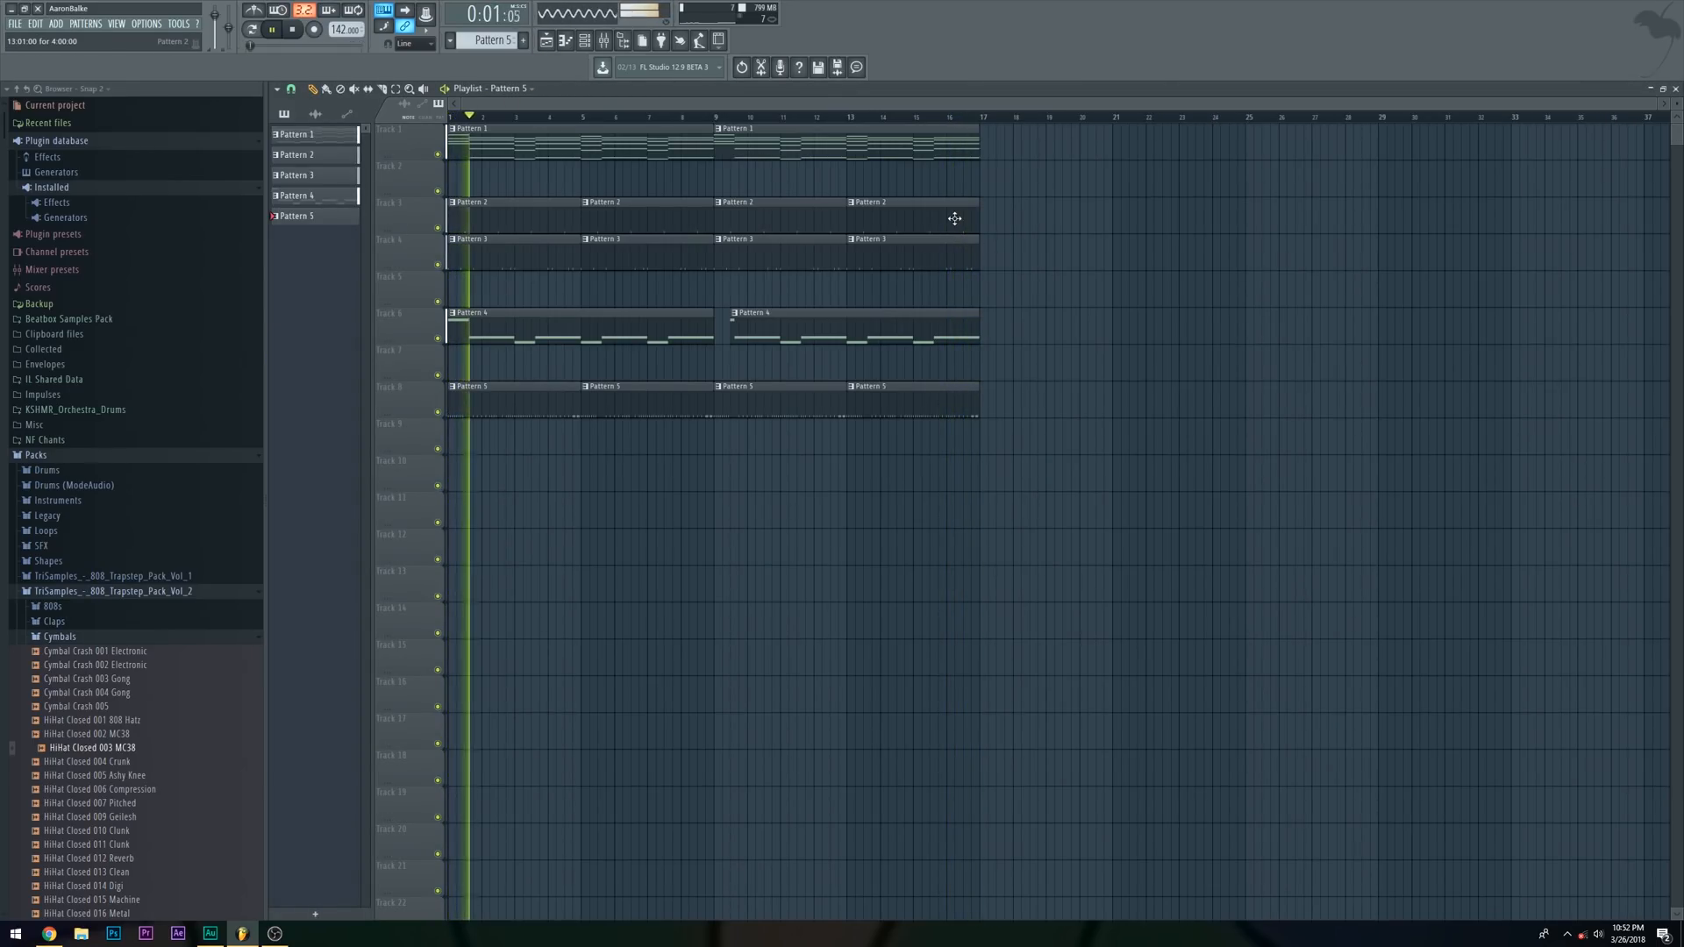
key("space")
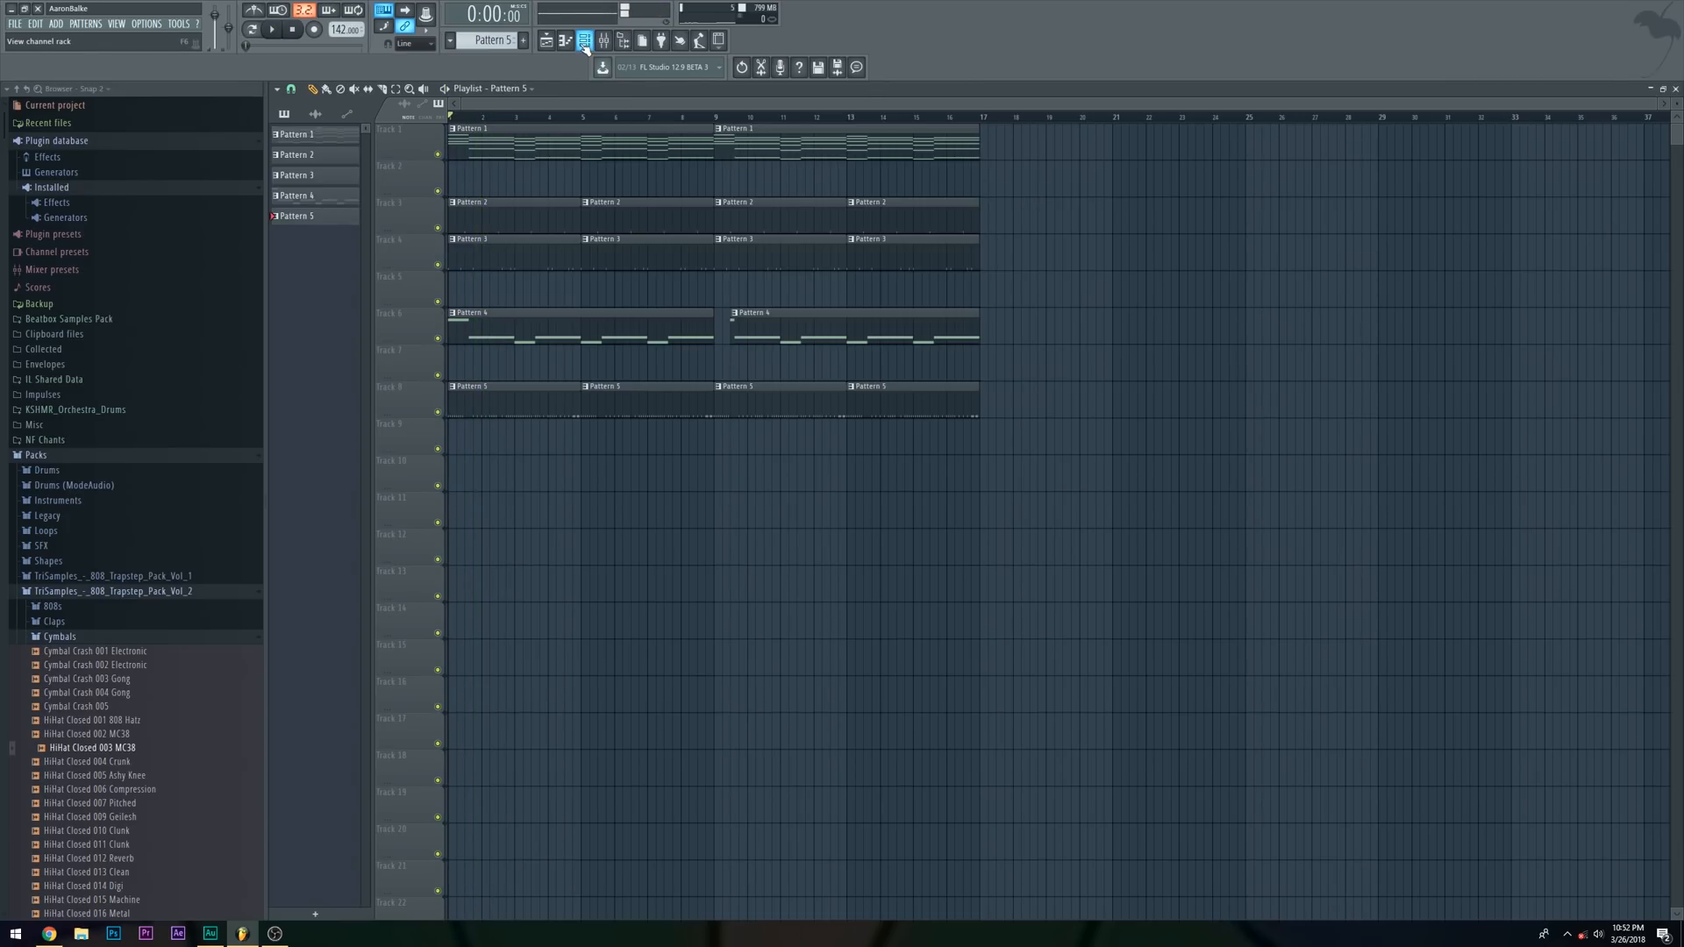
Place the Cymbal Crash 002 Electronic sample on playlist Track 10 at bar 1 and lower its volume through mixer Insert 7
left_click(74, 665)
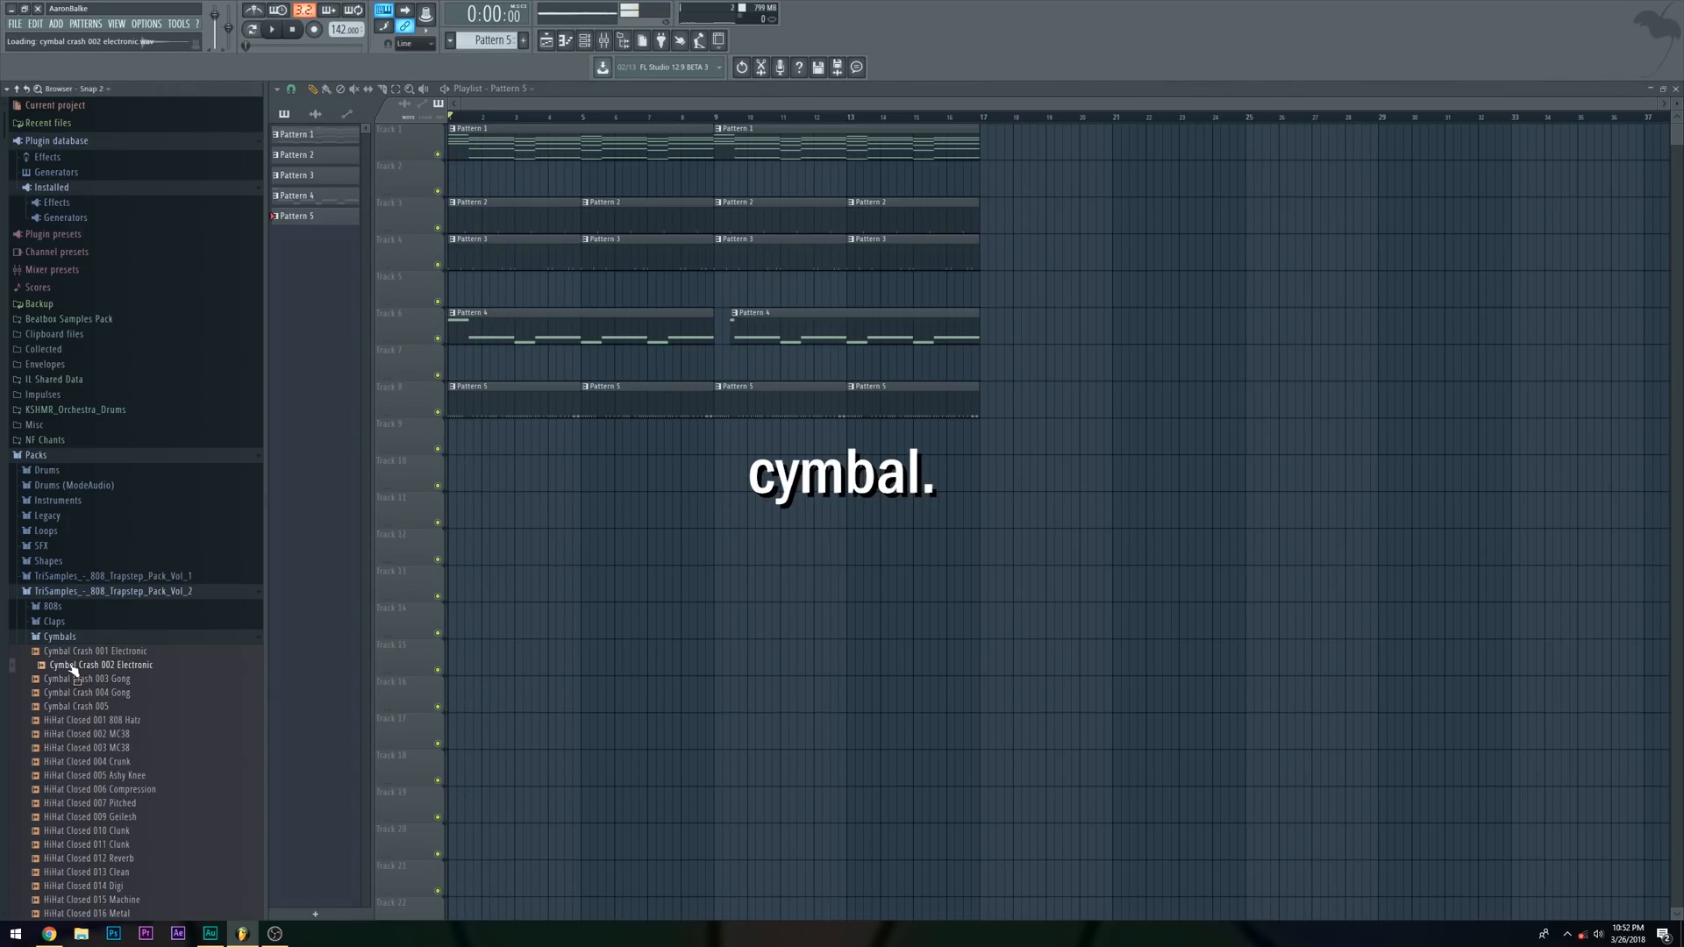
left_click_drag(589, 471, 452, 474)
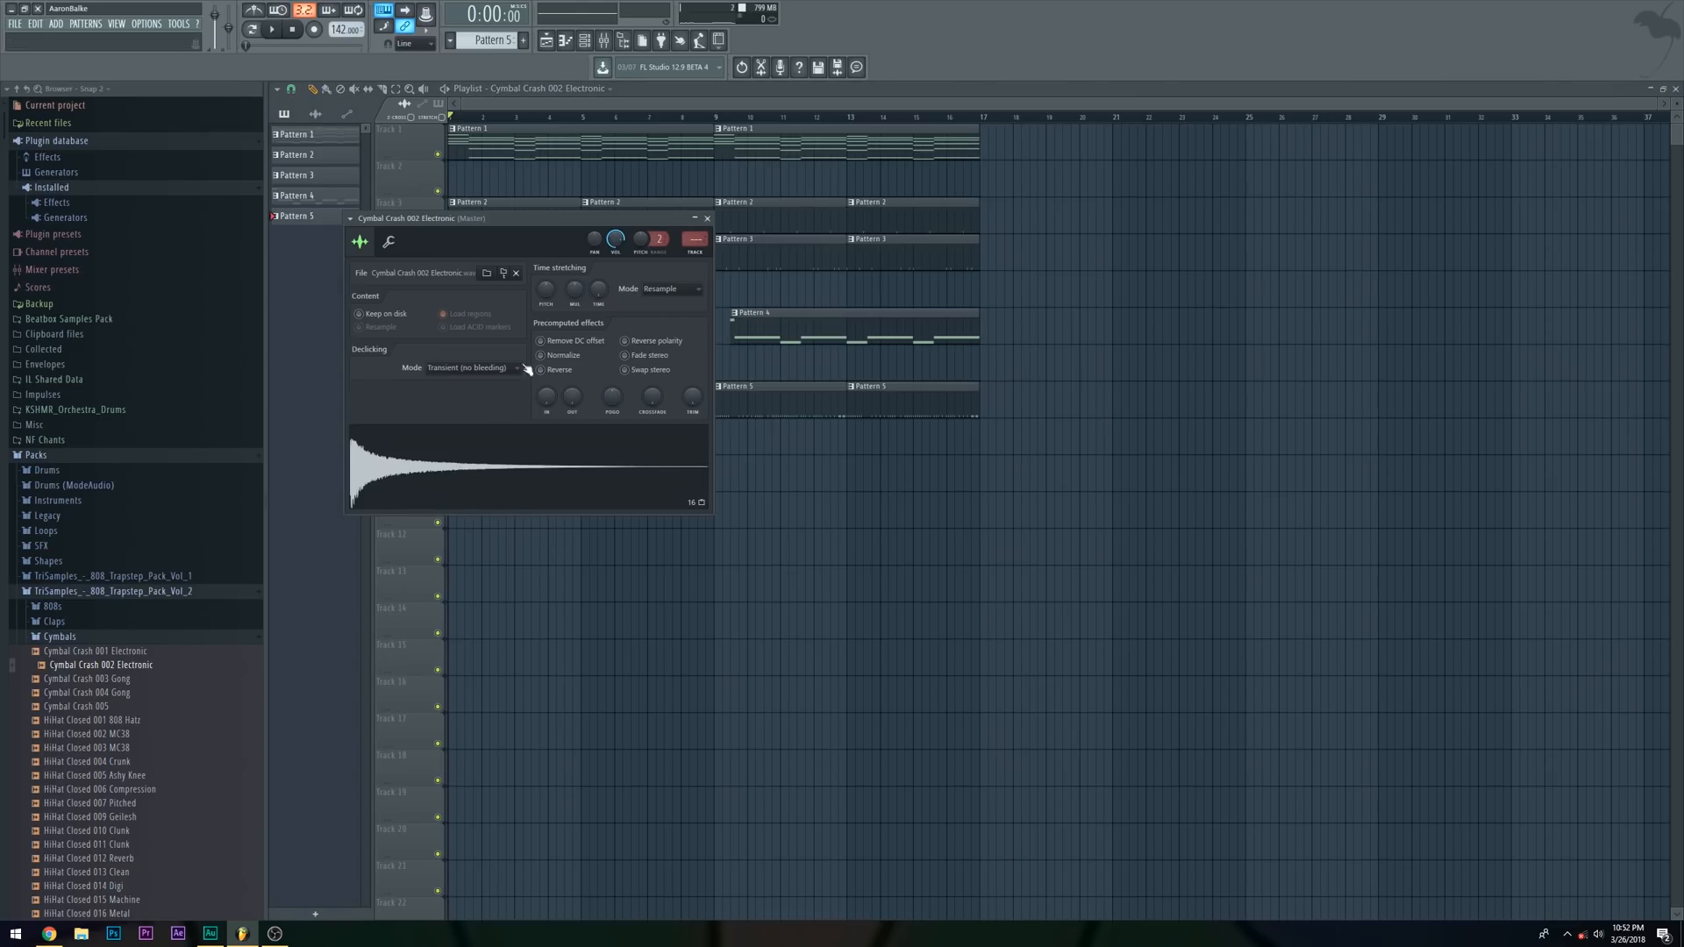
left_click_drag(793, 685, 793, 697)
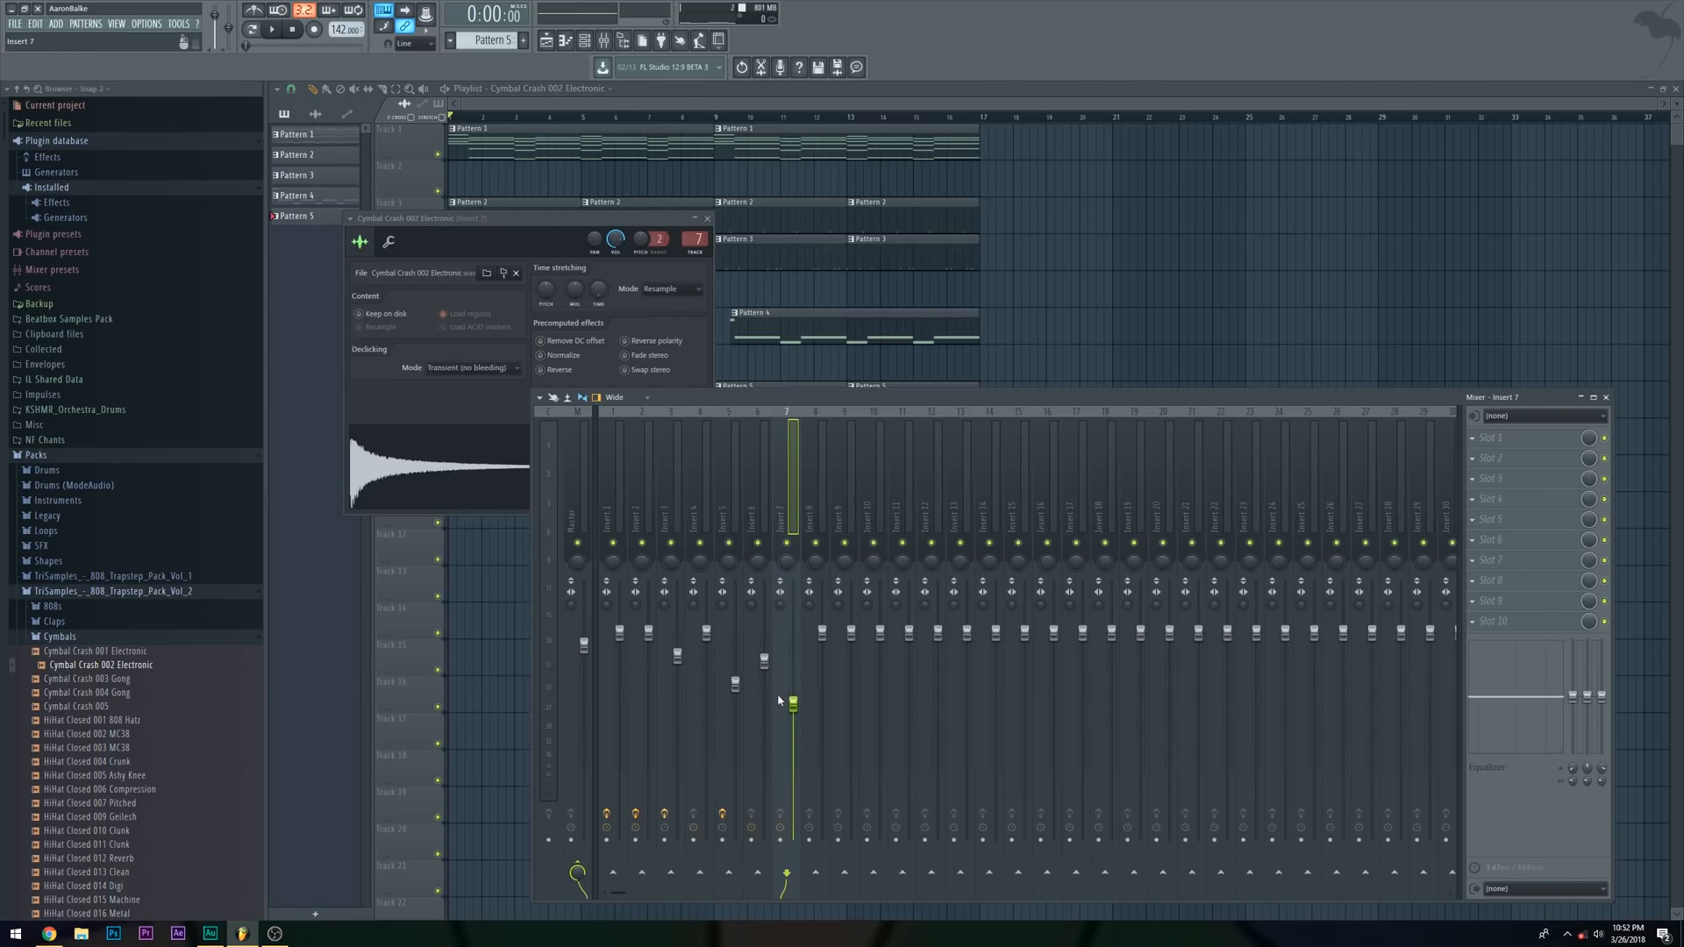
key("space")
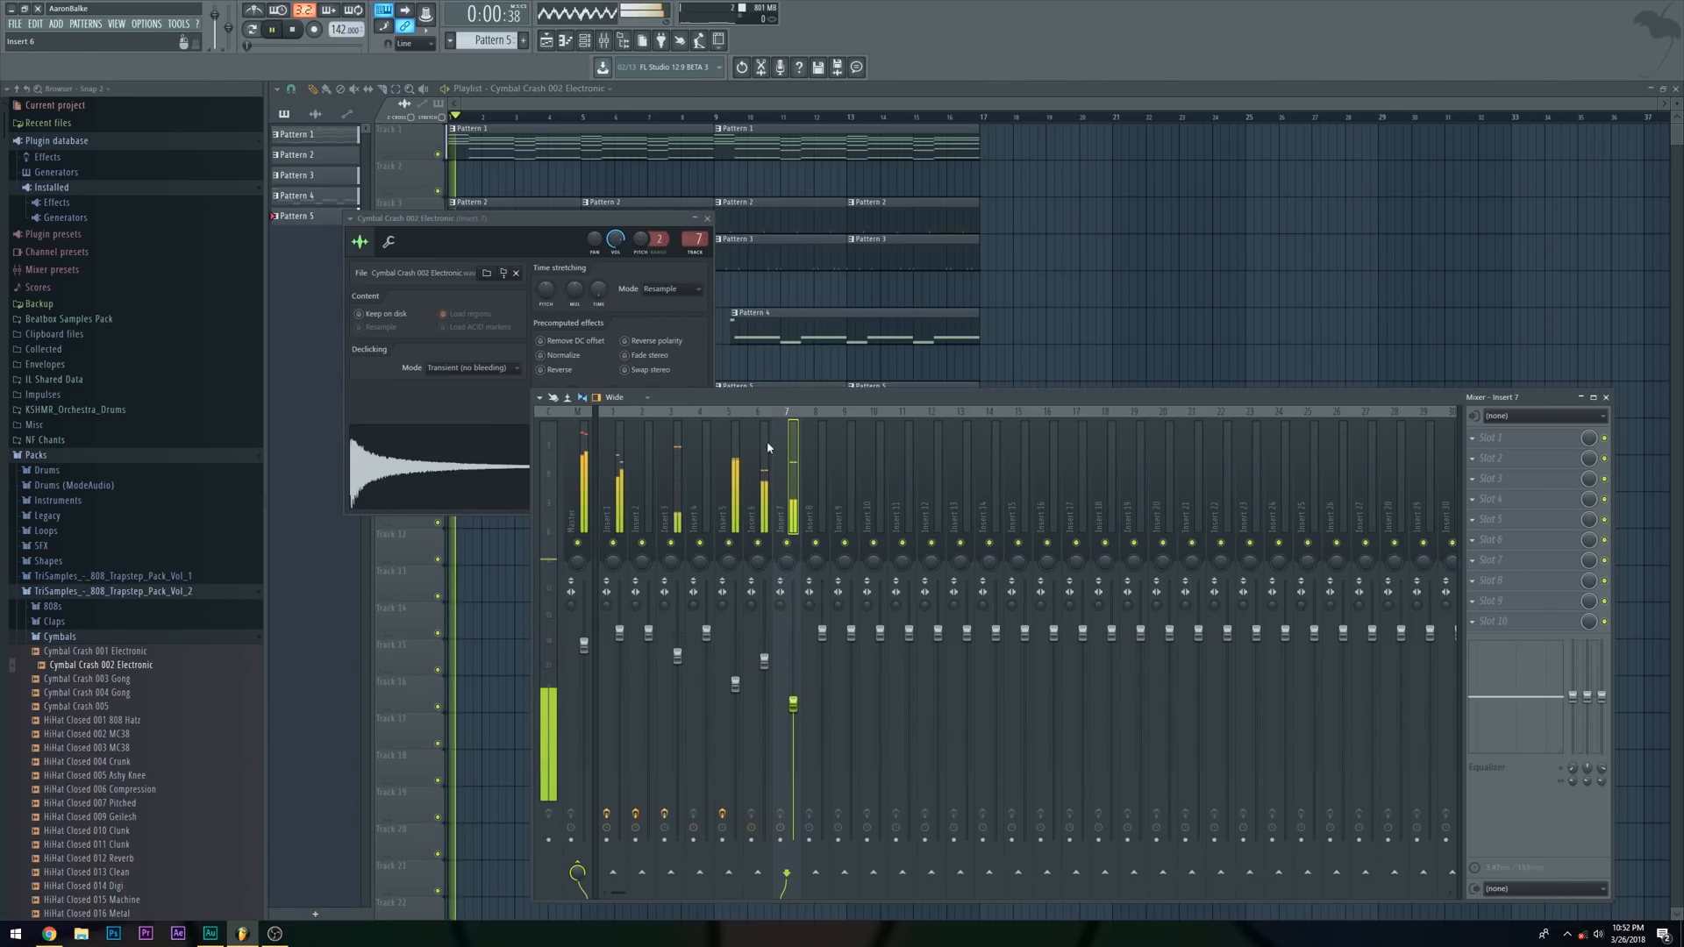
key("F12")
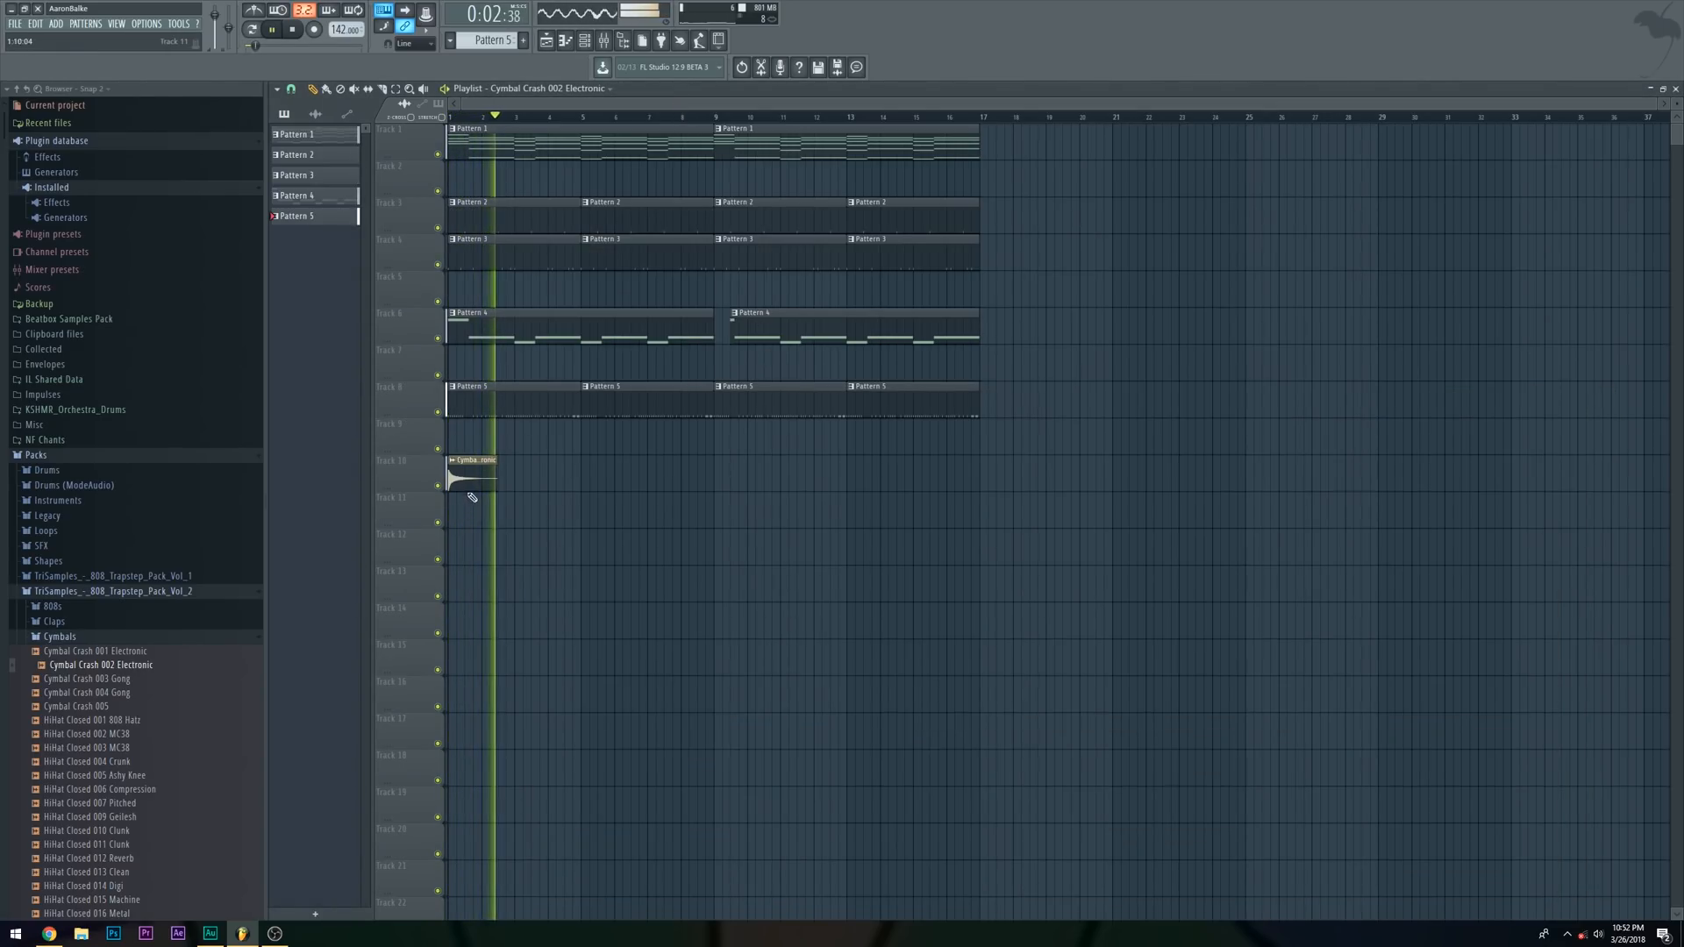
Copy the cymbal crash clip to bar 9 on Track 10 and select all clips in the playlist
left_click_drag(671, 474, 736, 474)
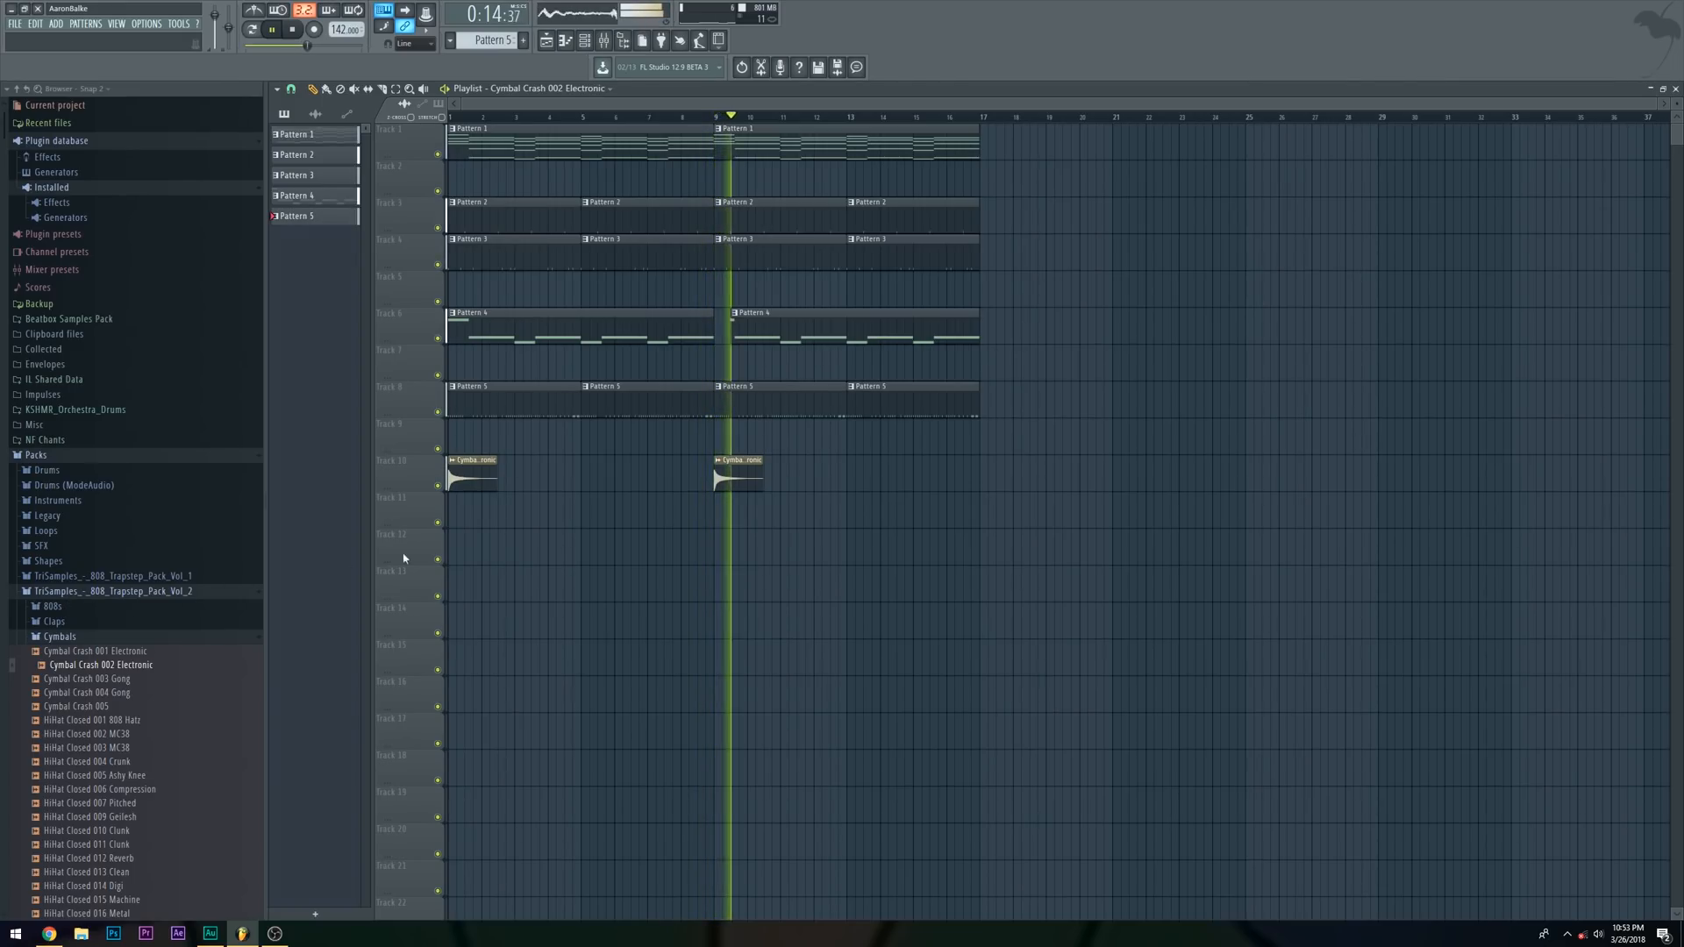
key("ctrl+a")
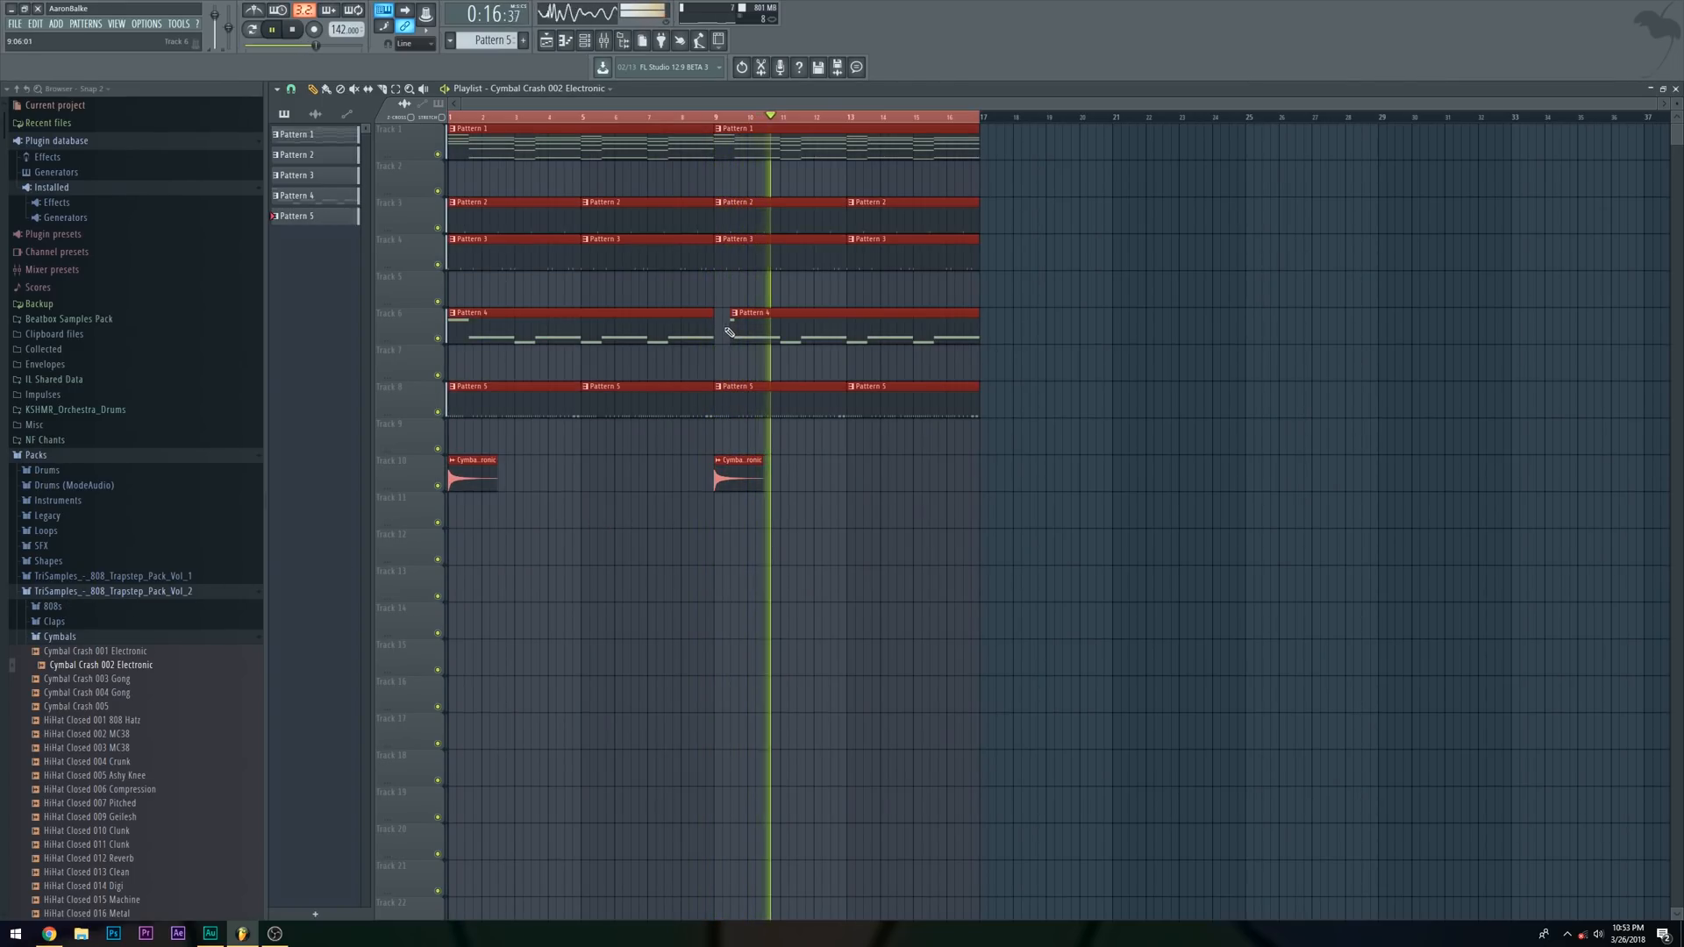
key("space")
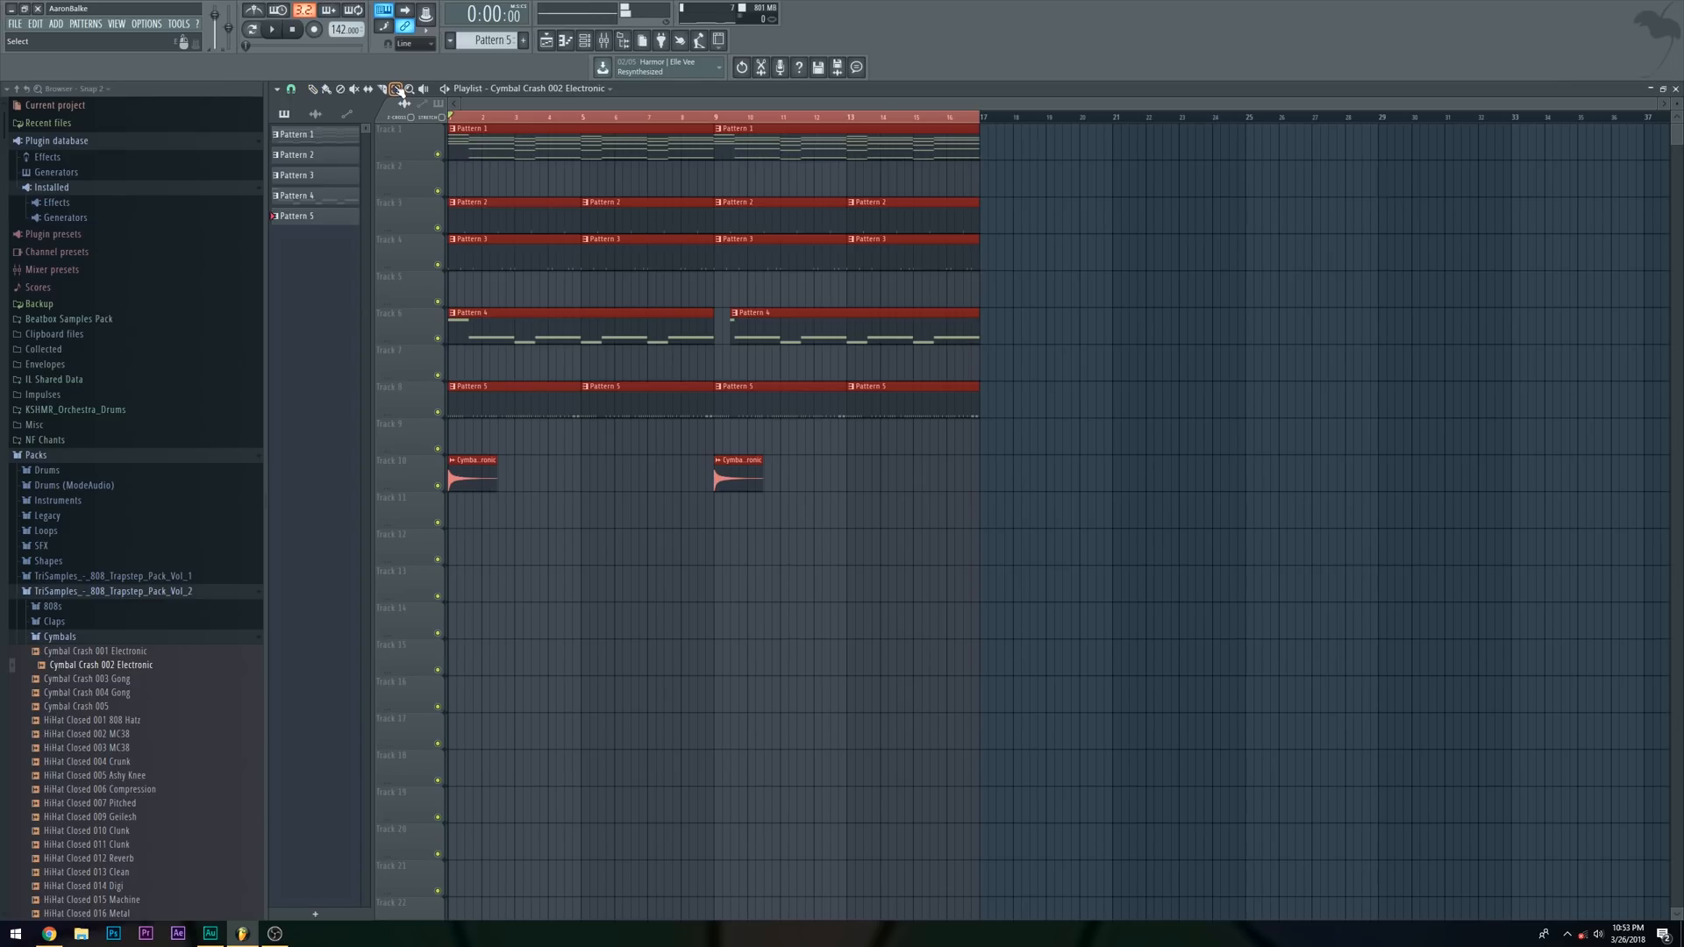
Select all playlist clips and move the full beat to start at bar 25, leaving room ahead of it for an intro
left_click(542, 117, "ctrl")
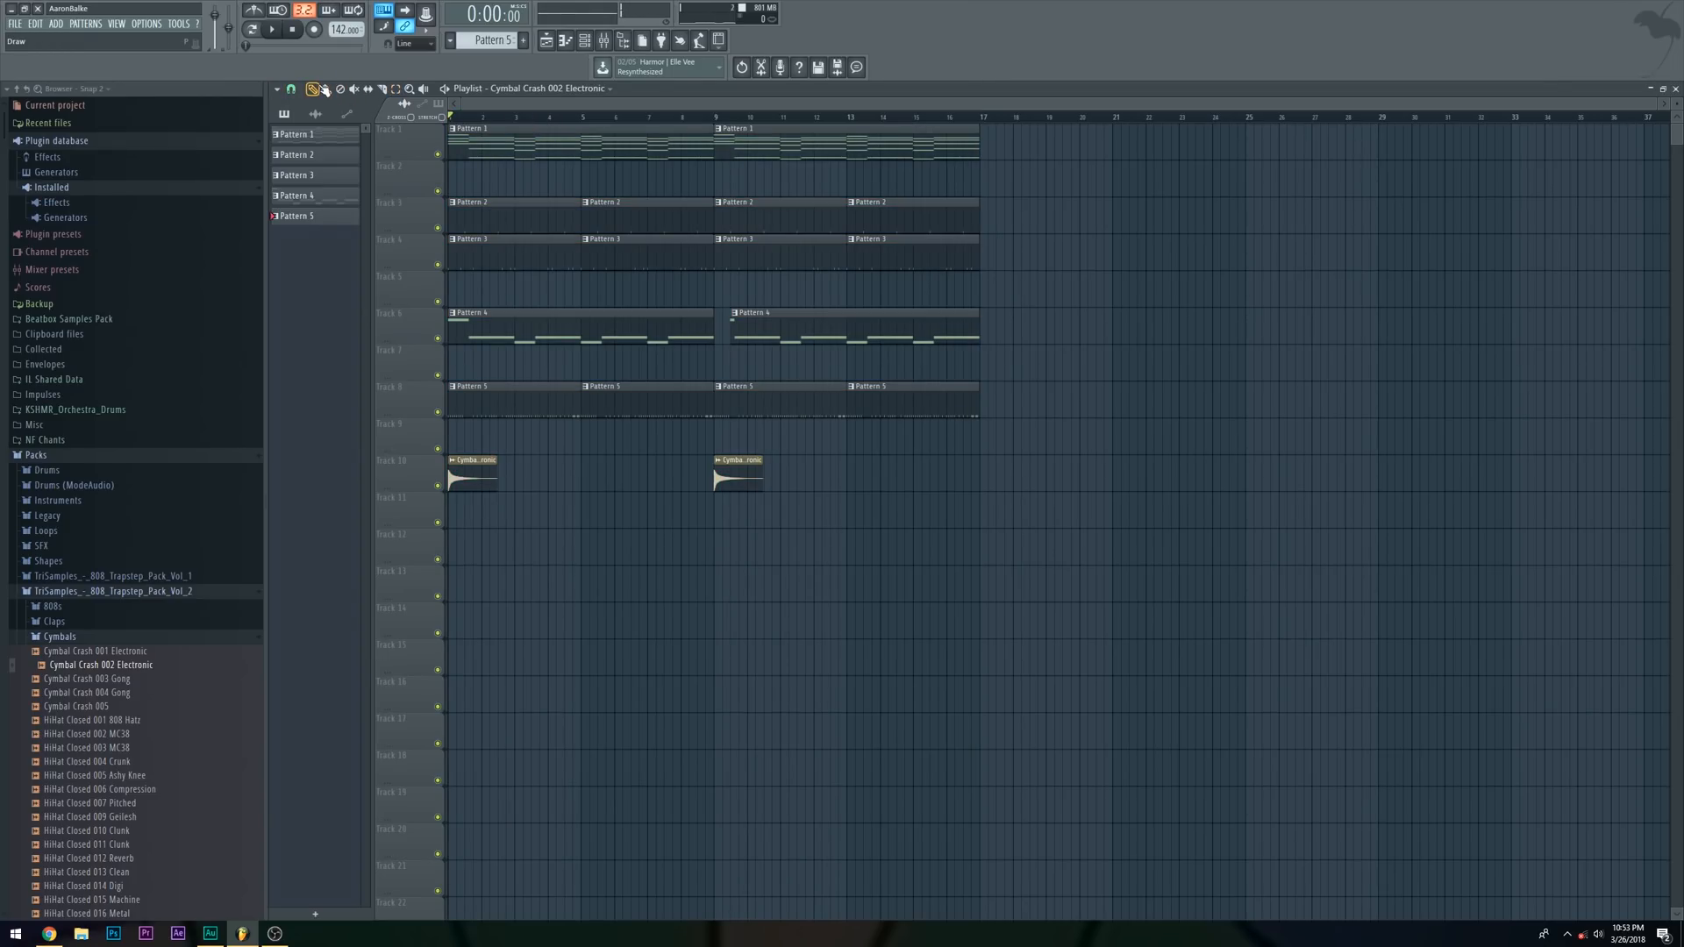
key("ctrl+a")
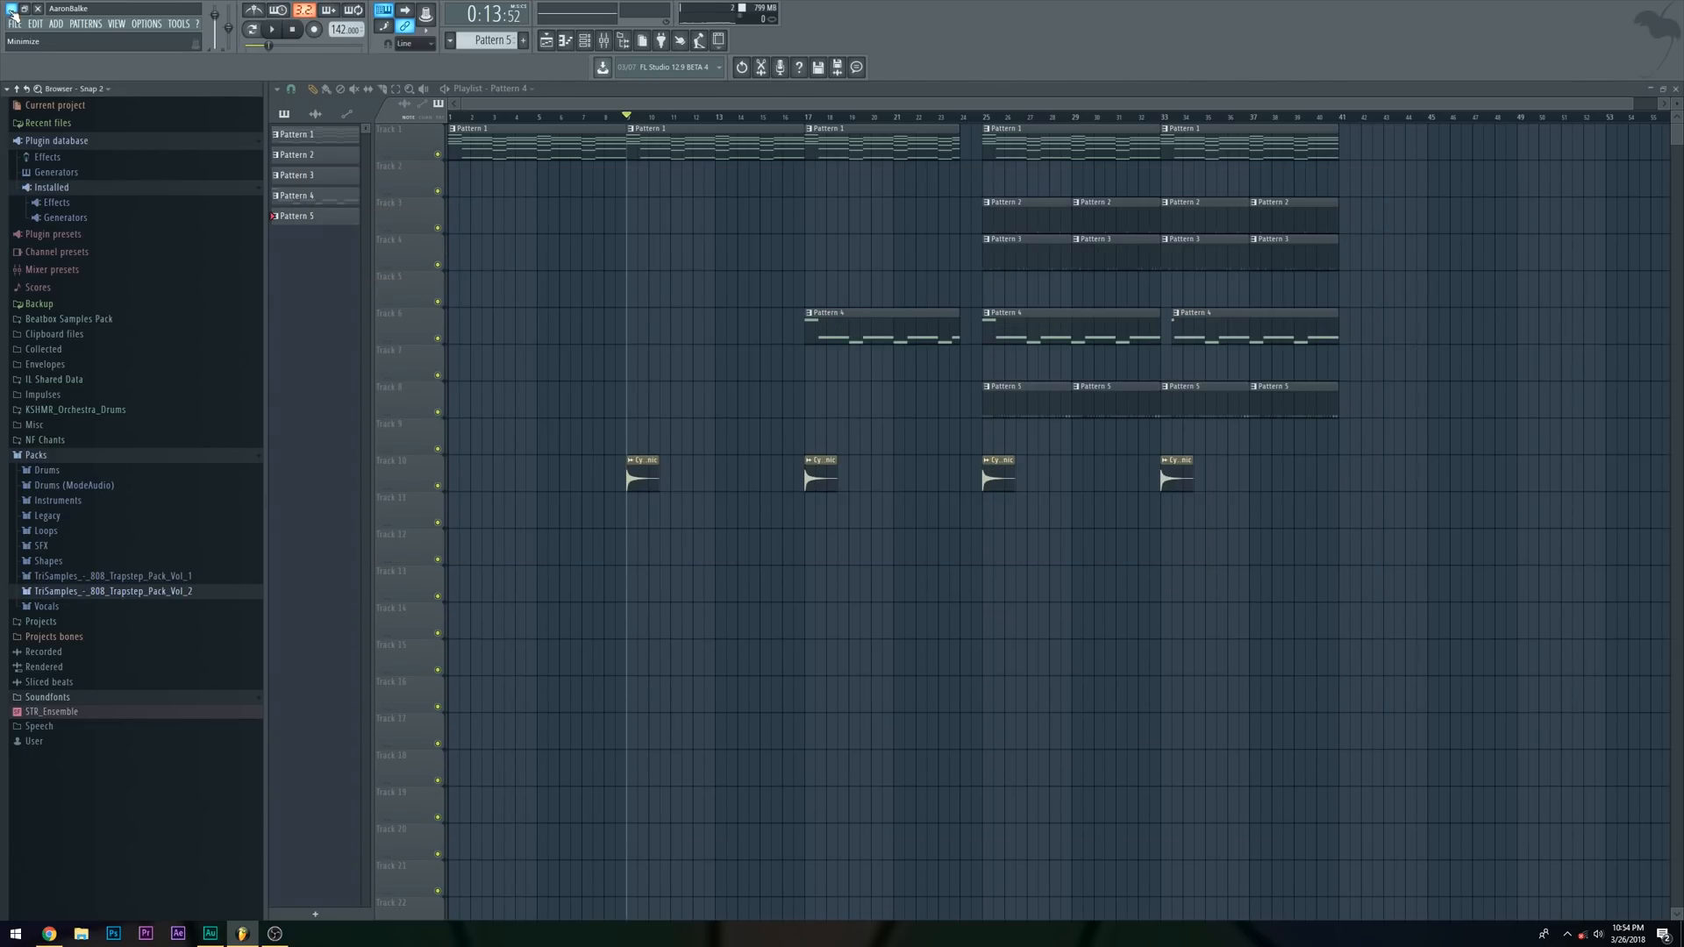
Import the NF Chant 15 Wish You Wouldn't sample from the desktop into the project and route it to mixer Insert 8
left_click(12, 8)
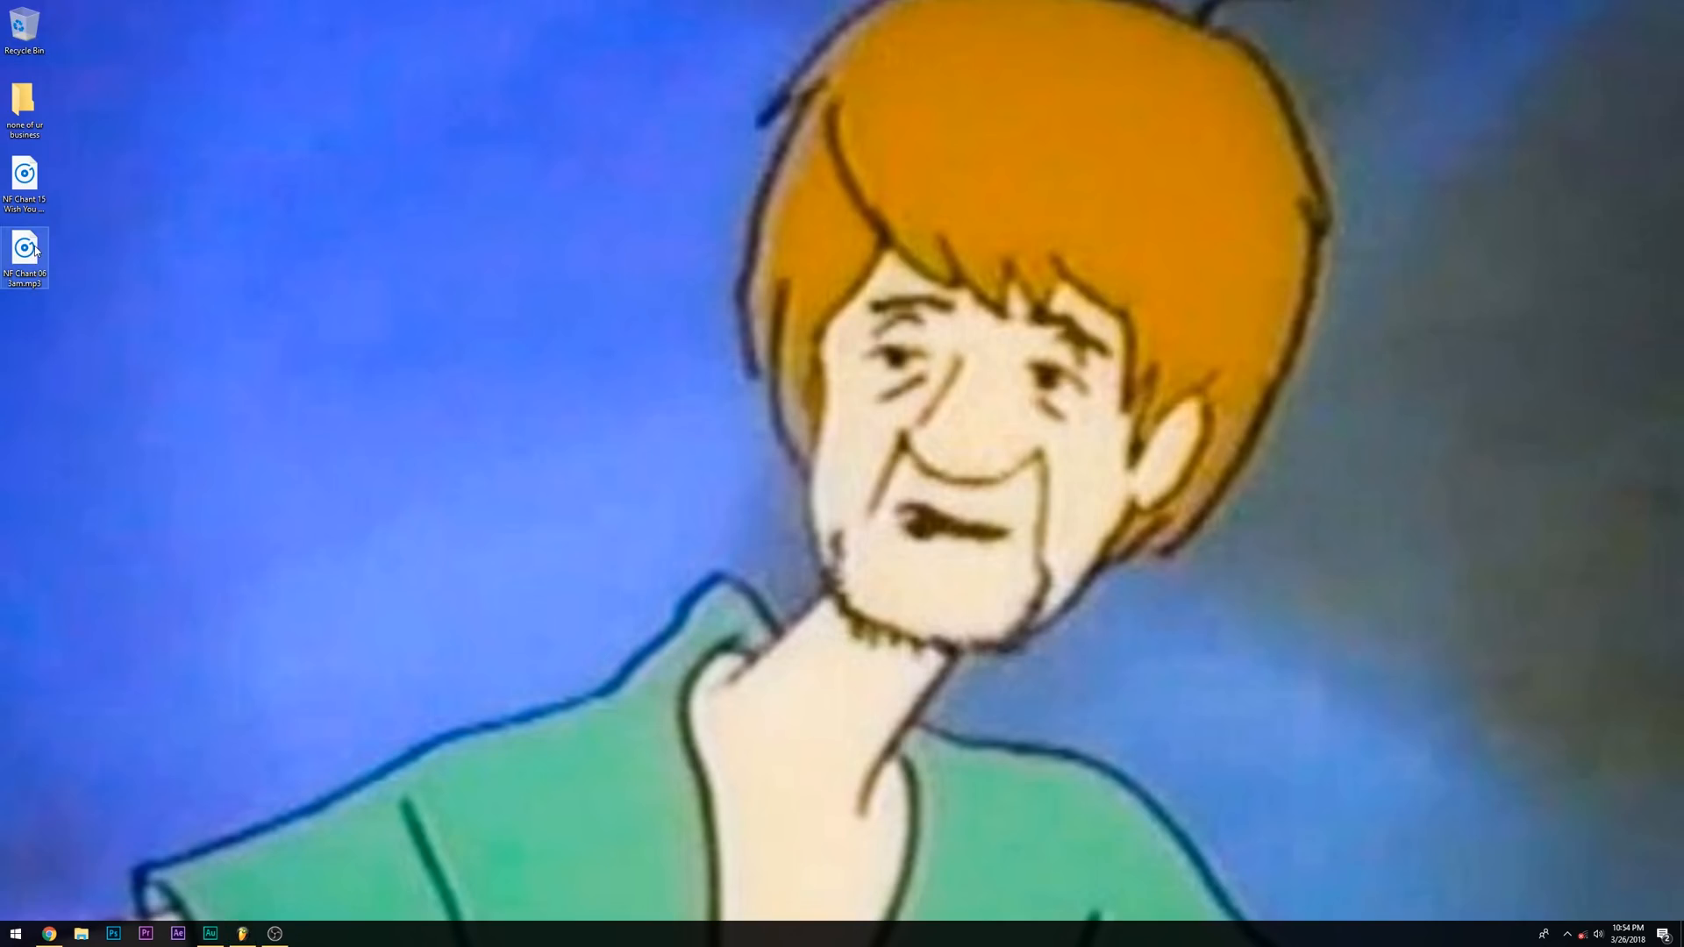
left_click_drag(23, 186, 363, 753)
left_click_drag(243, 936, 743, 610)
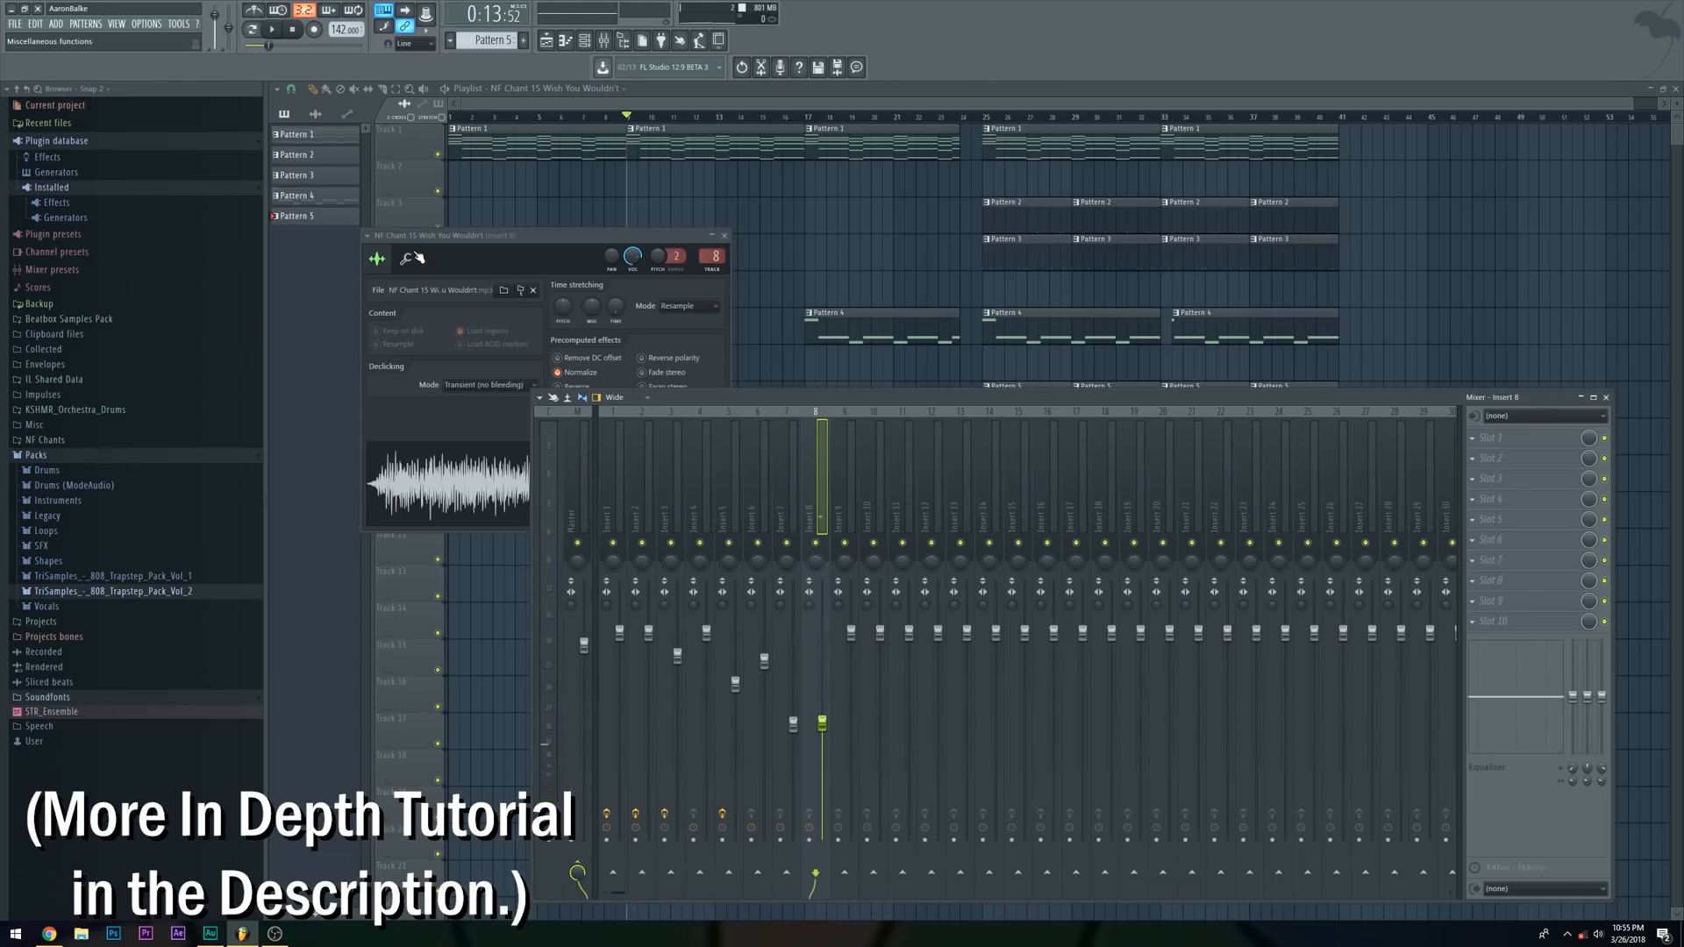
Open the NF Chant 15 sample in Edison, detect its pitch regions to find its note, and close Edison
left_click(419, 258)
right_click(485, 491)
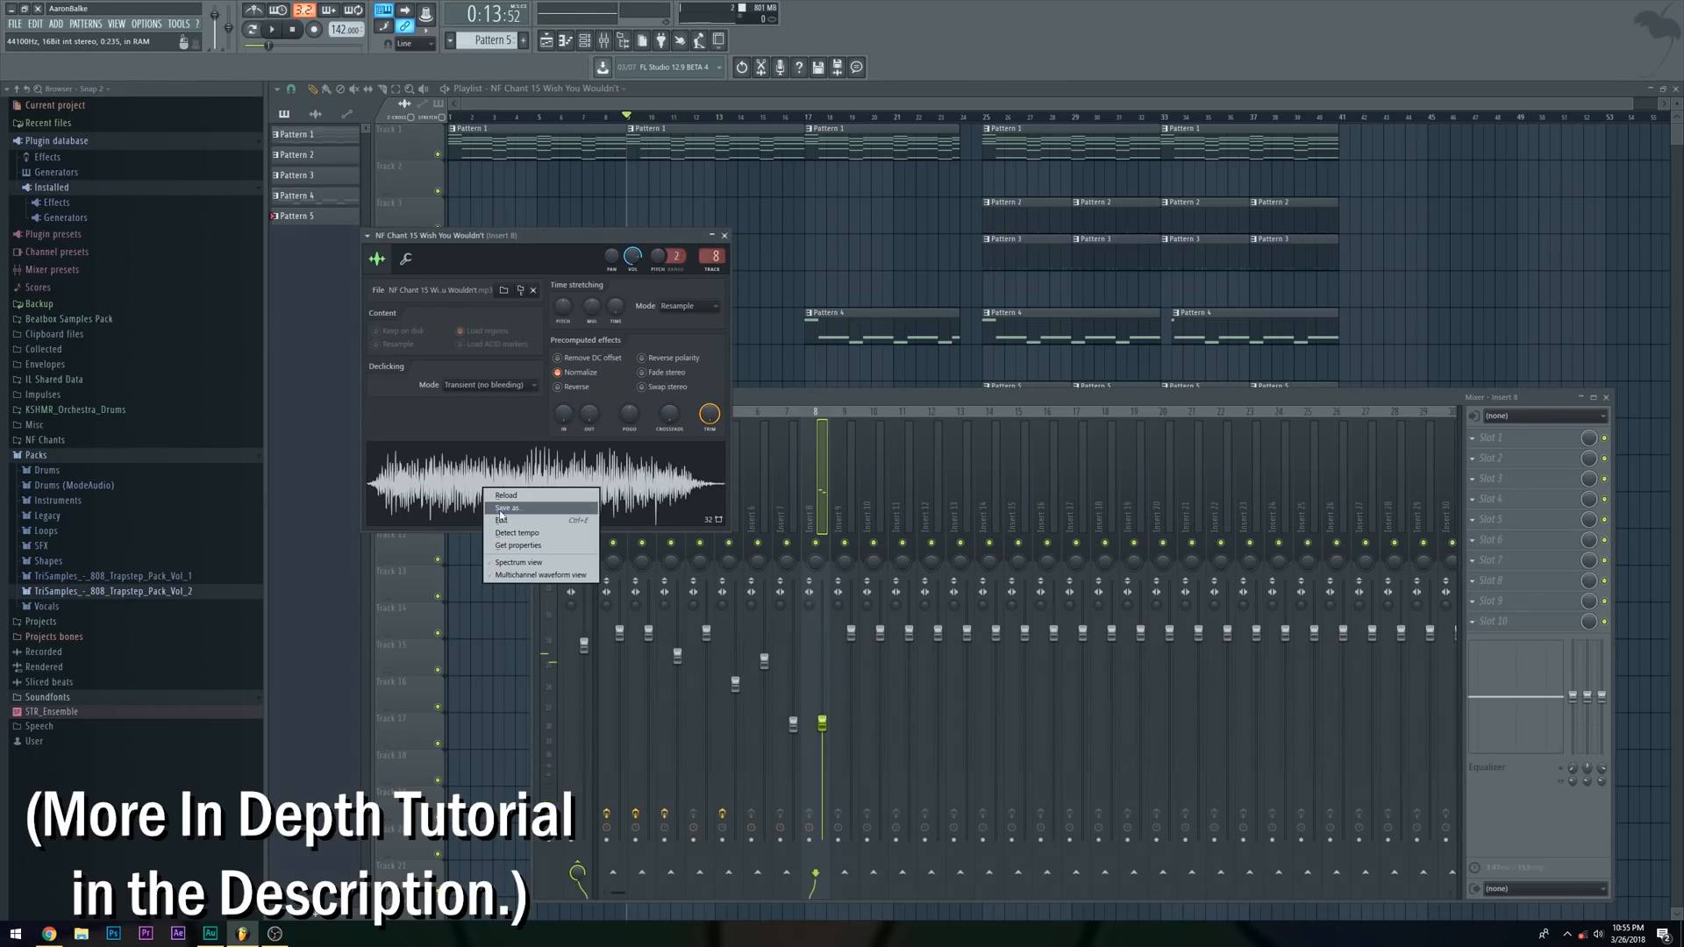
left_click(520, 525)
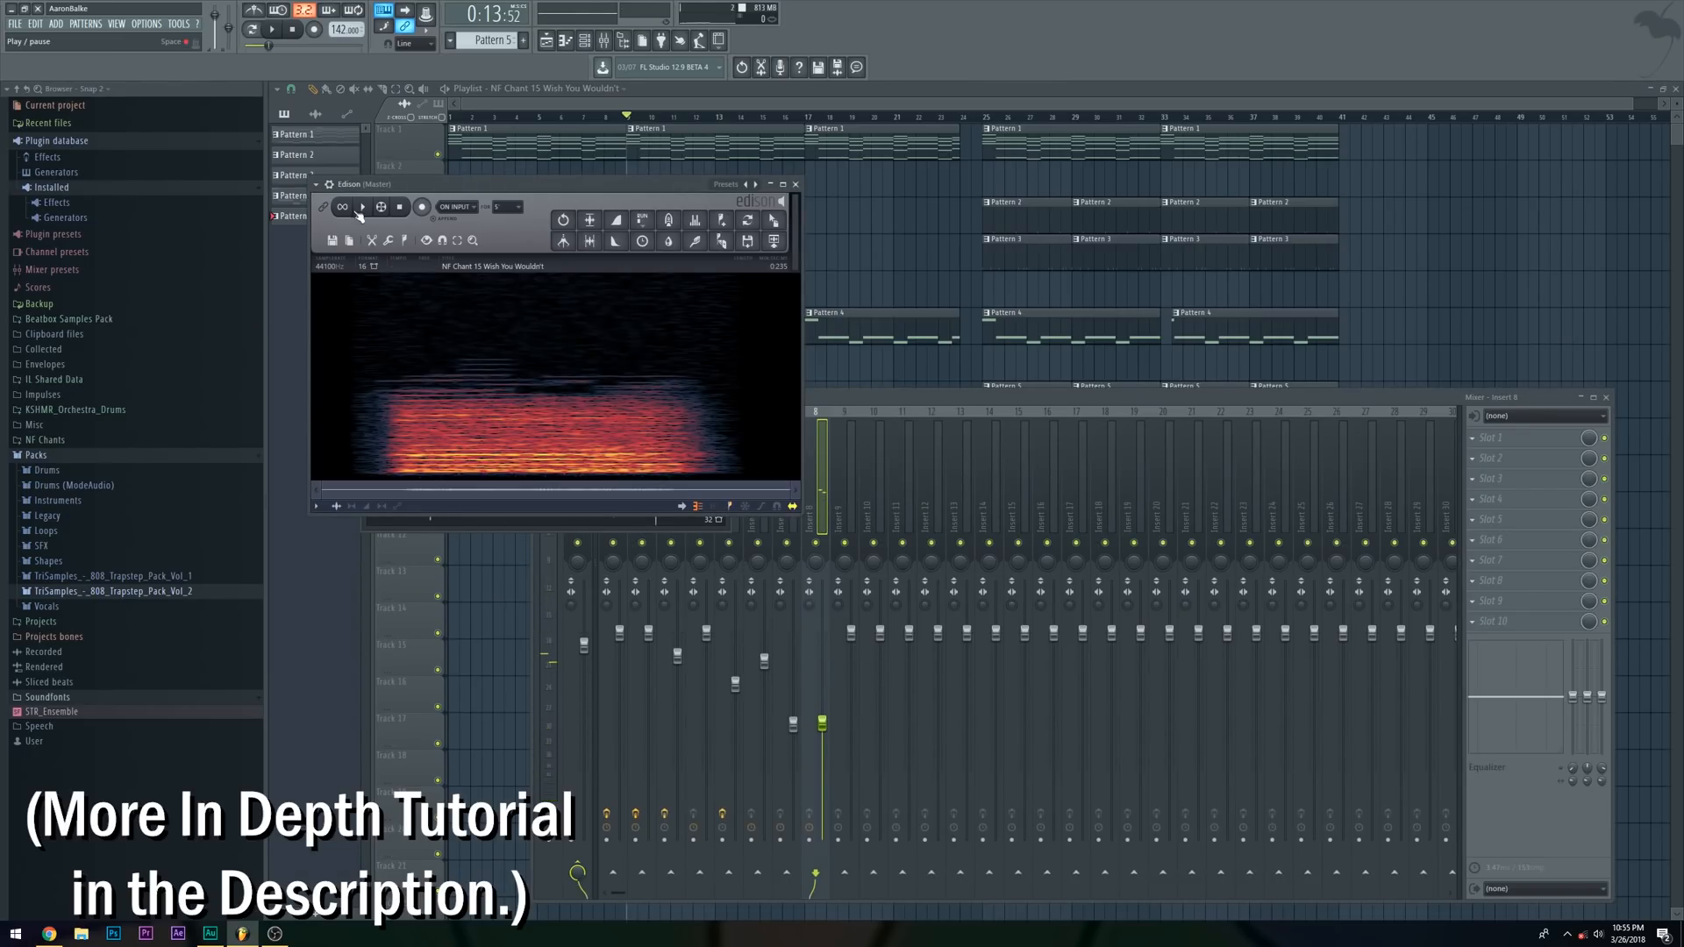
left_click(404, 242)
left_click(443, 426)
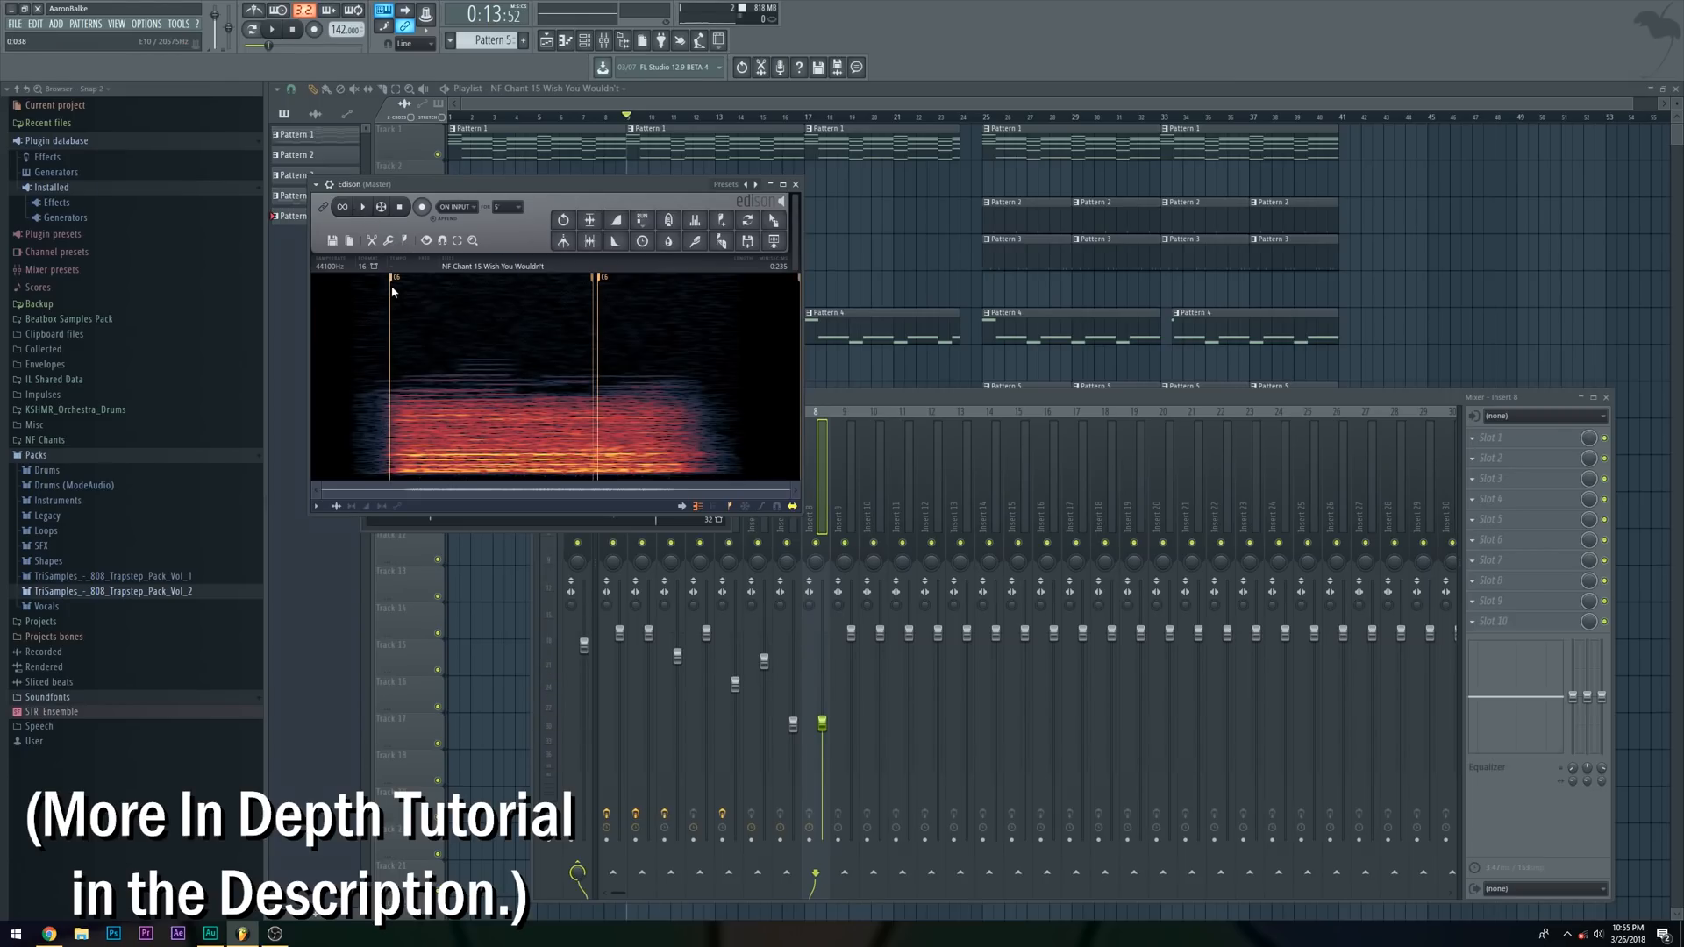
left_click(795, 184)
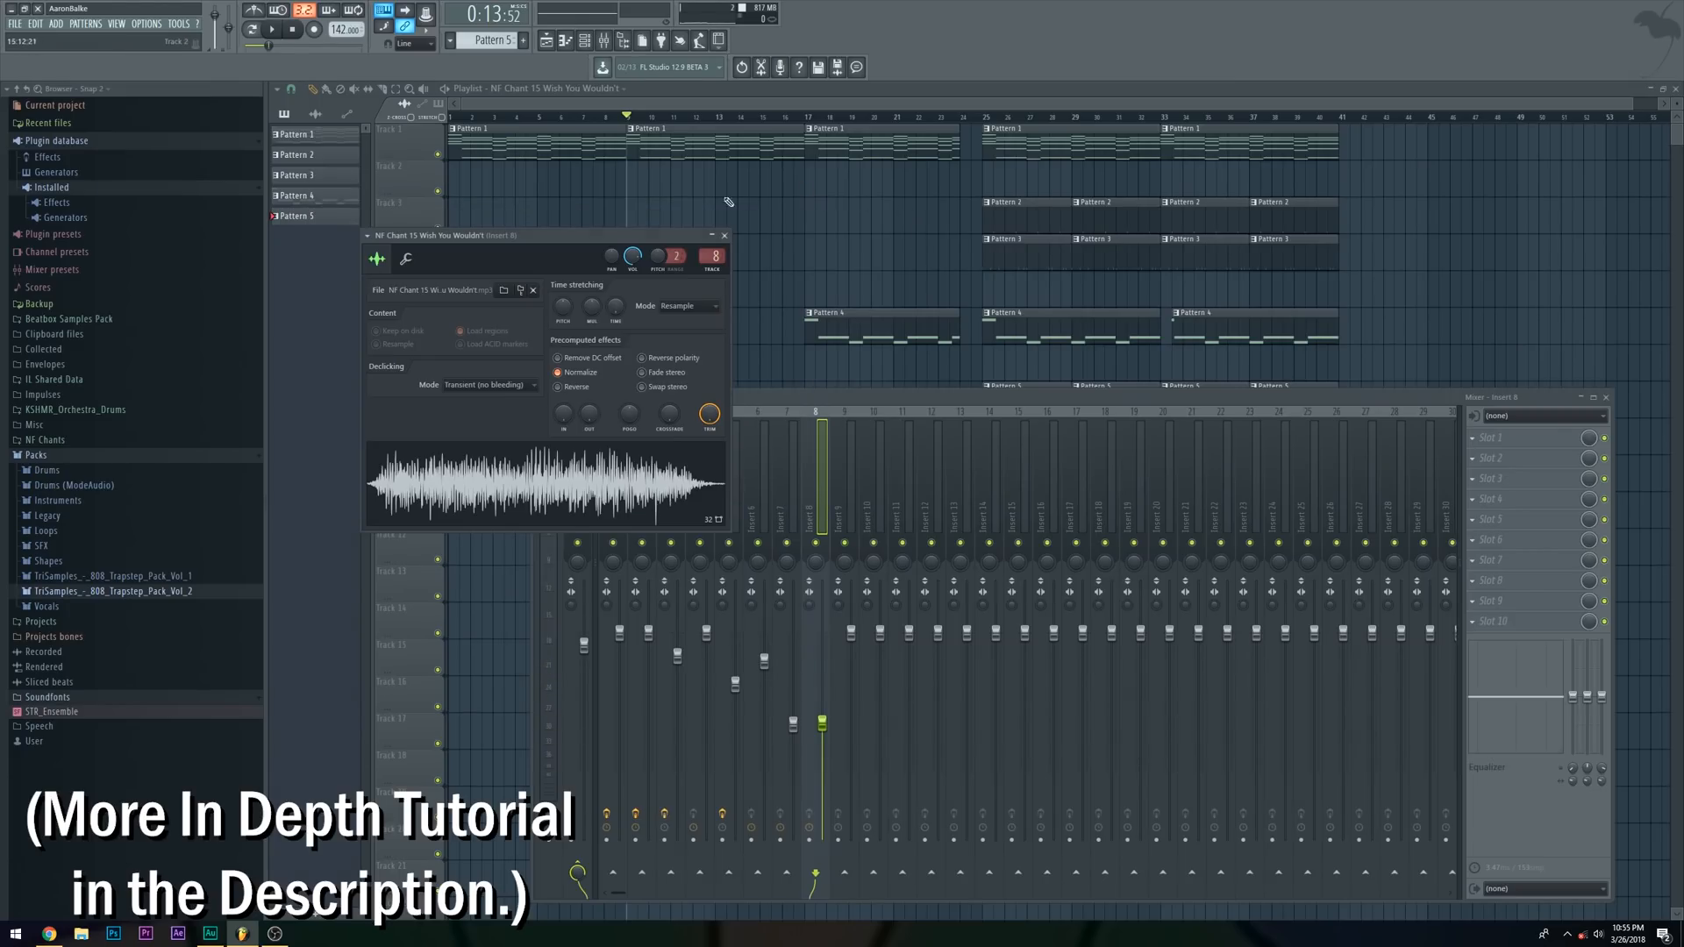
Add Fruity Reeverb 2 to the chant's mixer Insert 8 and adjust the reverb's size
left_click(403, 260)
left_click(837, 409)
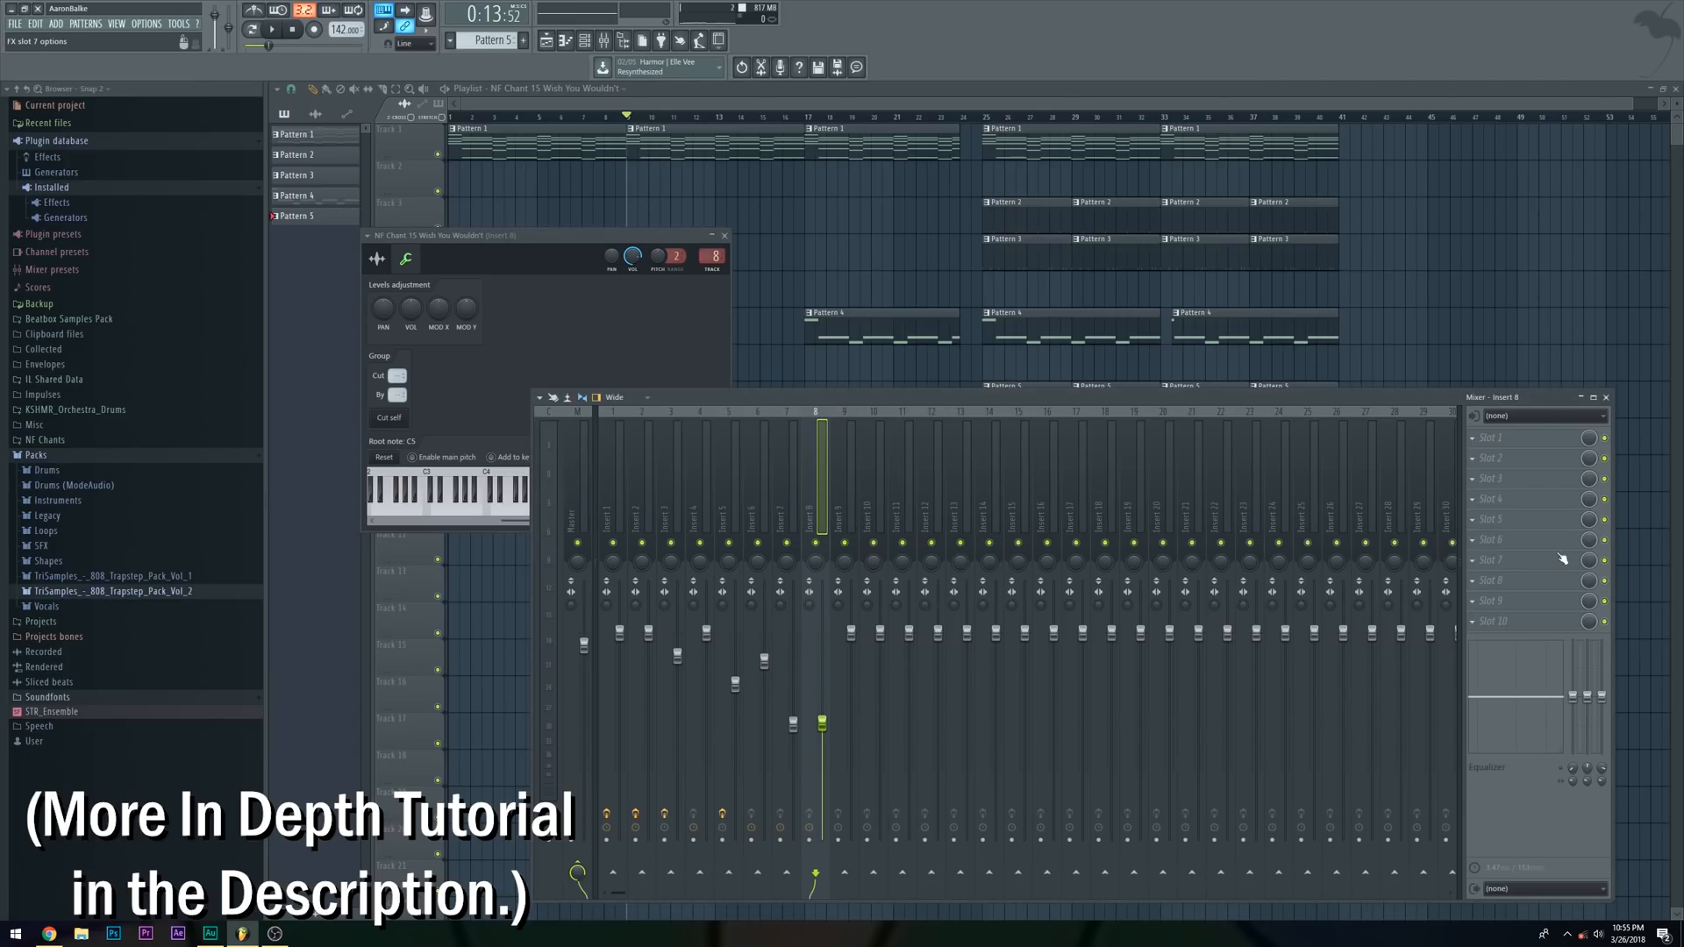
left_click(1509, 524)
left_click(1389, 190)
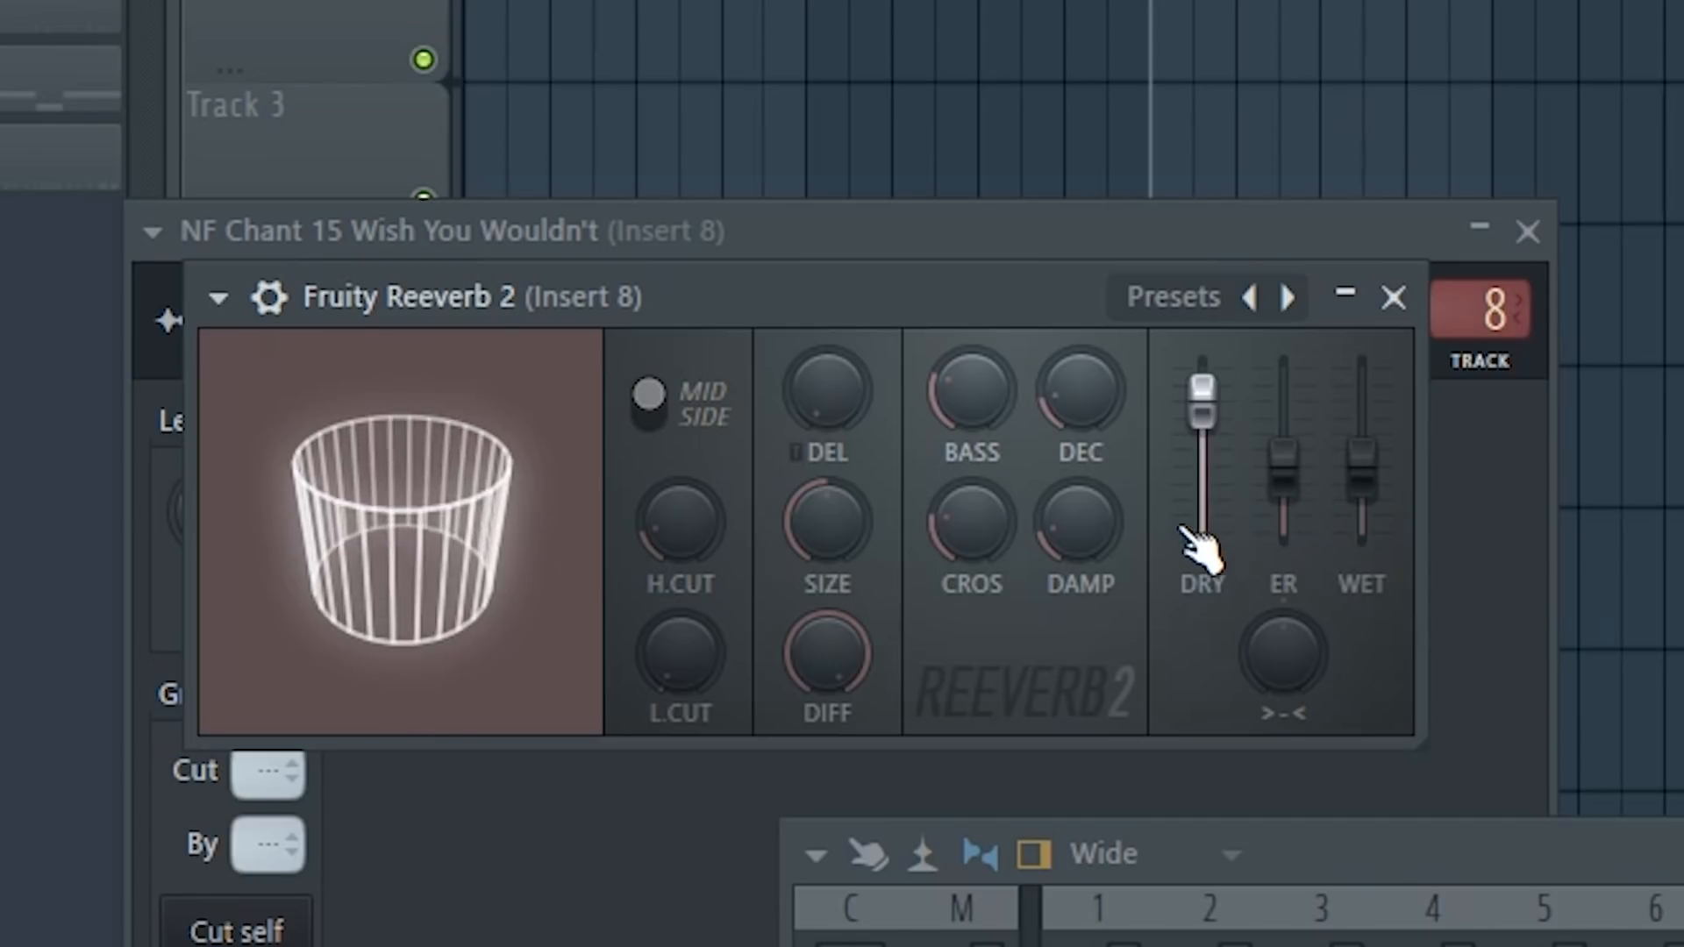
left_click_drag(827, 522, 827, 491)
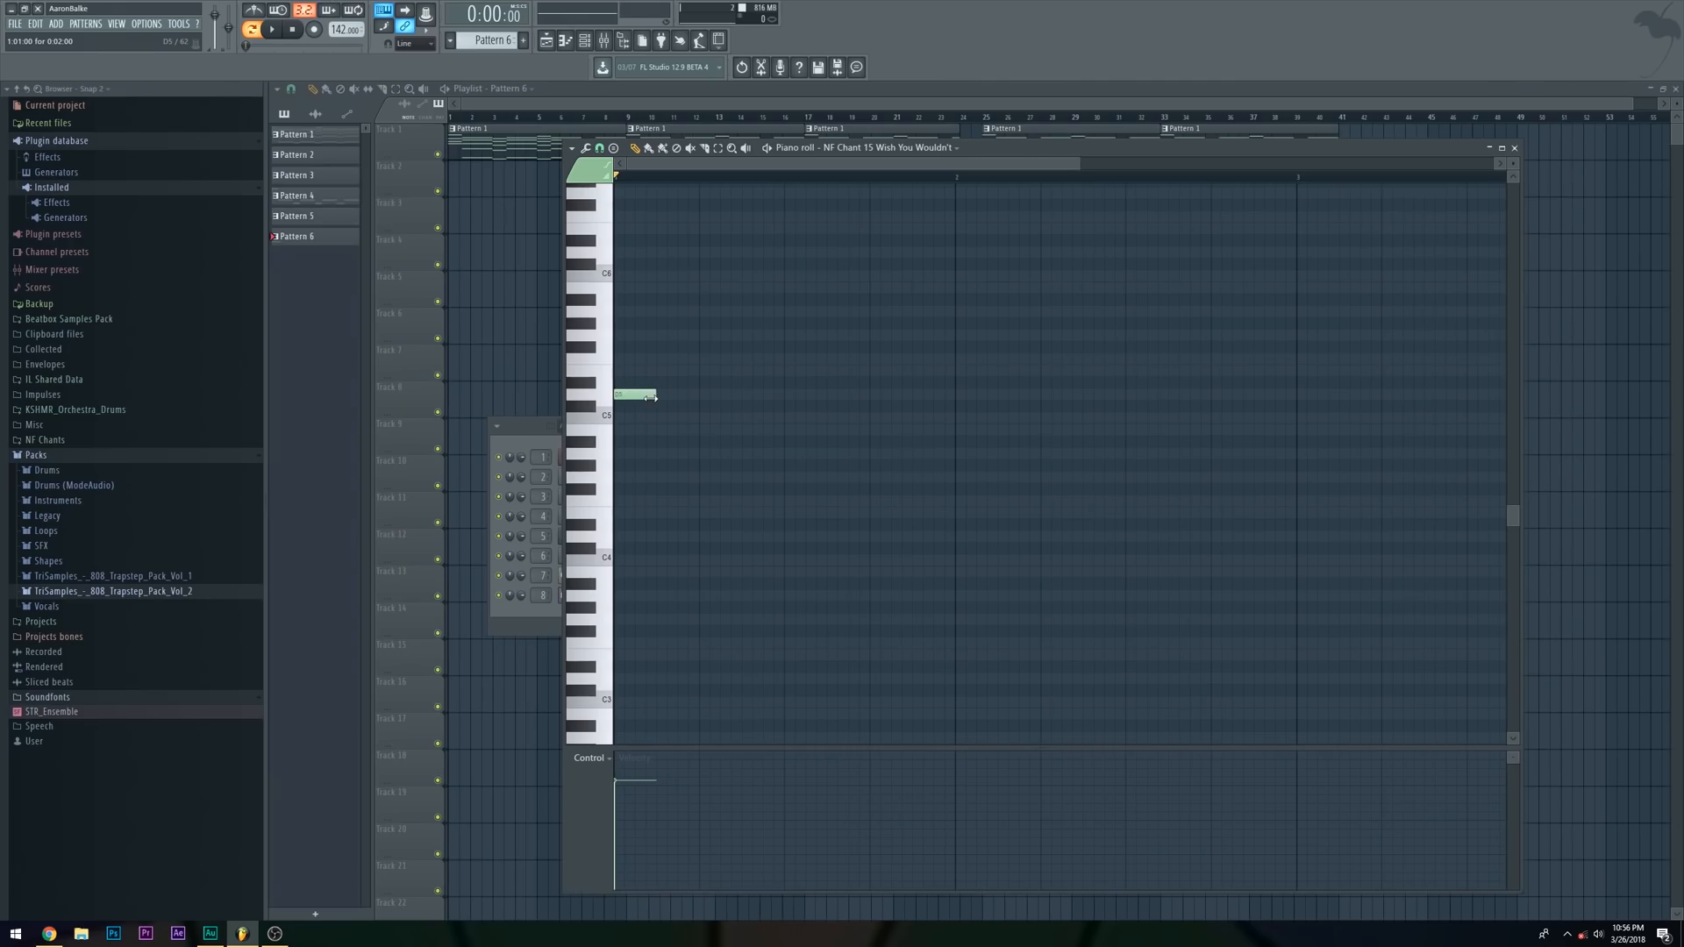
Fill bar 1 of the NF Chant 15 piano roll in Pattern 6 with eight consecutive D5 notes, each two steps long
left_click(600, 148)
left_click(598, 338)
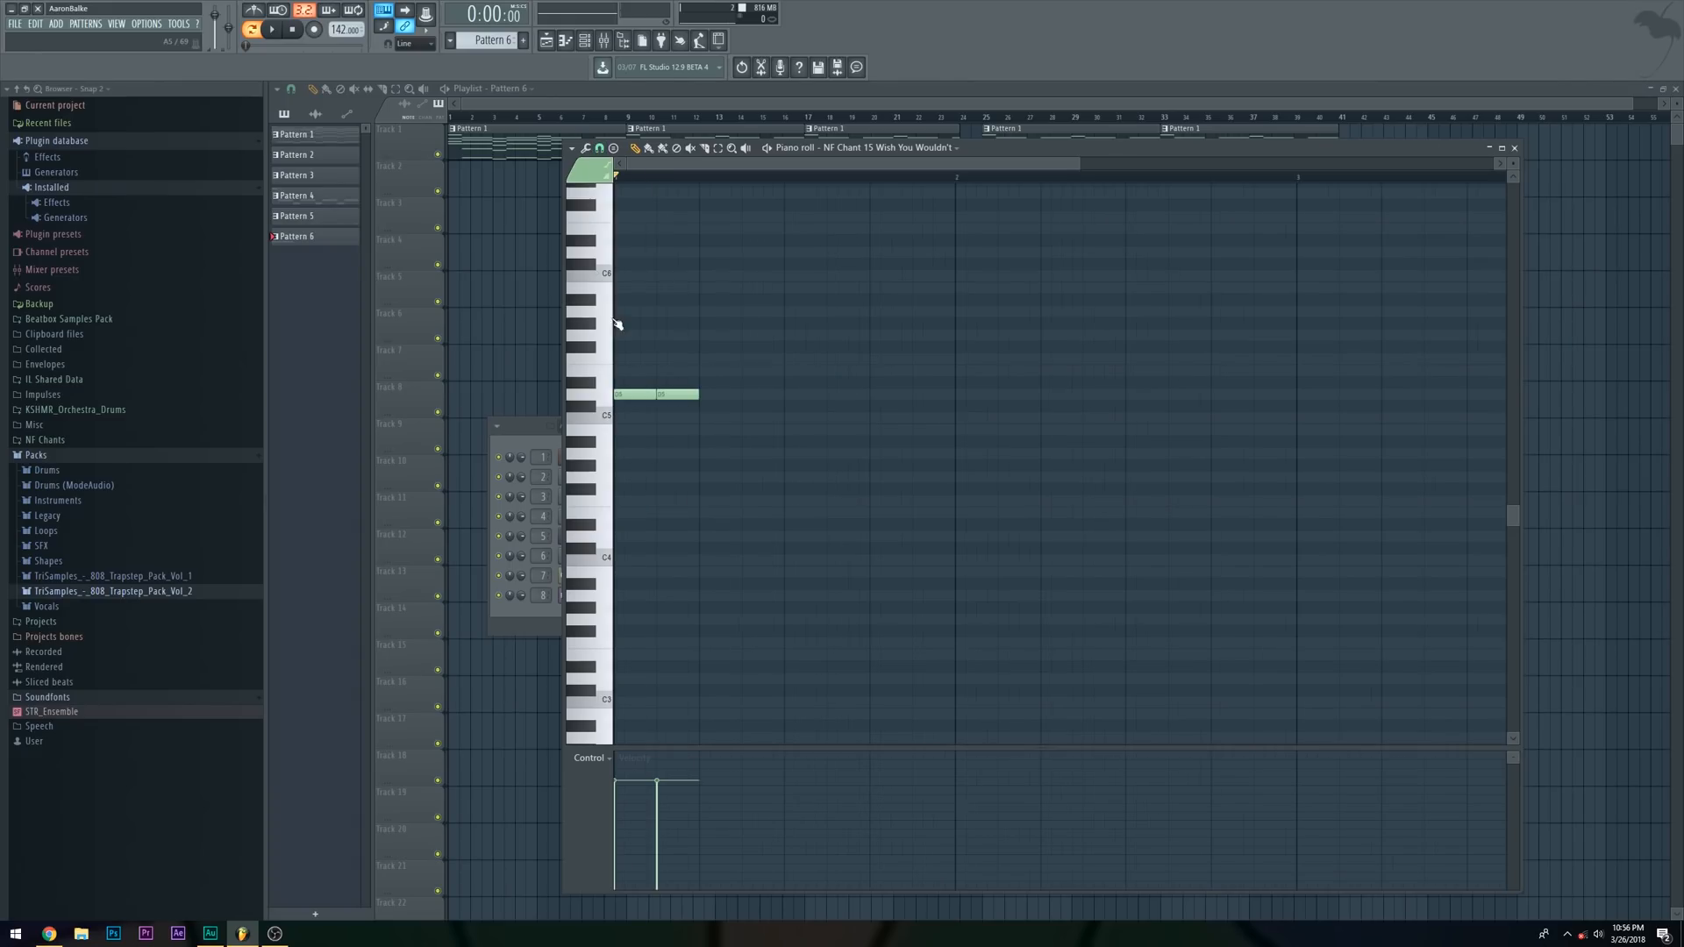
left_click(717, 395)
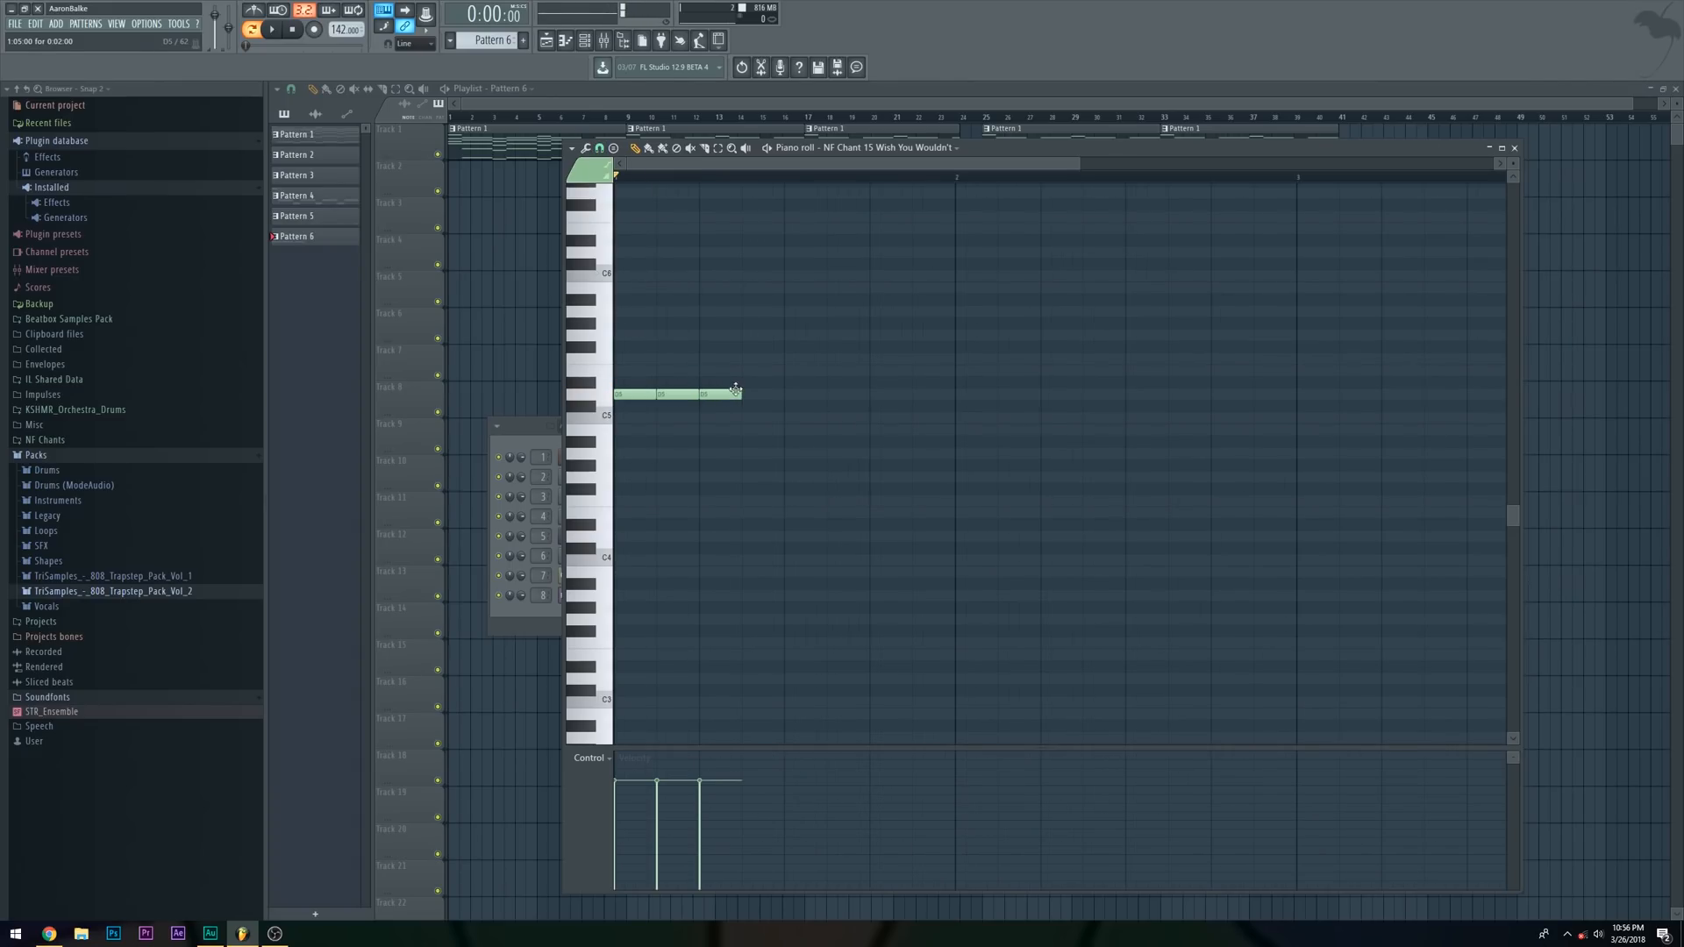
left_click(796, 394)
left_click(888, 395)
left_click(964, 395)
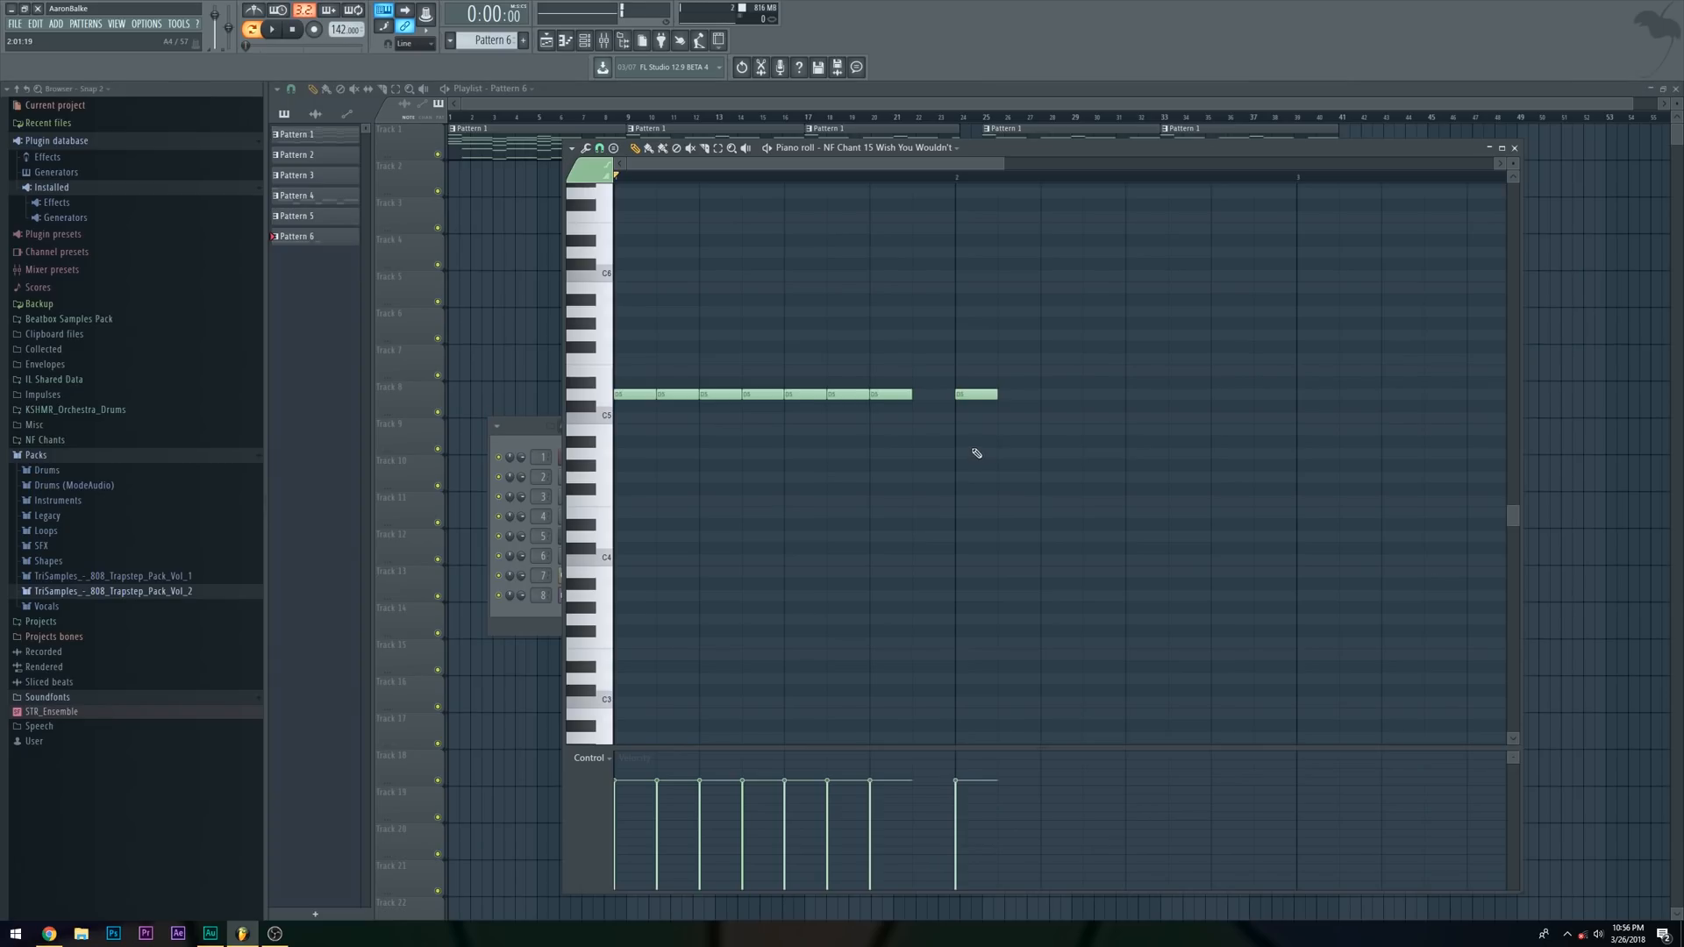
left_click(928, 395)
right_click(973, 394)
Shape the velocities of the eight chant notes into a gradual descending fade and audition the pattern
mouse_move(933, 895)
left_mouse_down()
mouse_move(614, 769)
mouse_move(788, 890)
left_mouse_up()
key("space")
key("space")
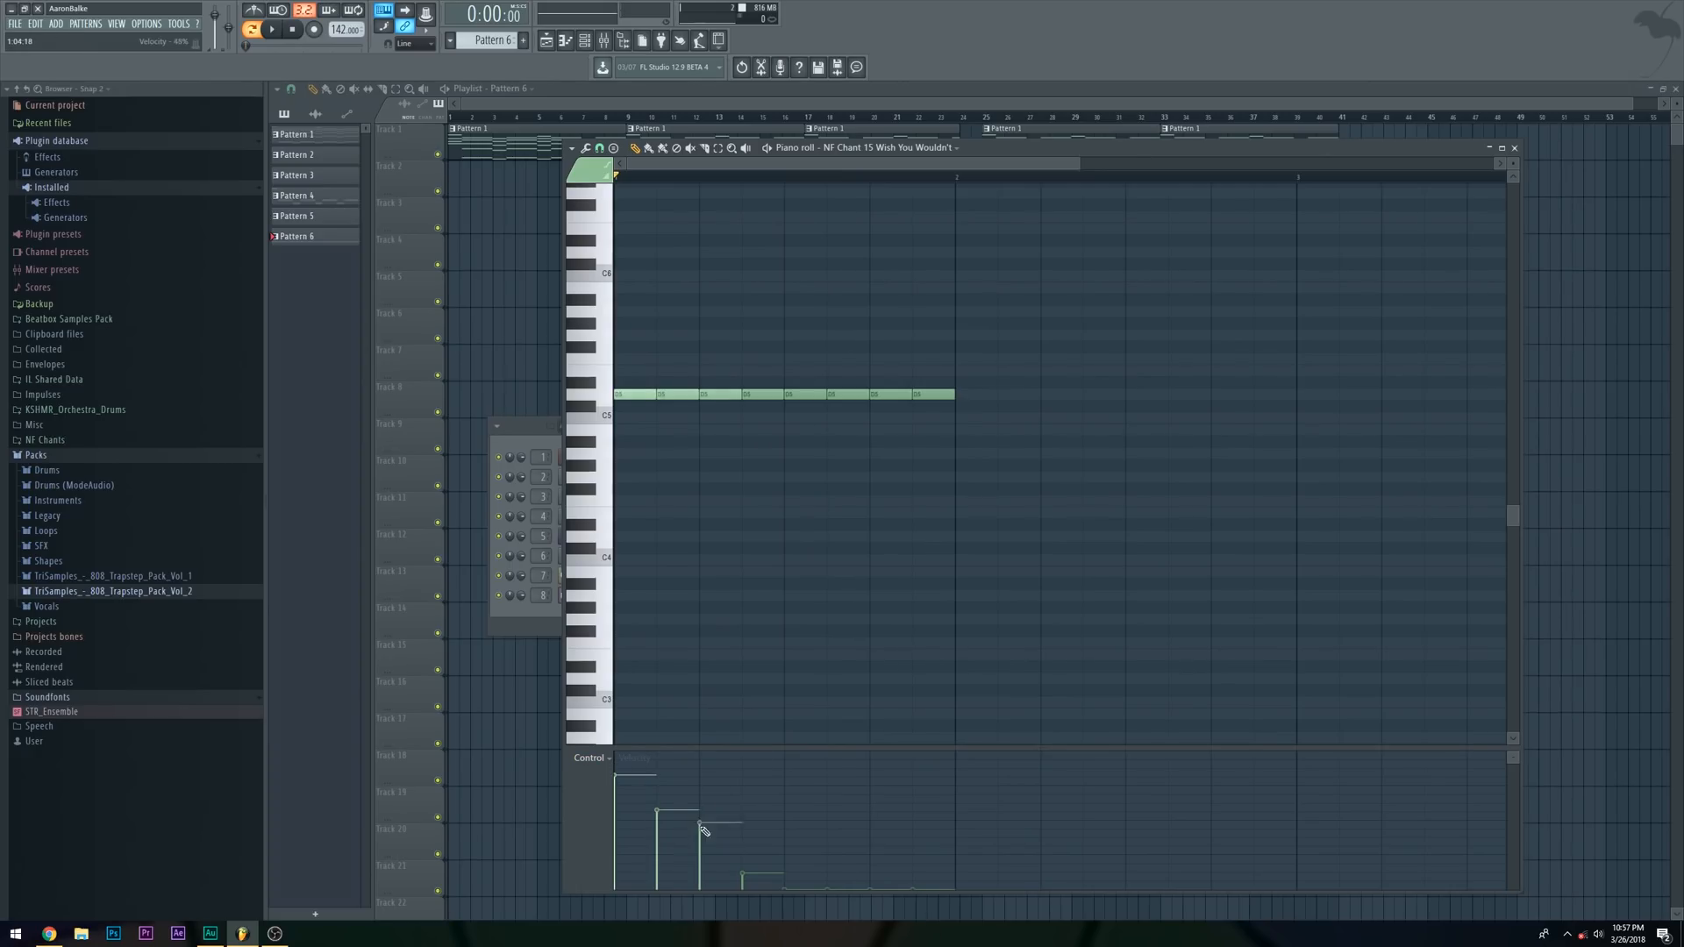
left_click_drag(704, 830, 964, 899)
key("space")
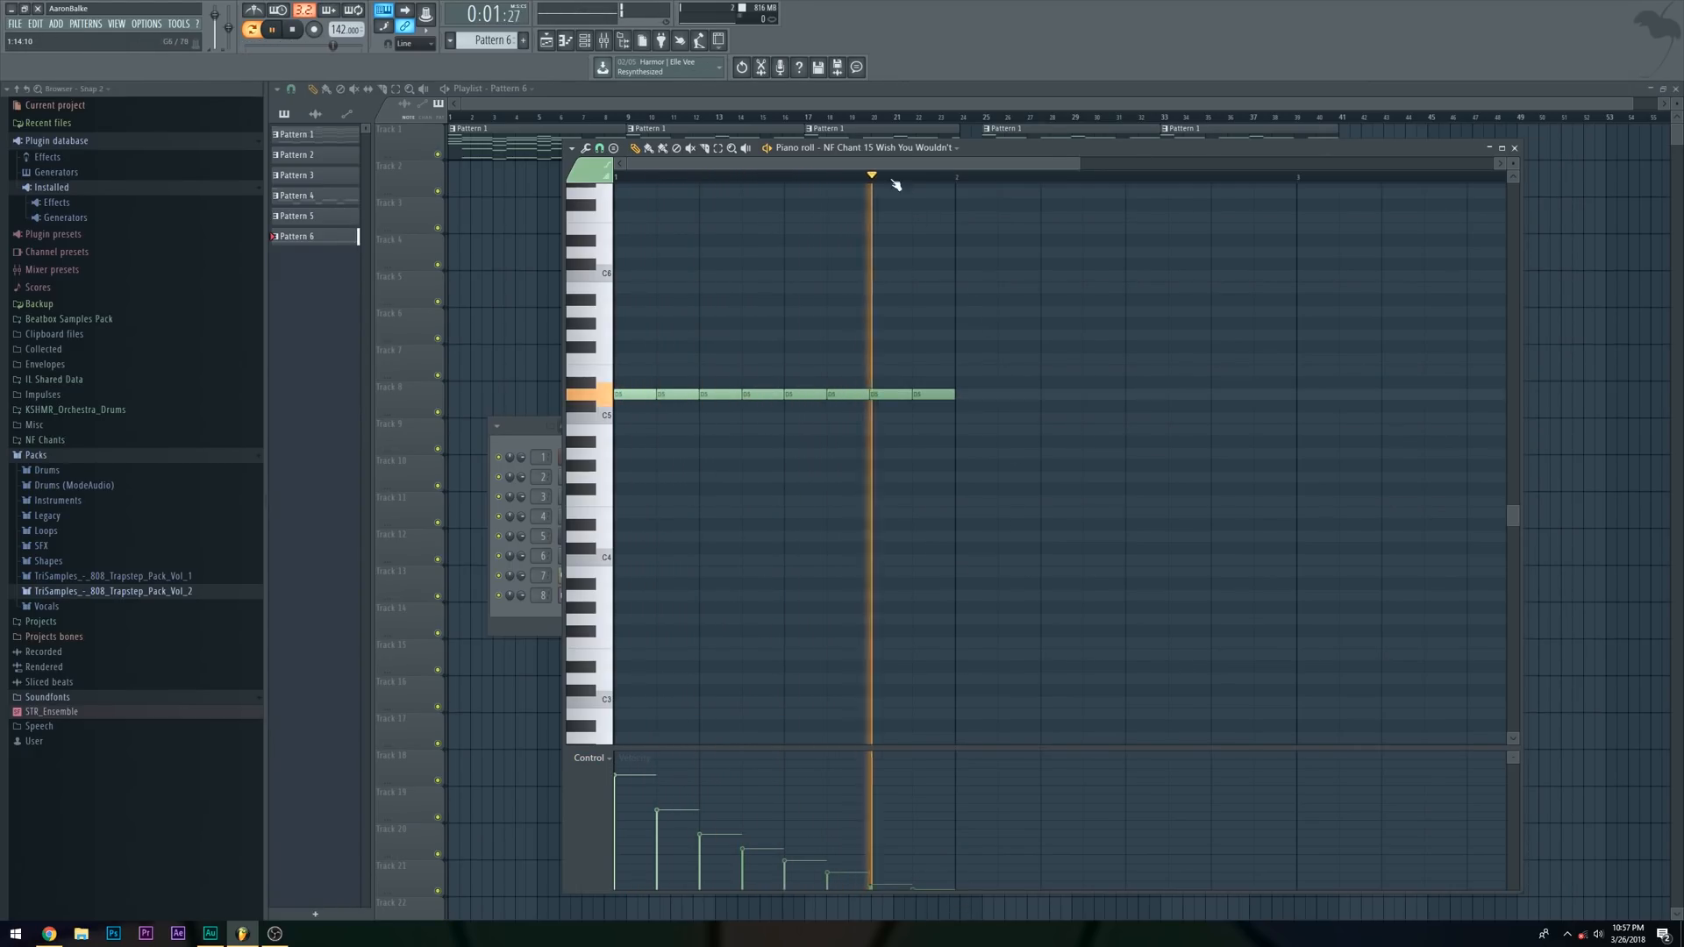
key("space")
Place Pattern 6 clips on playlist Track 12 every four bars from bar 11 to bar 39, playing the song from bar 9
left_click(512, 327)
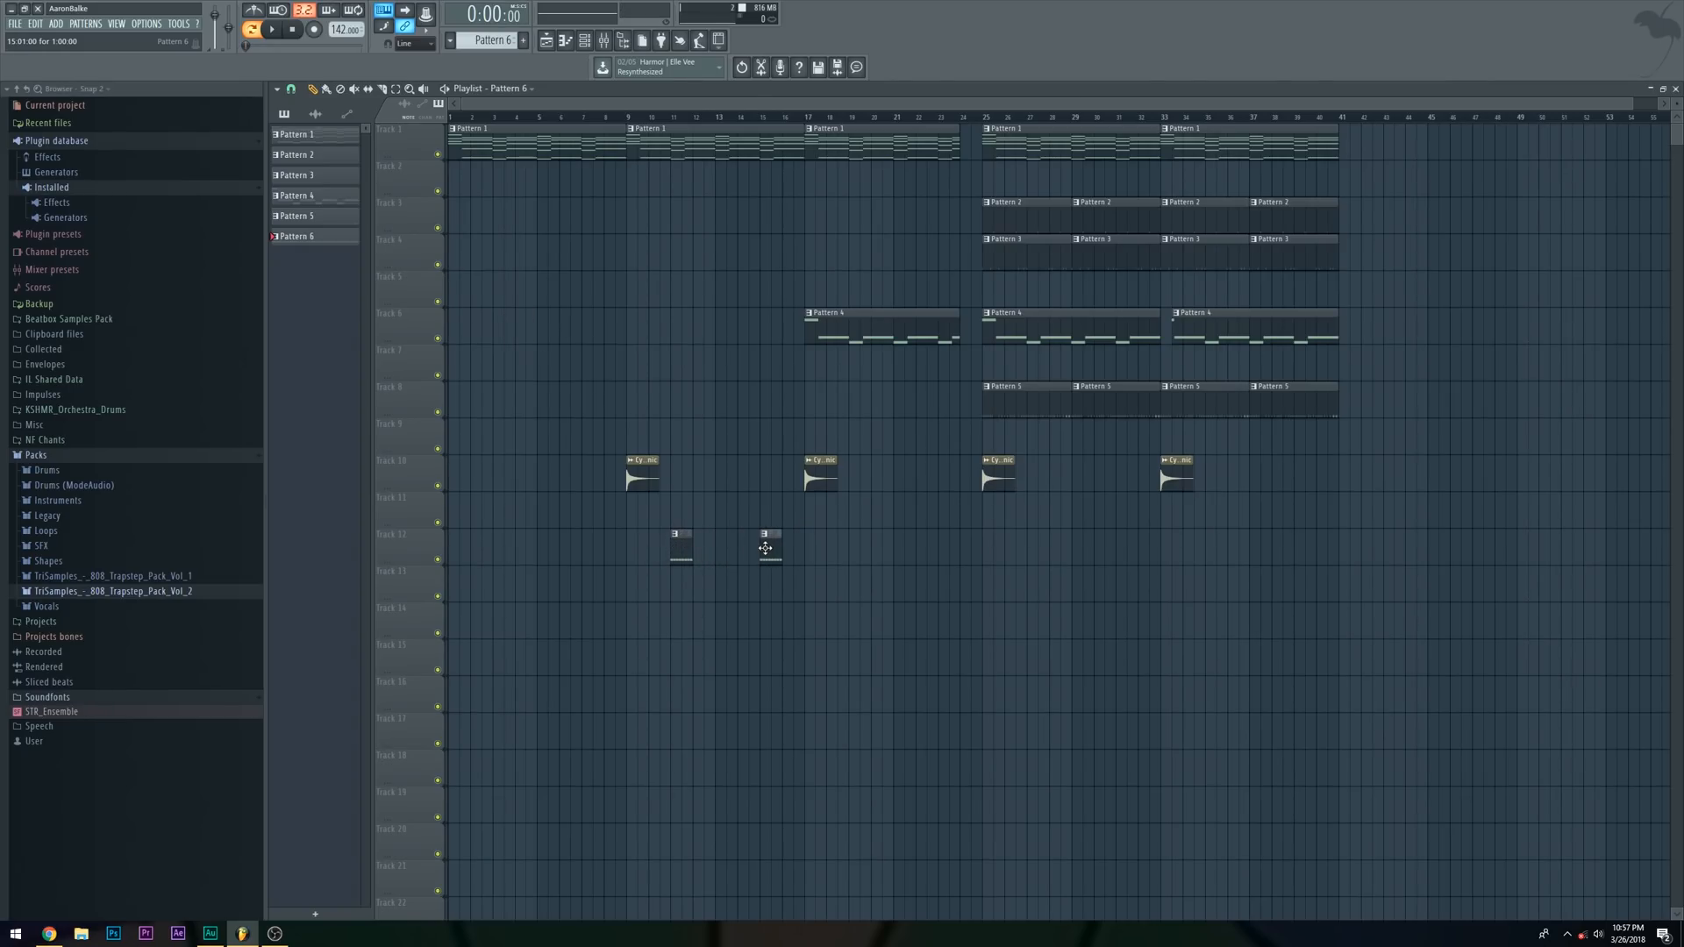
left_click(632, 119)
key("space")
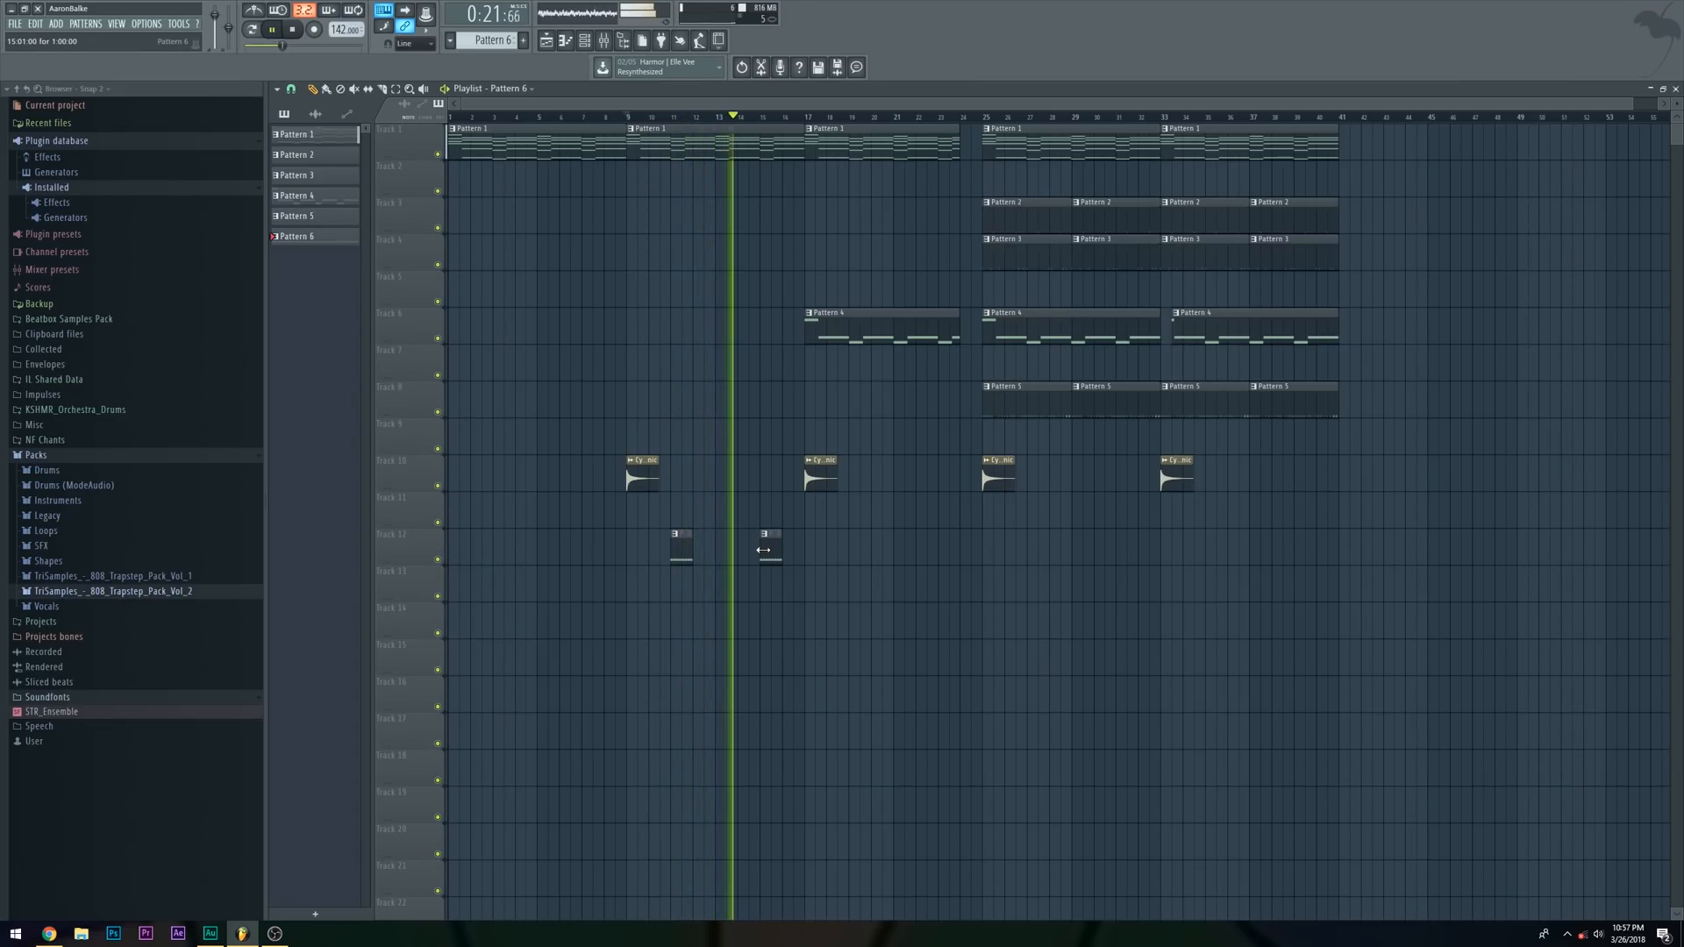
left_click_drag(803, 549, 945, 557)
left_click(1033, 556)
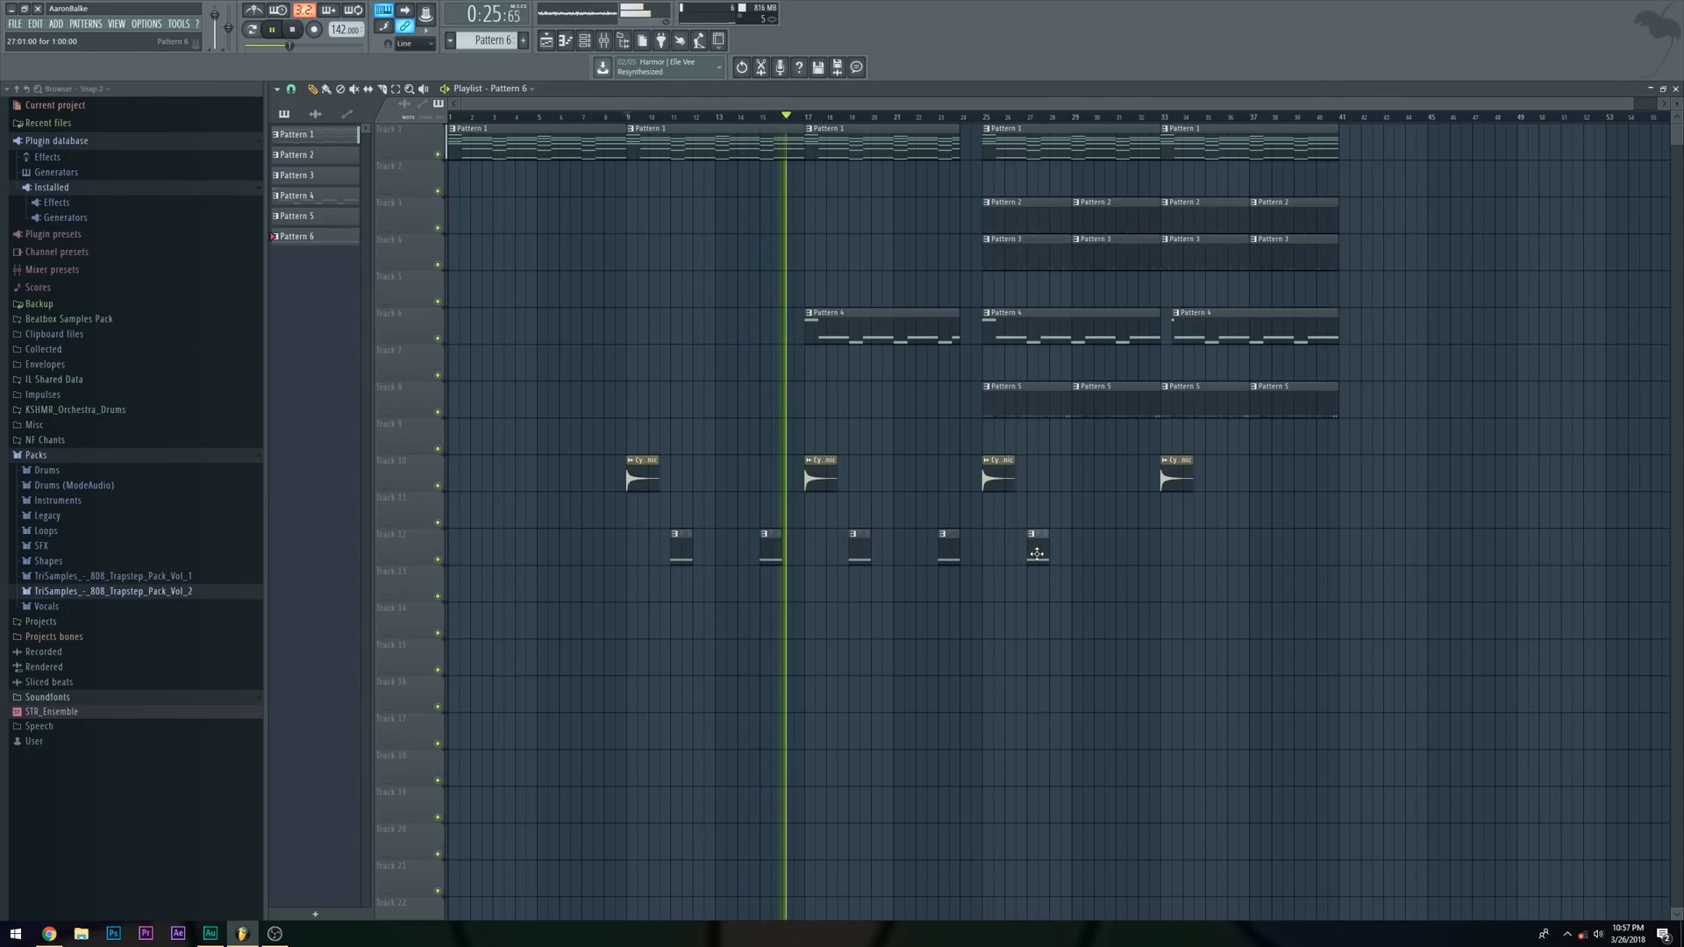
left_click_drag(1069, 550, 1106, 550)
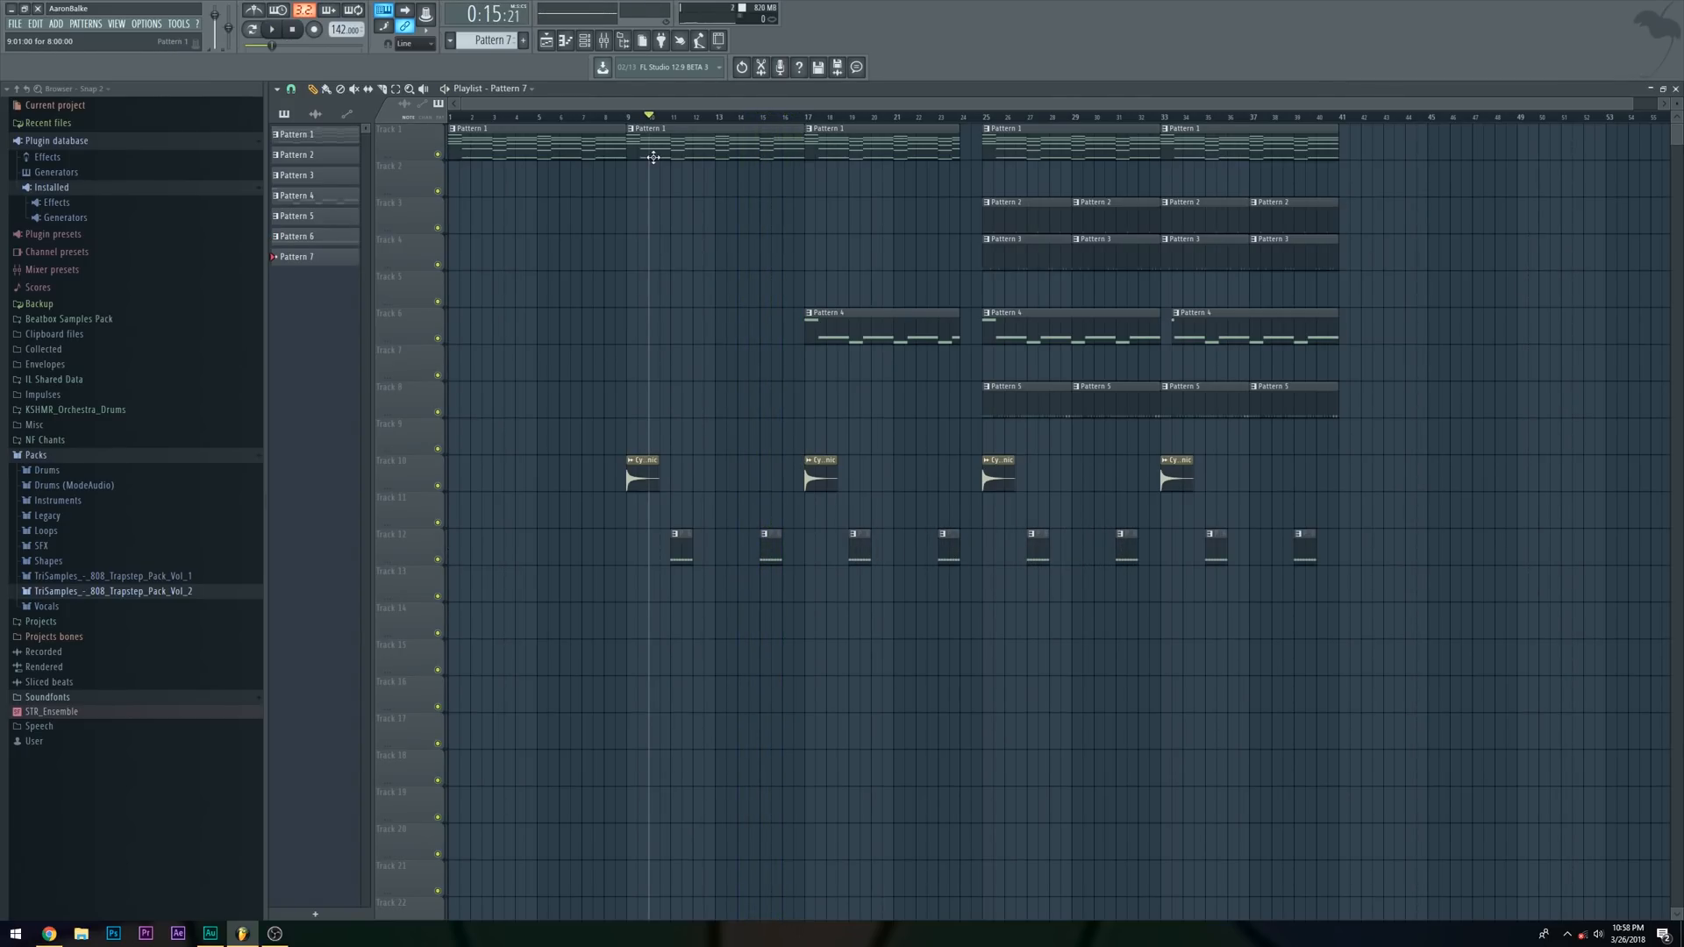
Open the Stage Grand chords of Pattern 1 in the piano roll and examine the chord changes across the bars
double_click(693, 144)
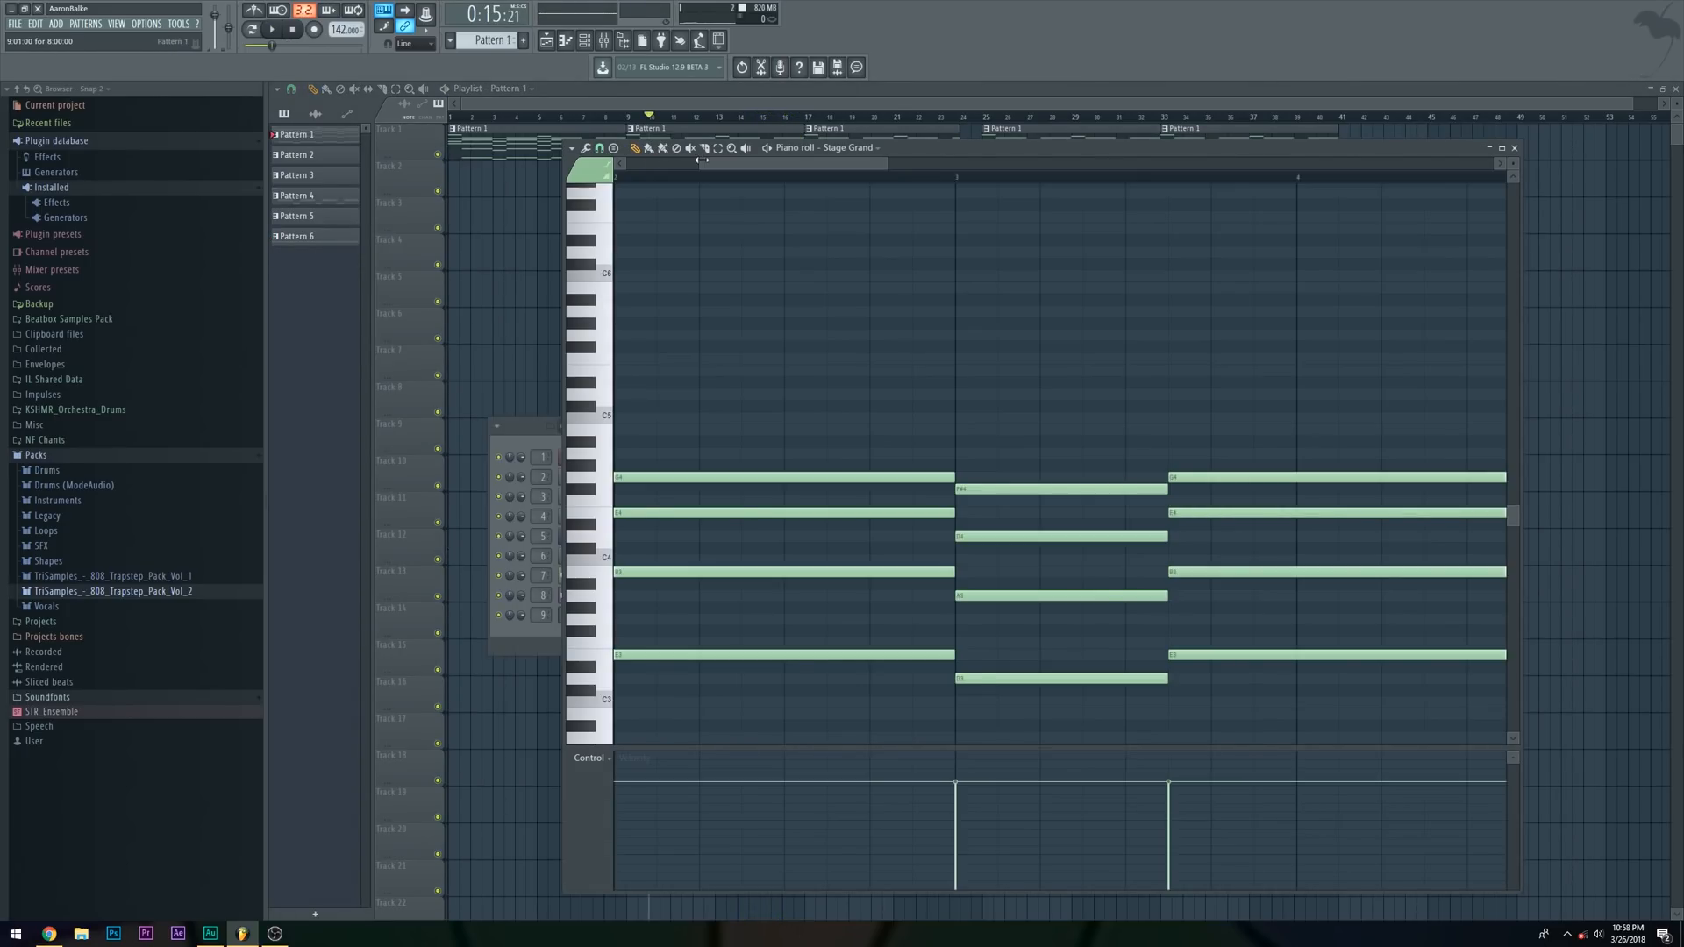
left_click_drag(699, 164, 626, 164)
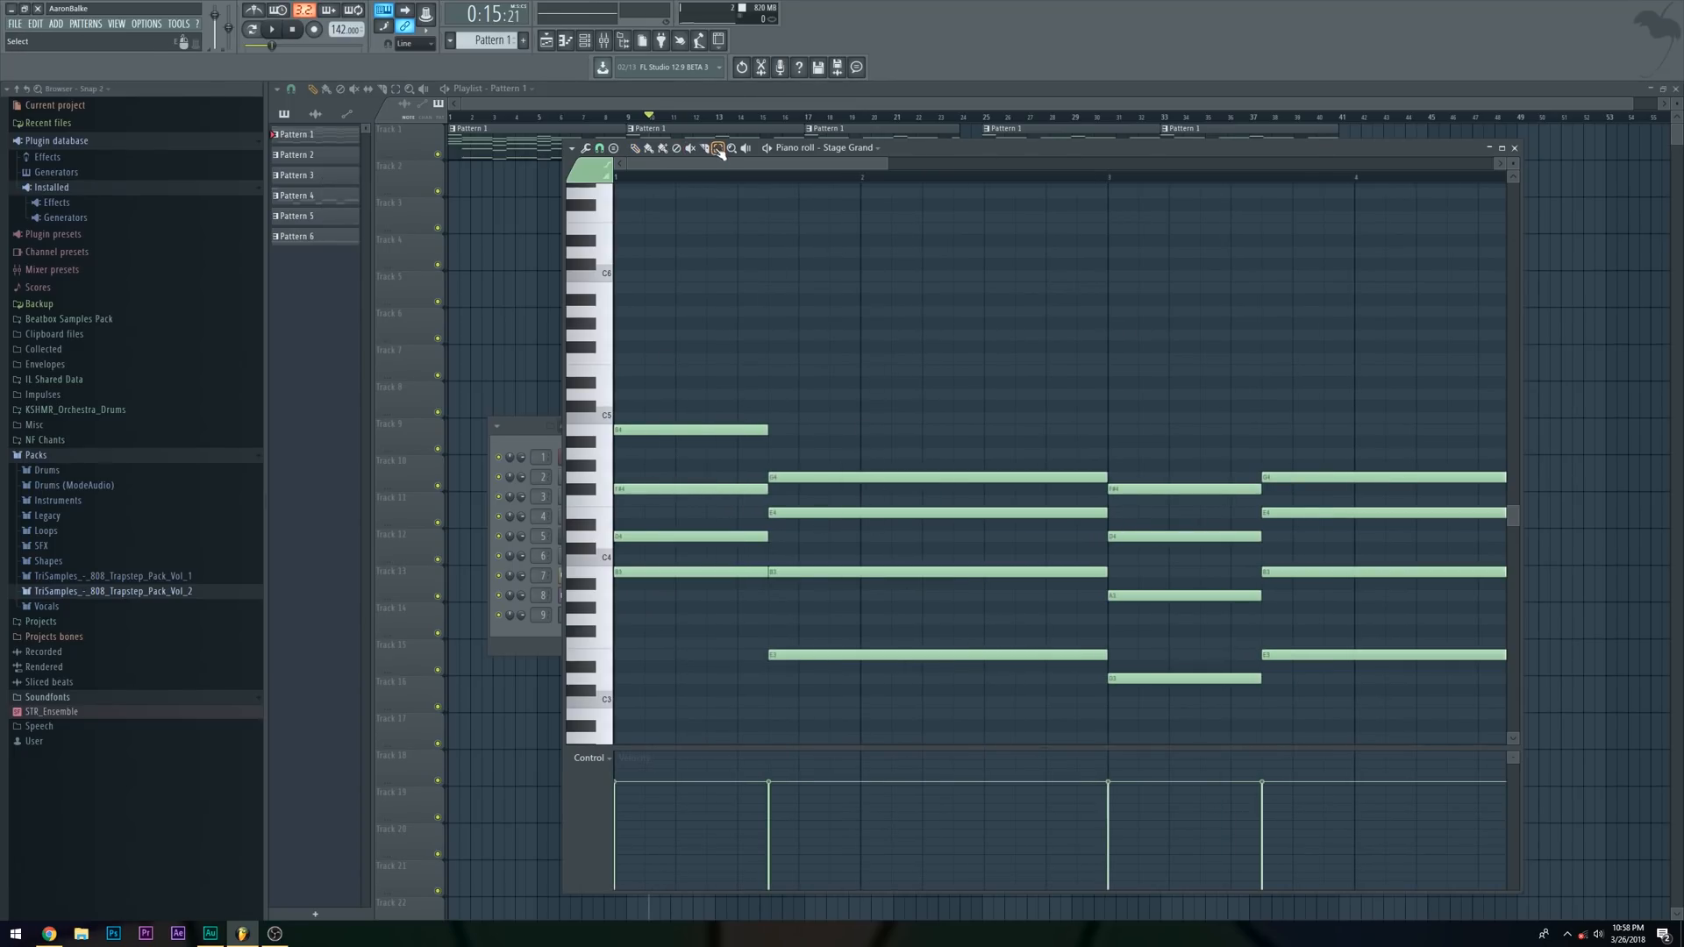
left_click_drag(862, 274, 862, 699)
left_click_drag(1355, 347, 1358, 715)
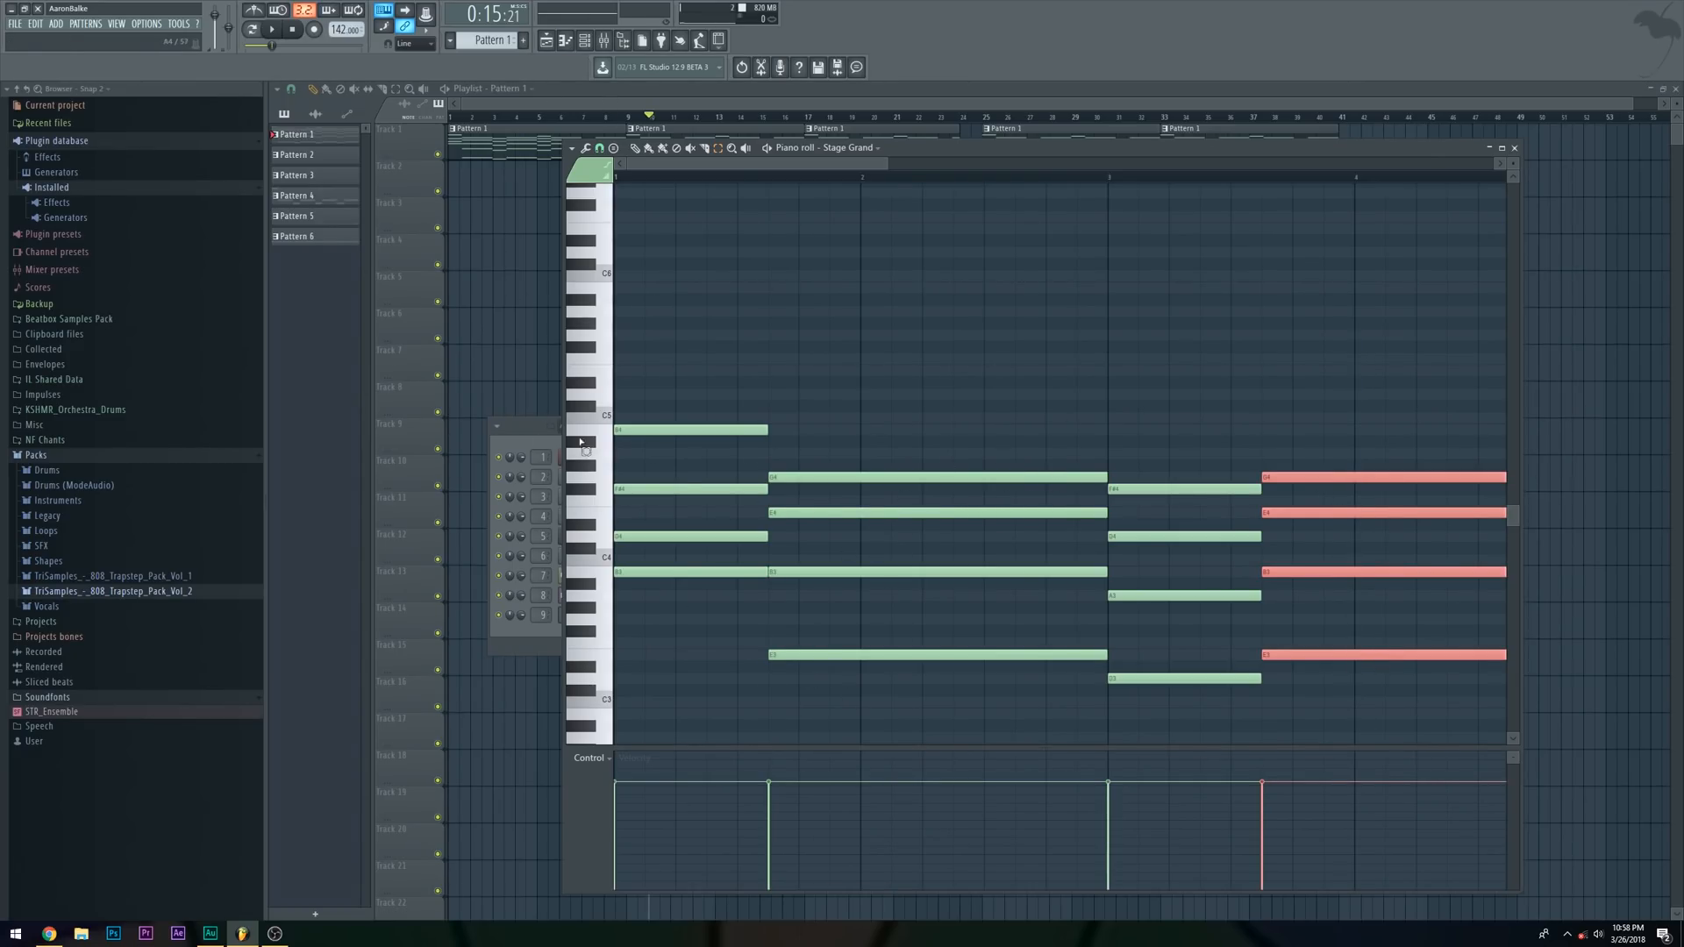
Create Pattern 7 and add one-bar E5 notes for the NF Chant 06 channel at bars 2 and 4
key("F6")
key("F4")
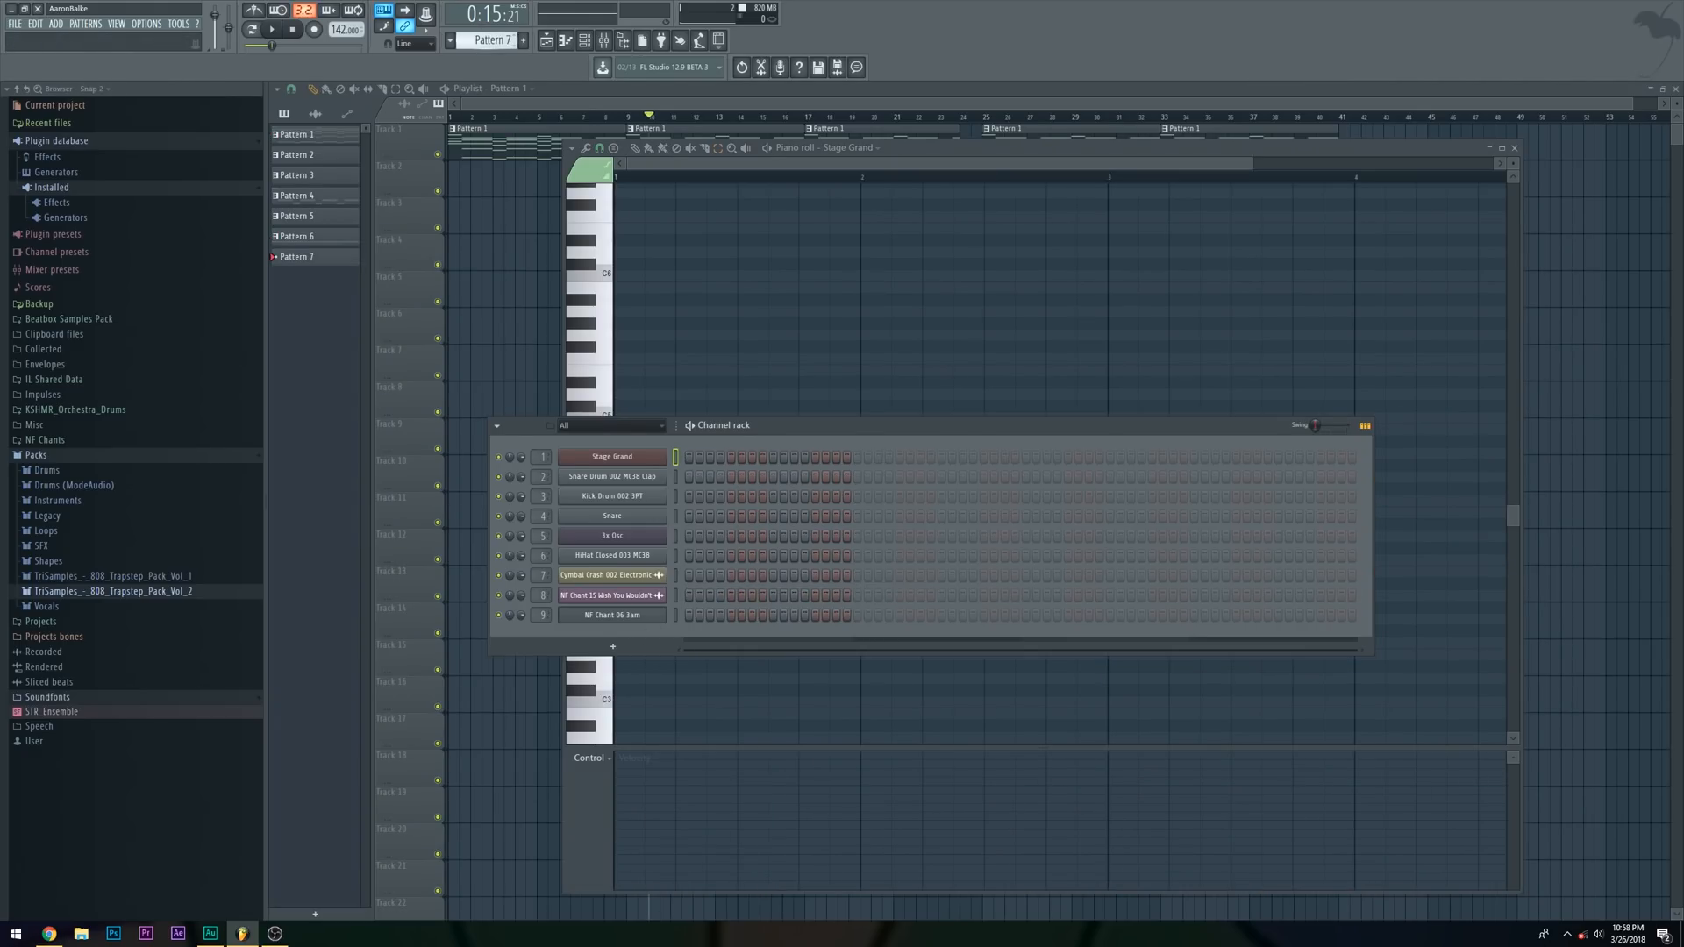
right_click(644, 614)
left_click(702, 614)
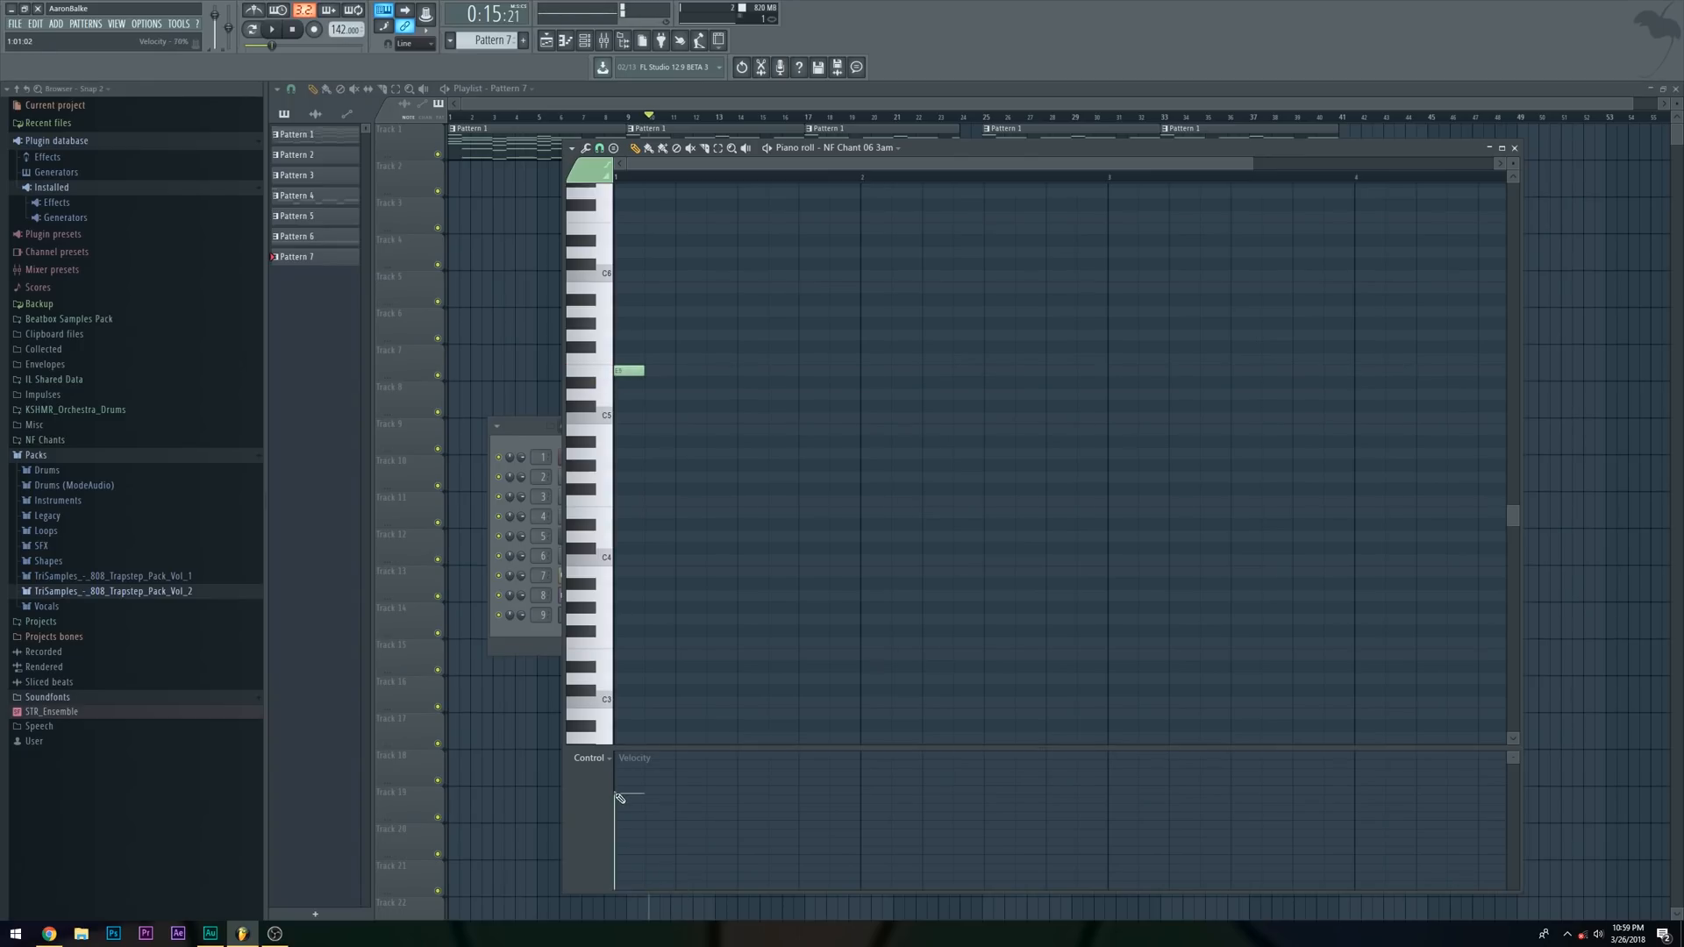
left_click_drag(640, 375, 860, 373)
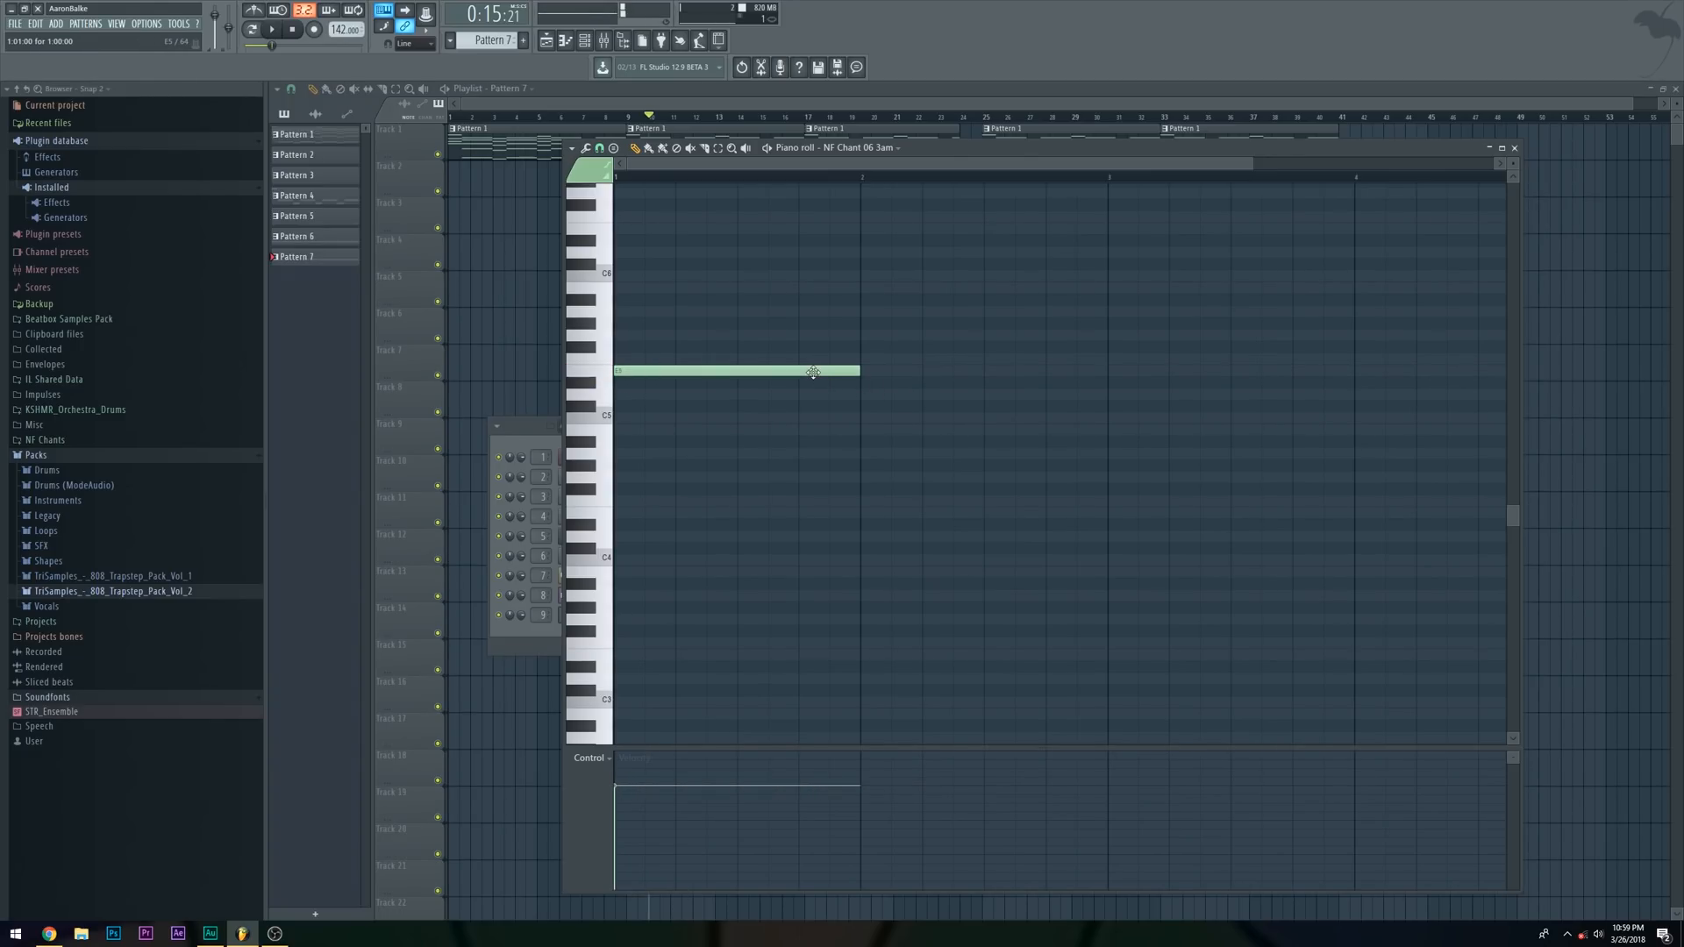
left_click_drag(725, 371, 974, 371)
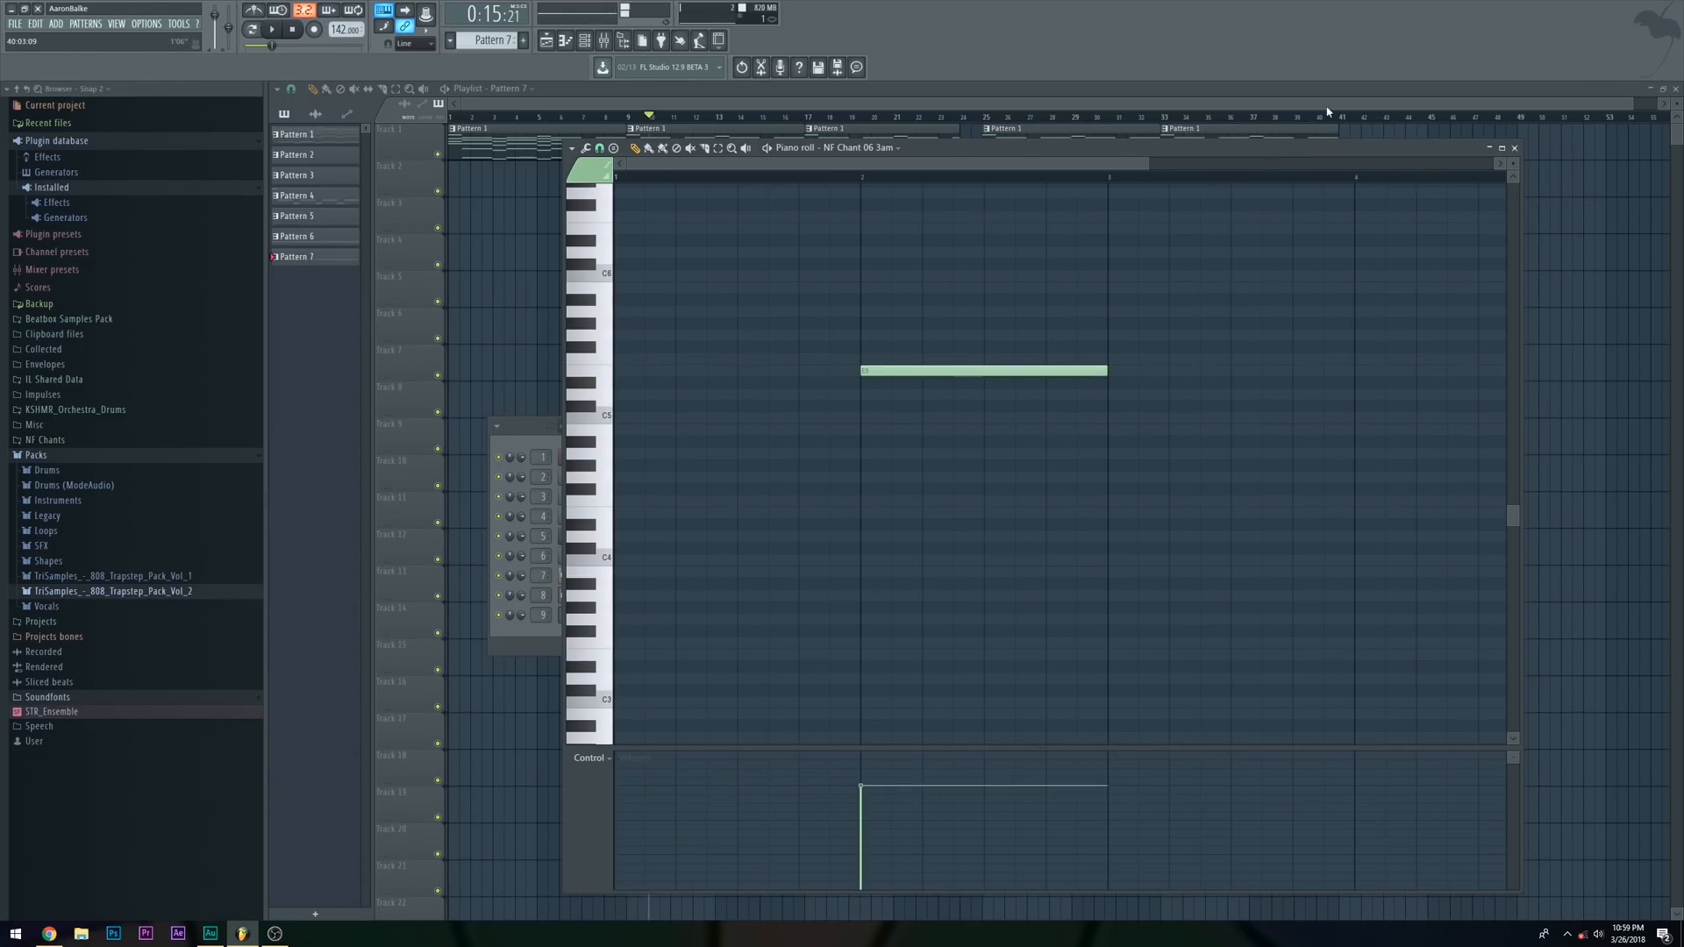
left_click_drag(1148, 165, 1371, 165)
left_click(1140, 369)
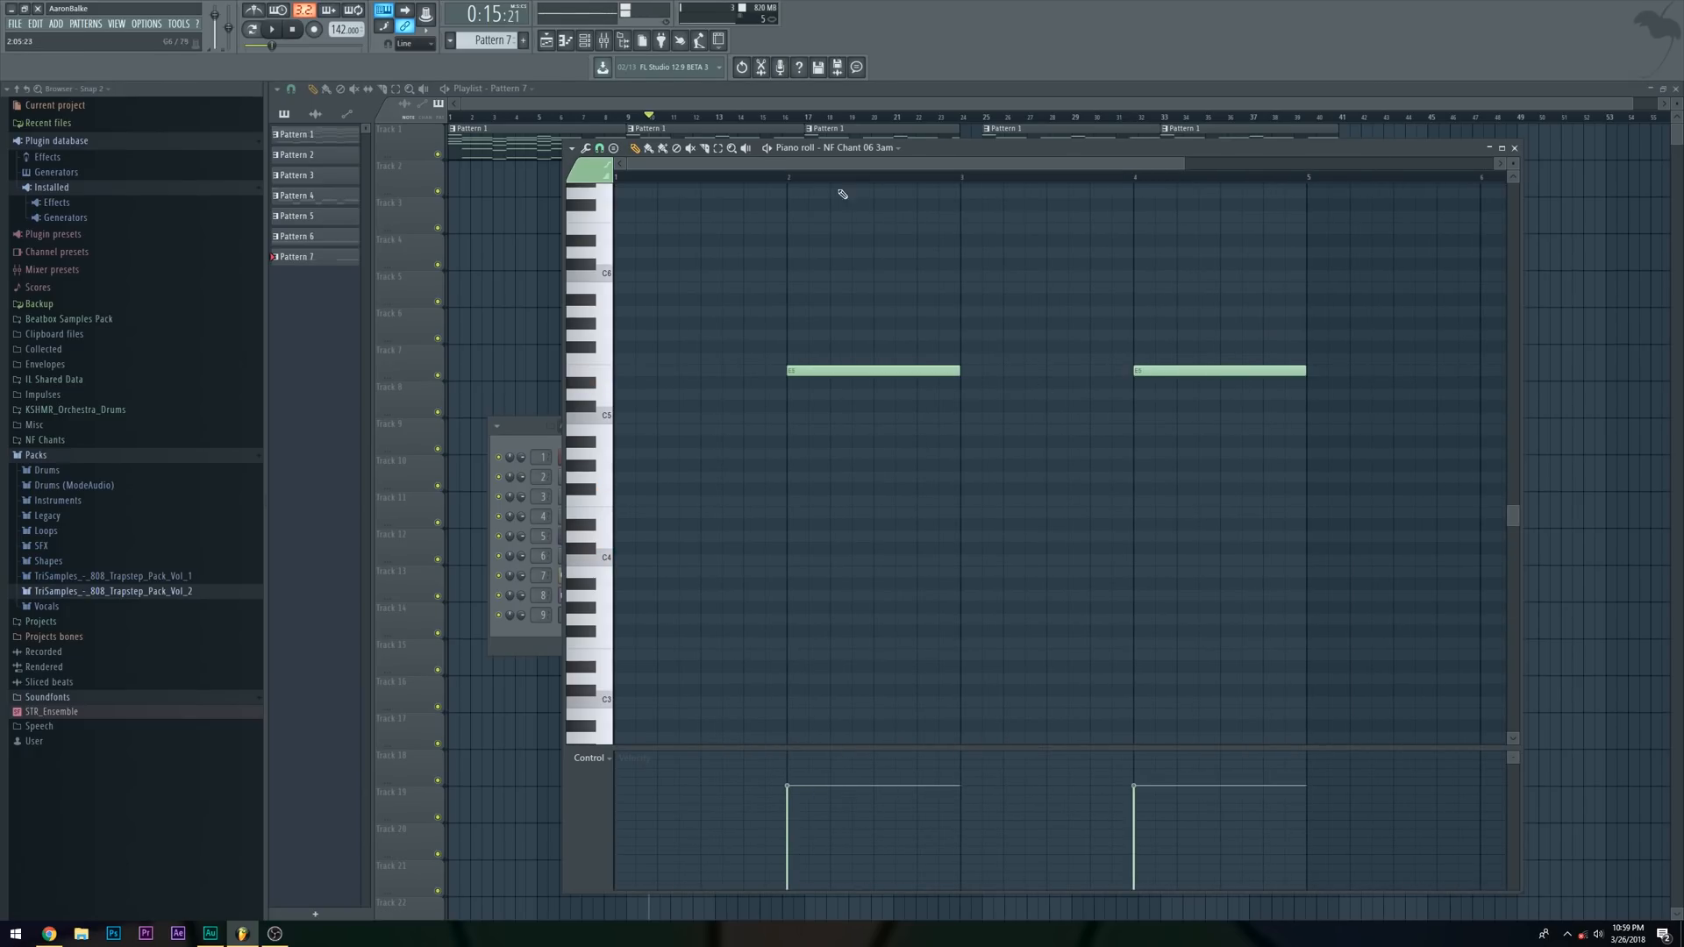
Place four Pattern 7 clips back to back on playlist Track 13 from bar 9, trimming the last one to end at bar 24
key("F5")
left_click(648, 628)
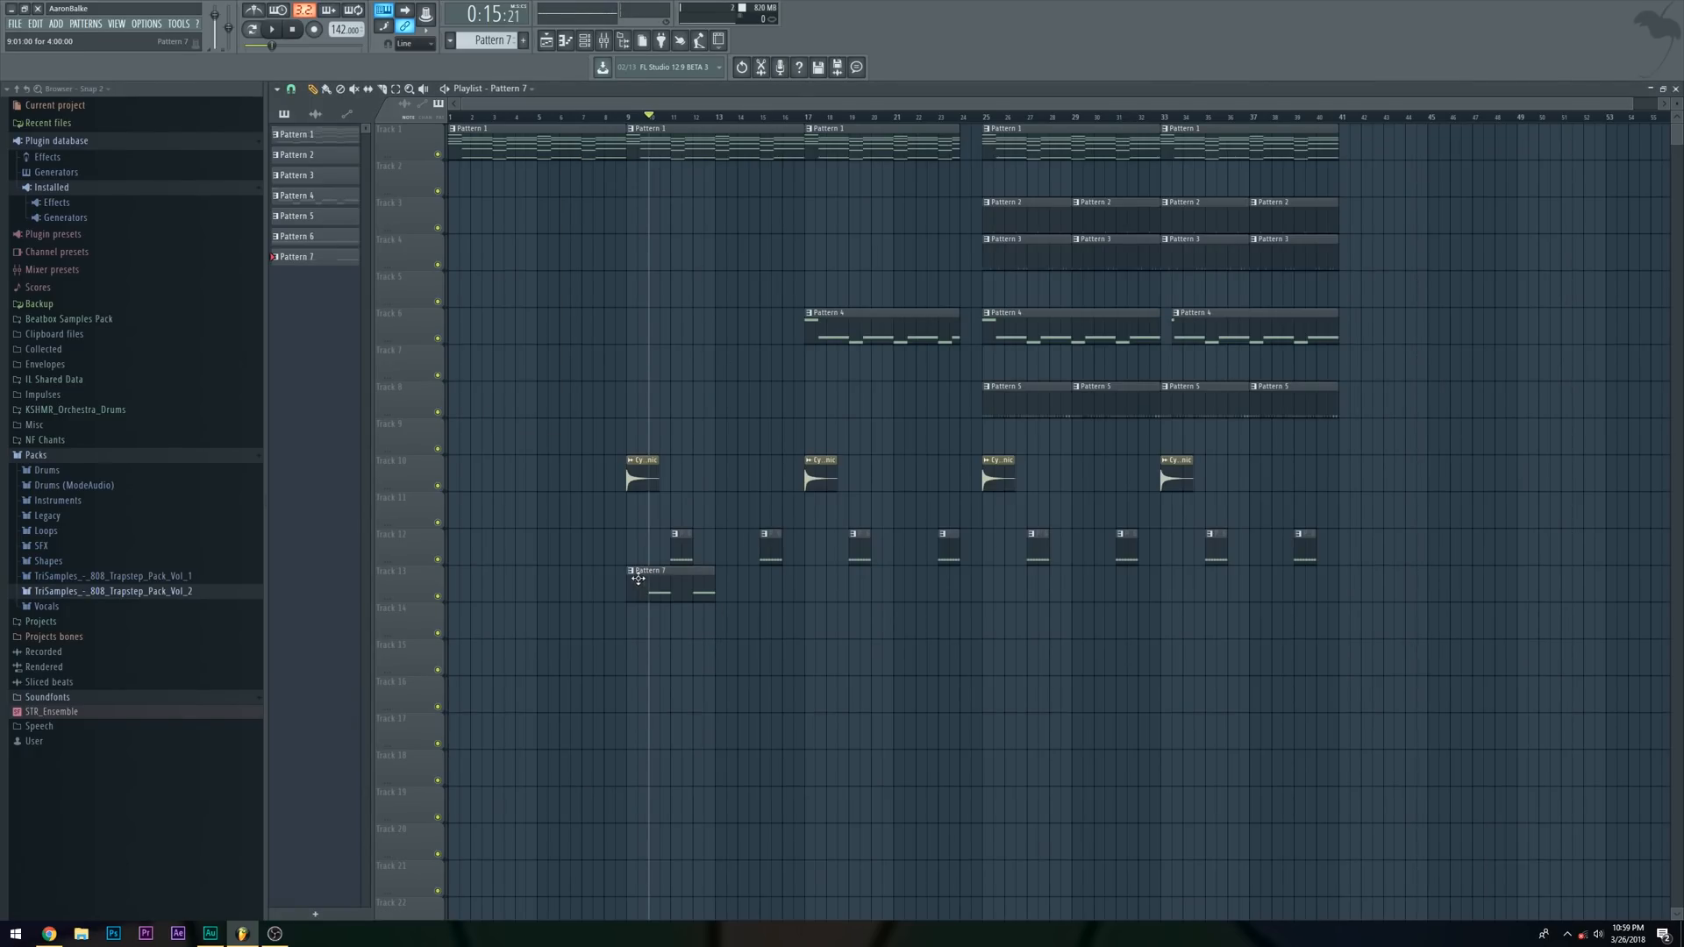
left_click(749, 586)
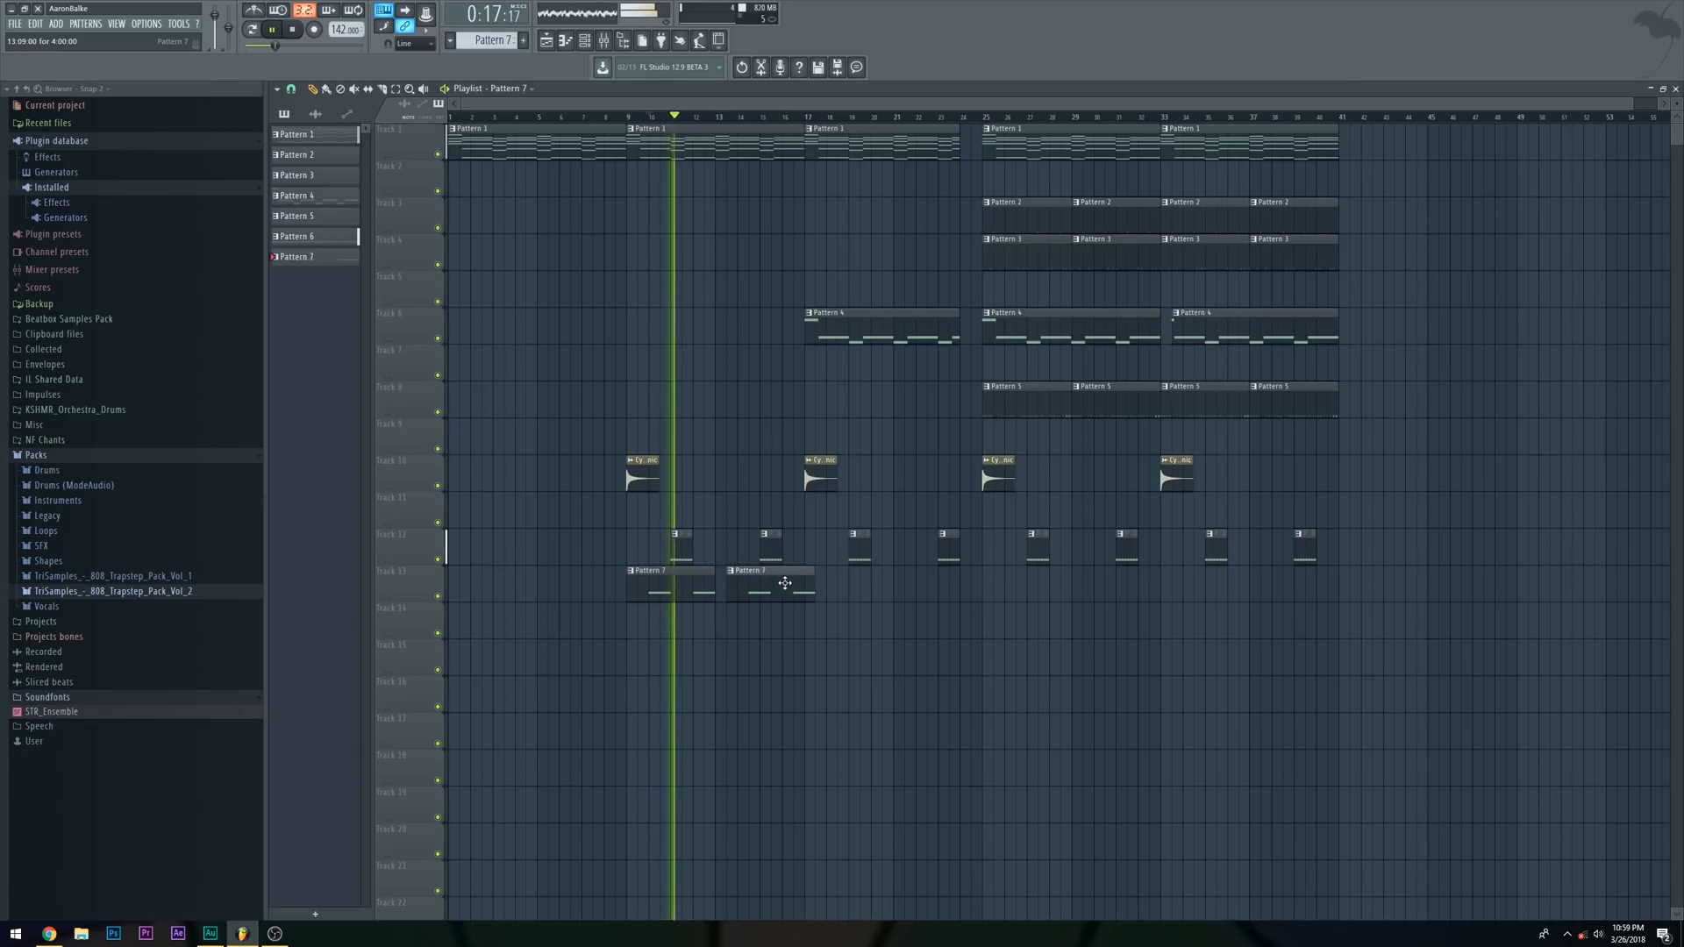
left_click(833, 584)
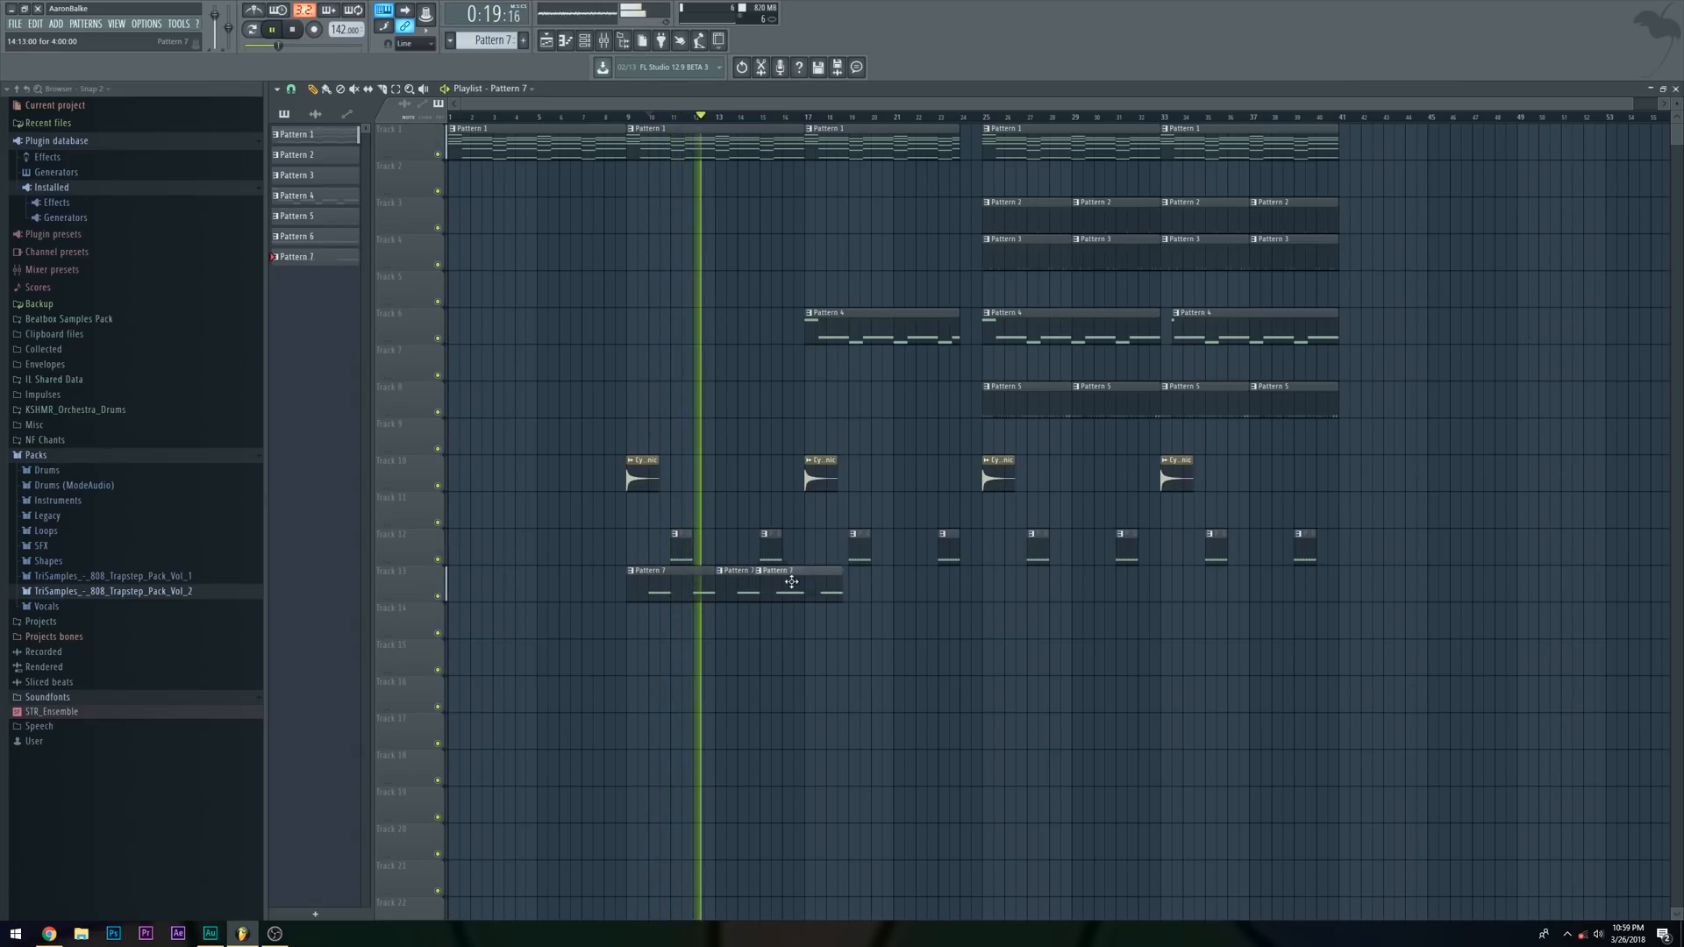
left_click(918, 588)
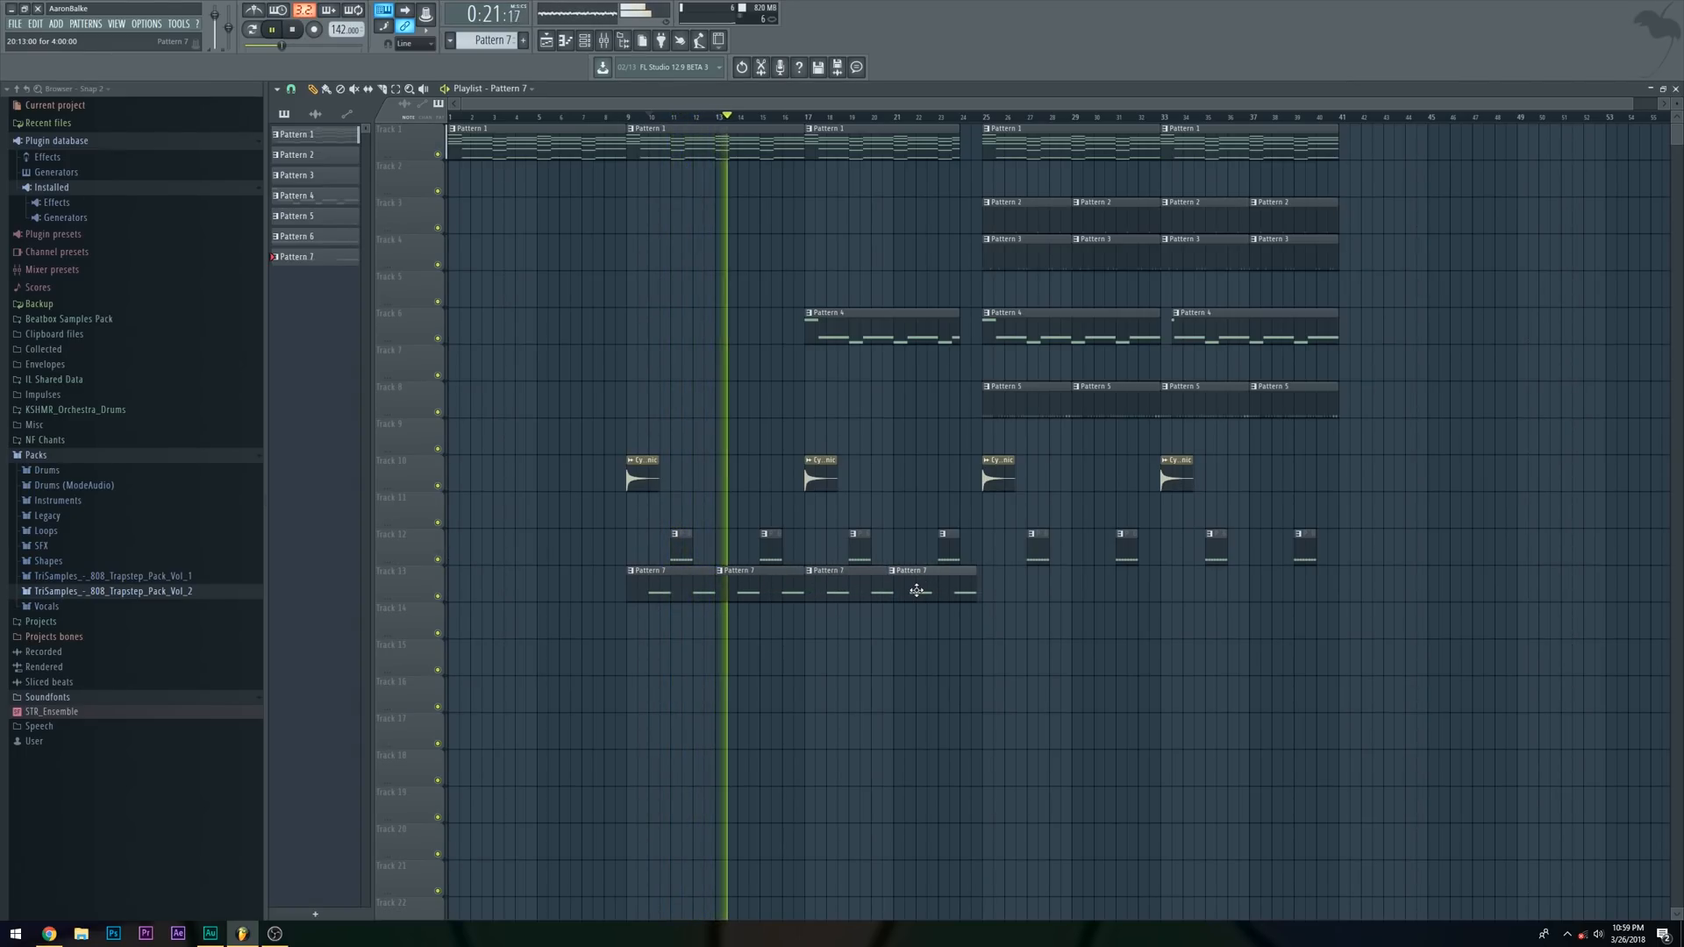
left_click_drag(982, 586, 958, 585)
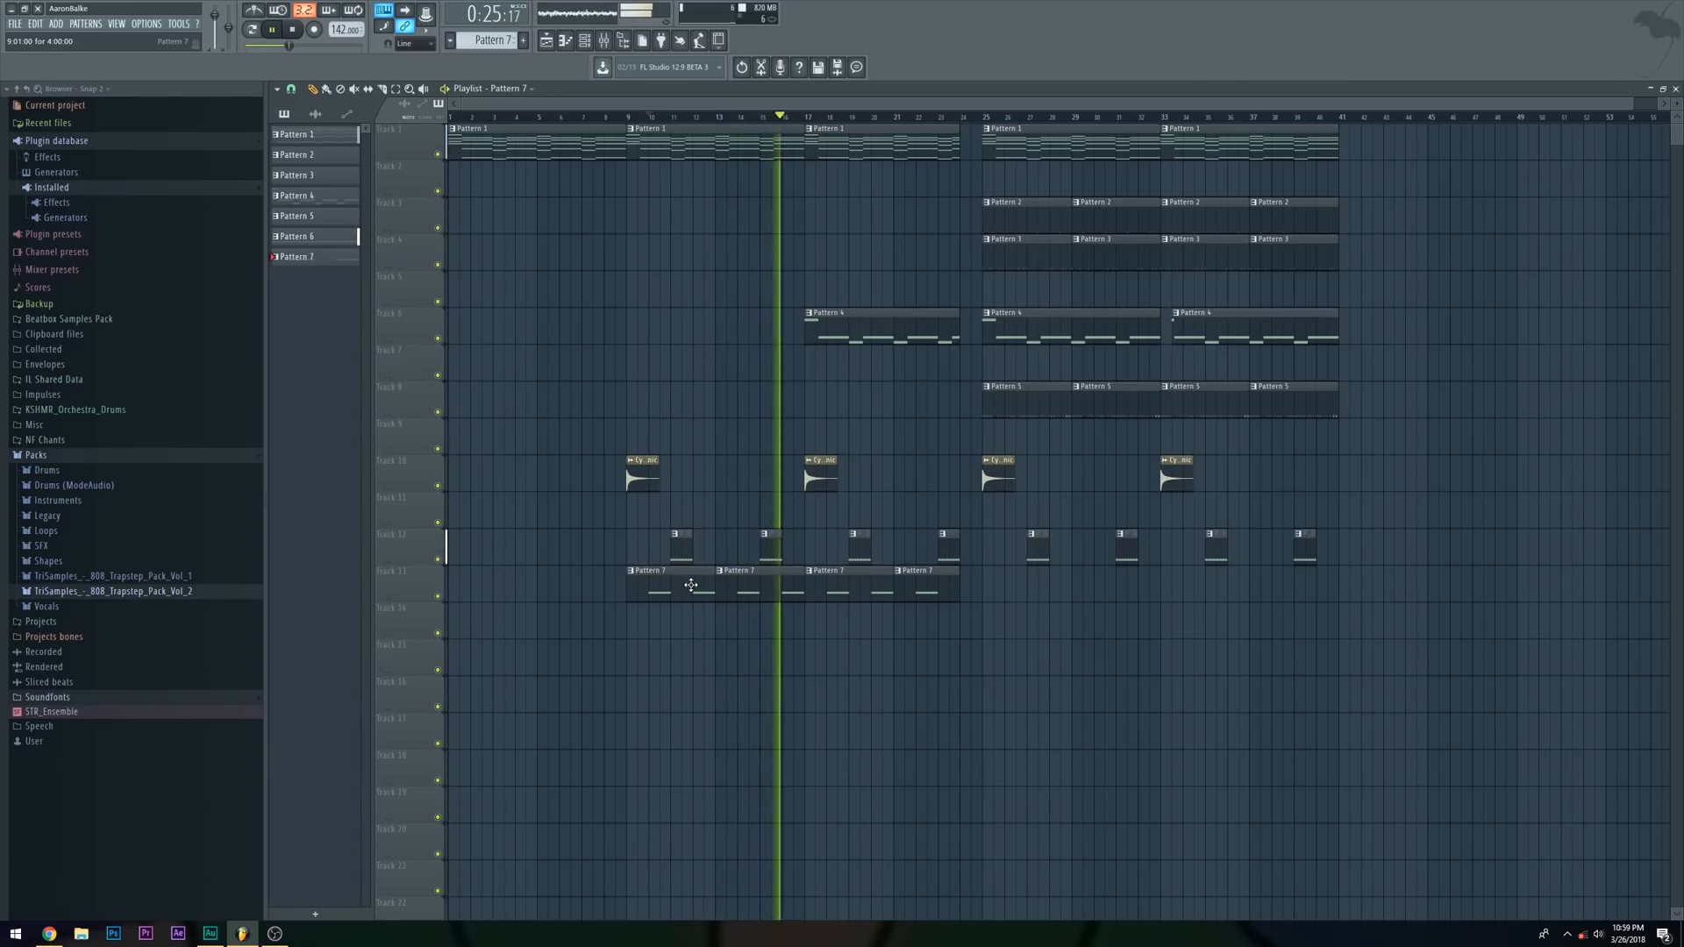
Add a quick fade-in to the second NF Chant 06 sample and shorten the fade-in of the first one
key("F9")
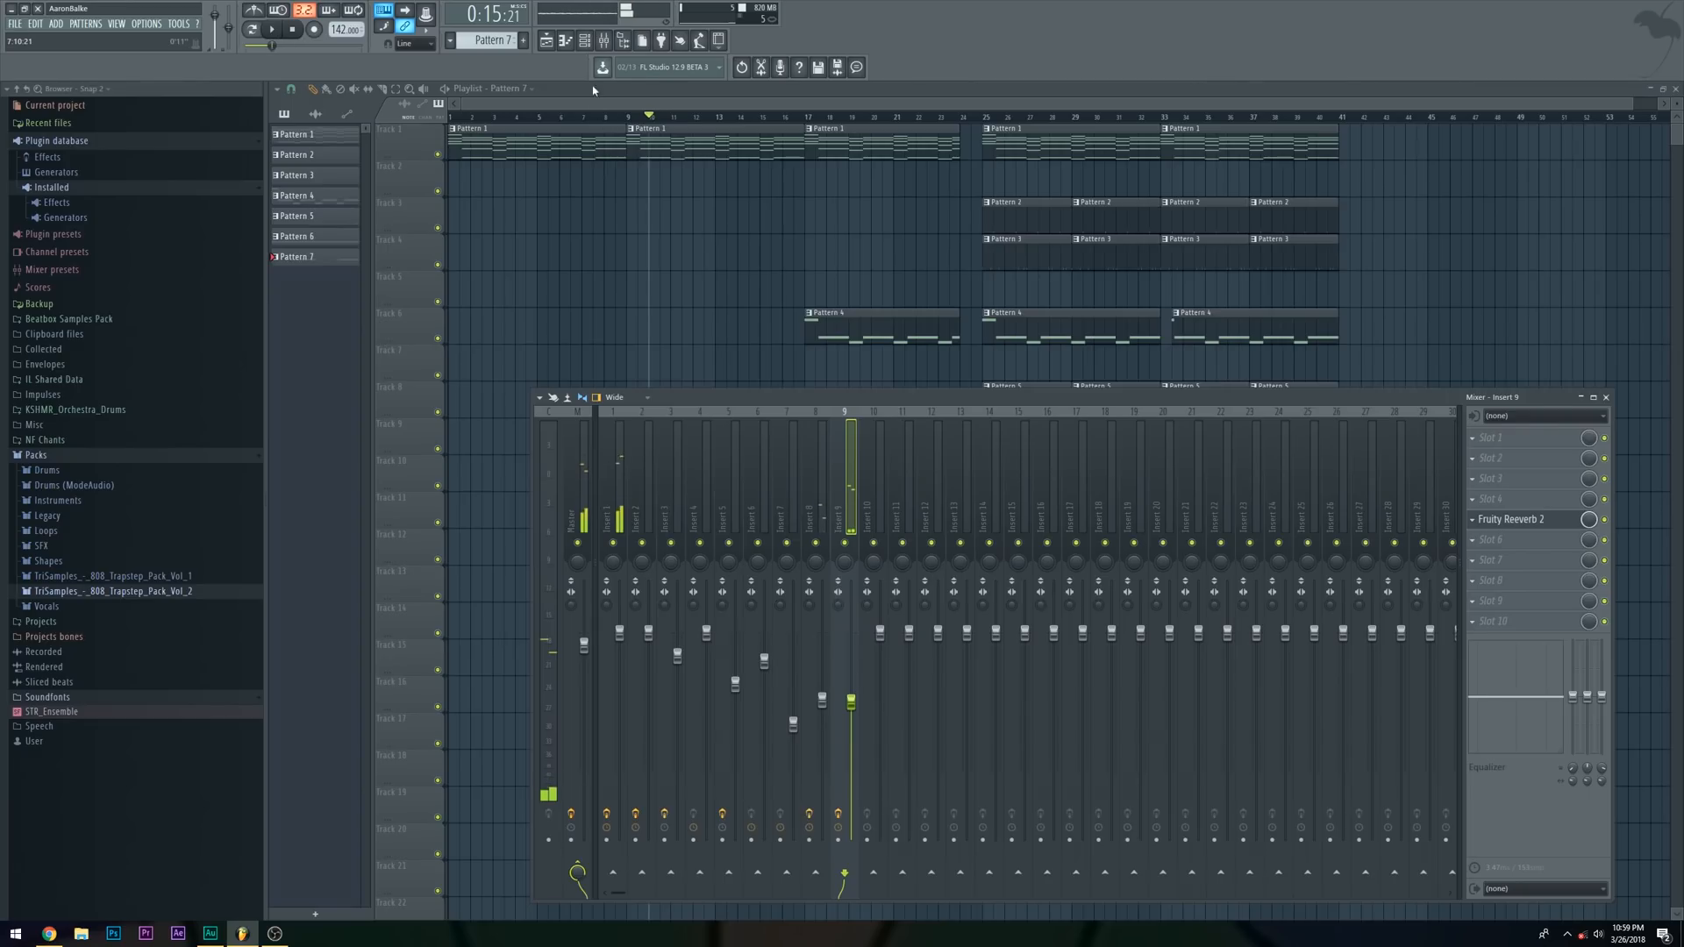
left_click(586, 43)
left_click(613, 618)
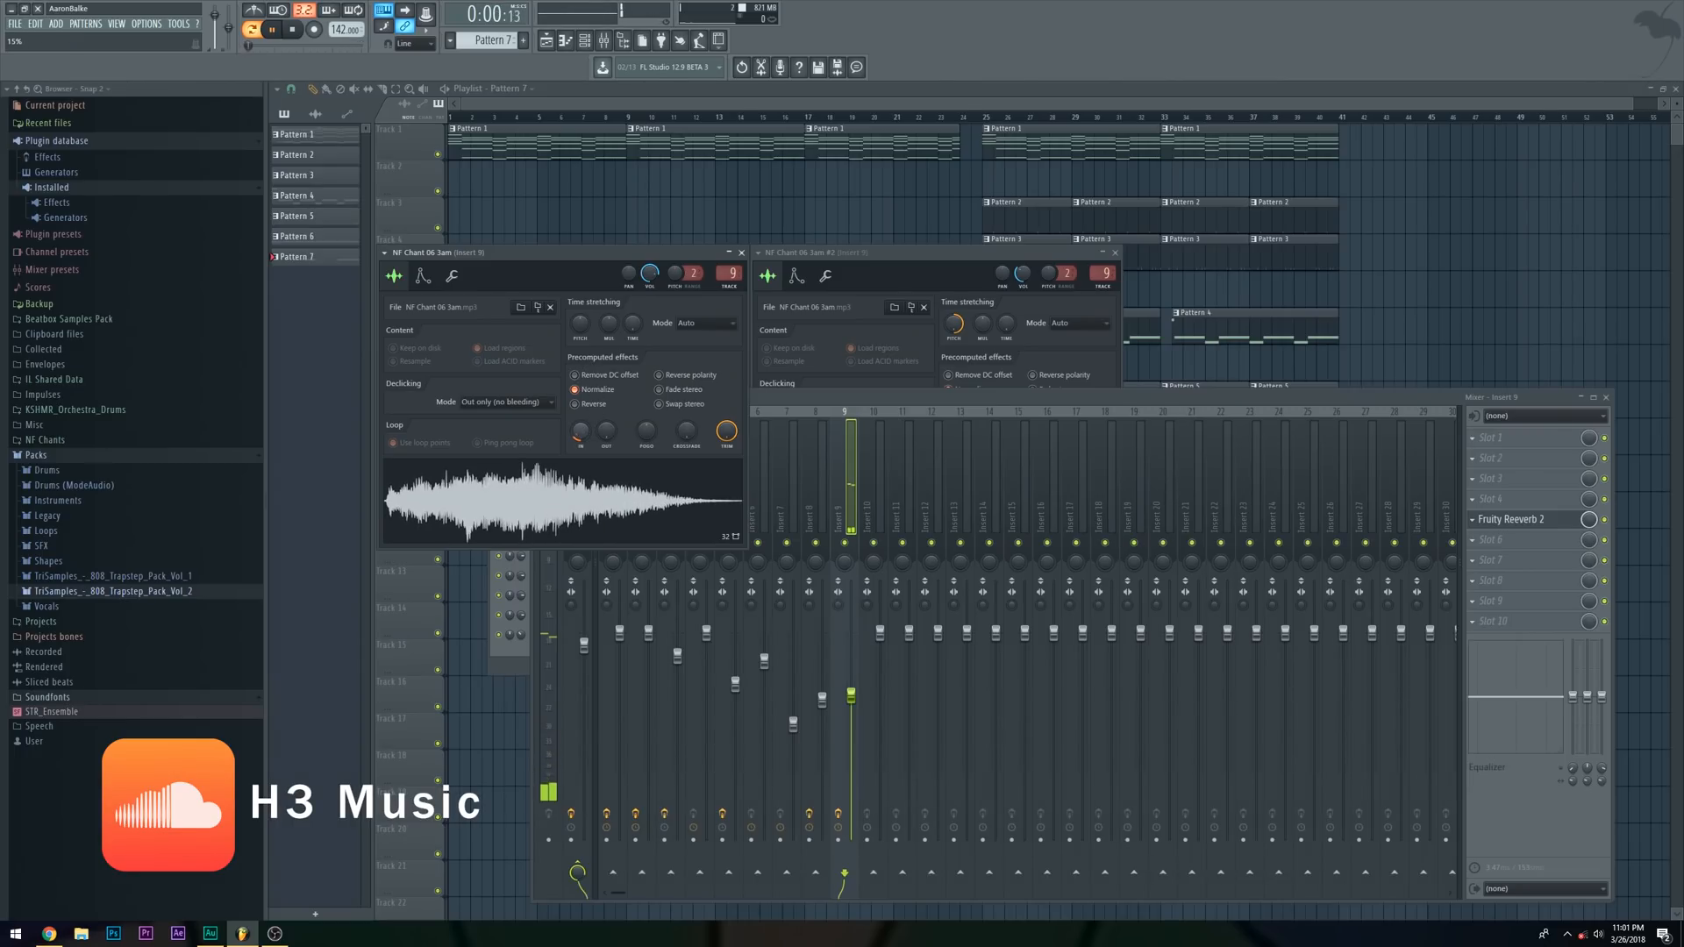
left_click(833, 295)
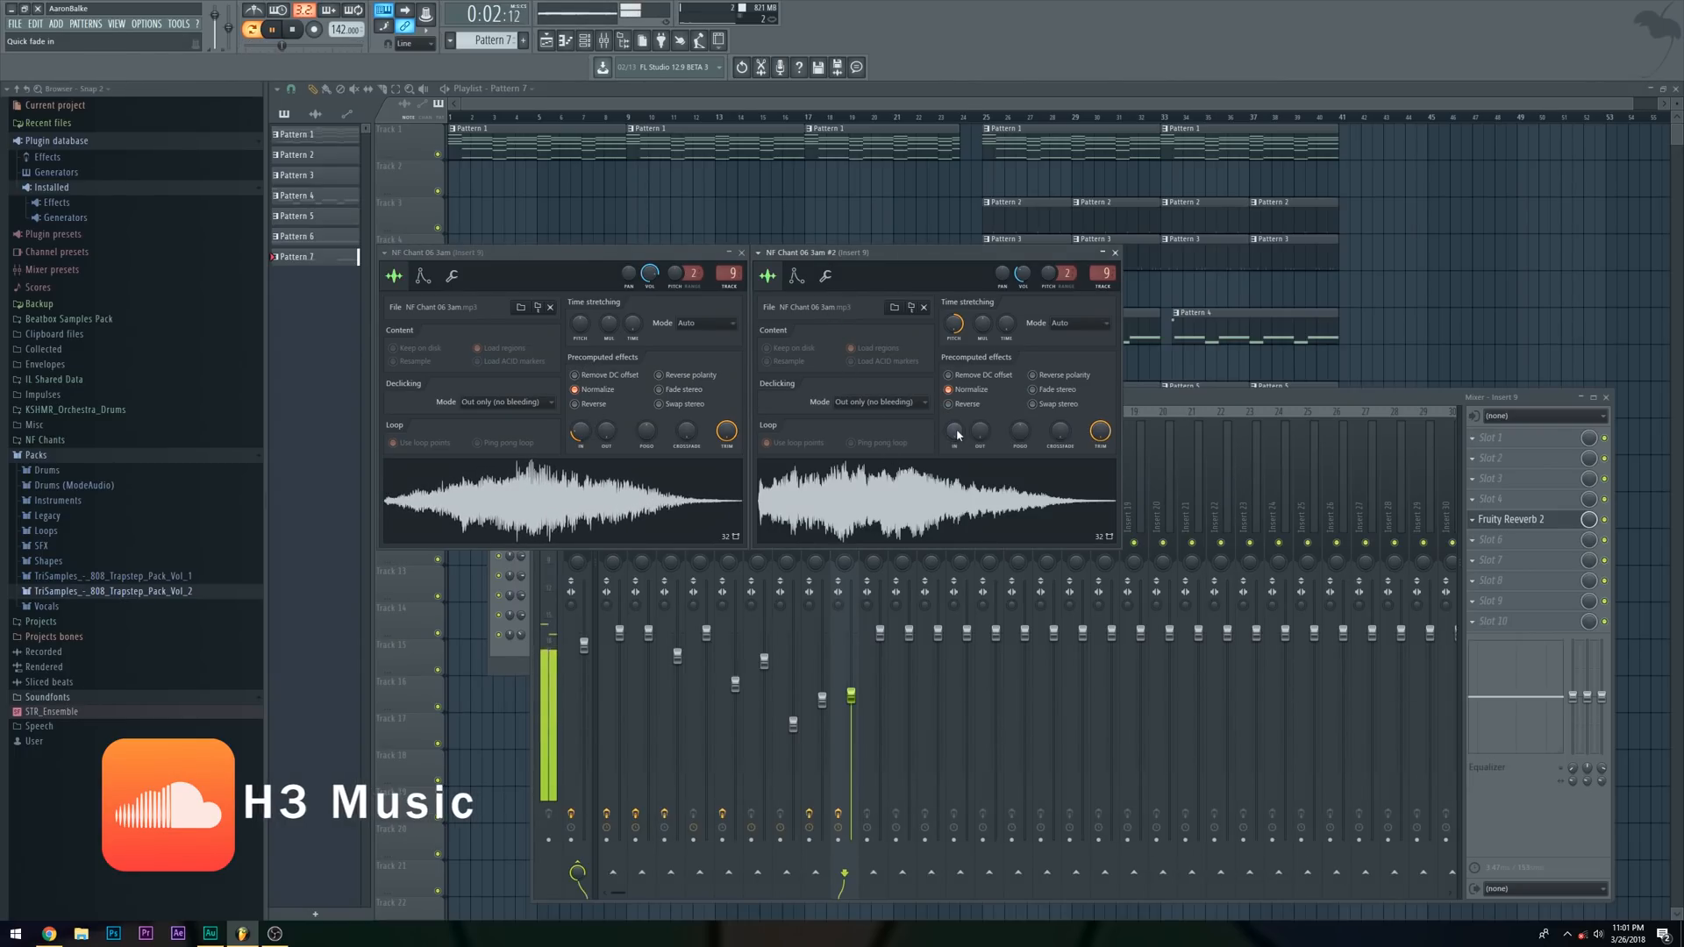
left_click_drag(958, 434, 958, 417)
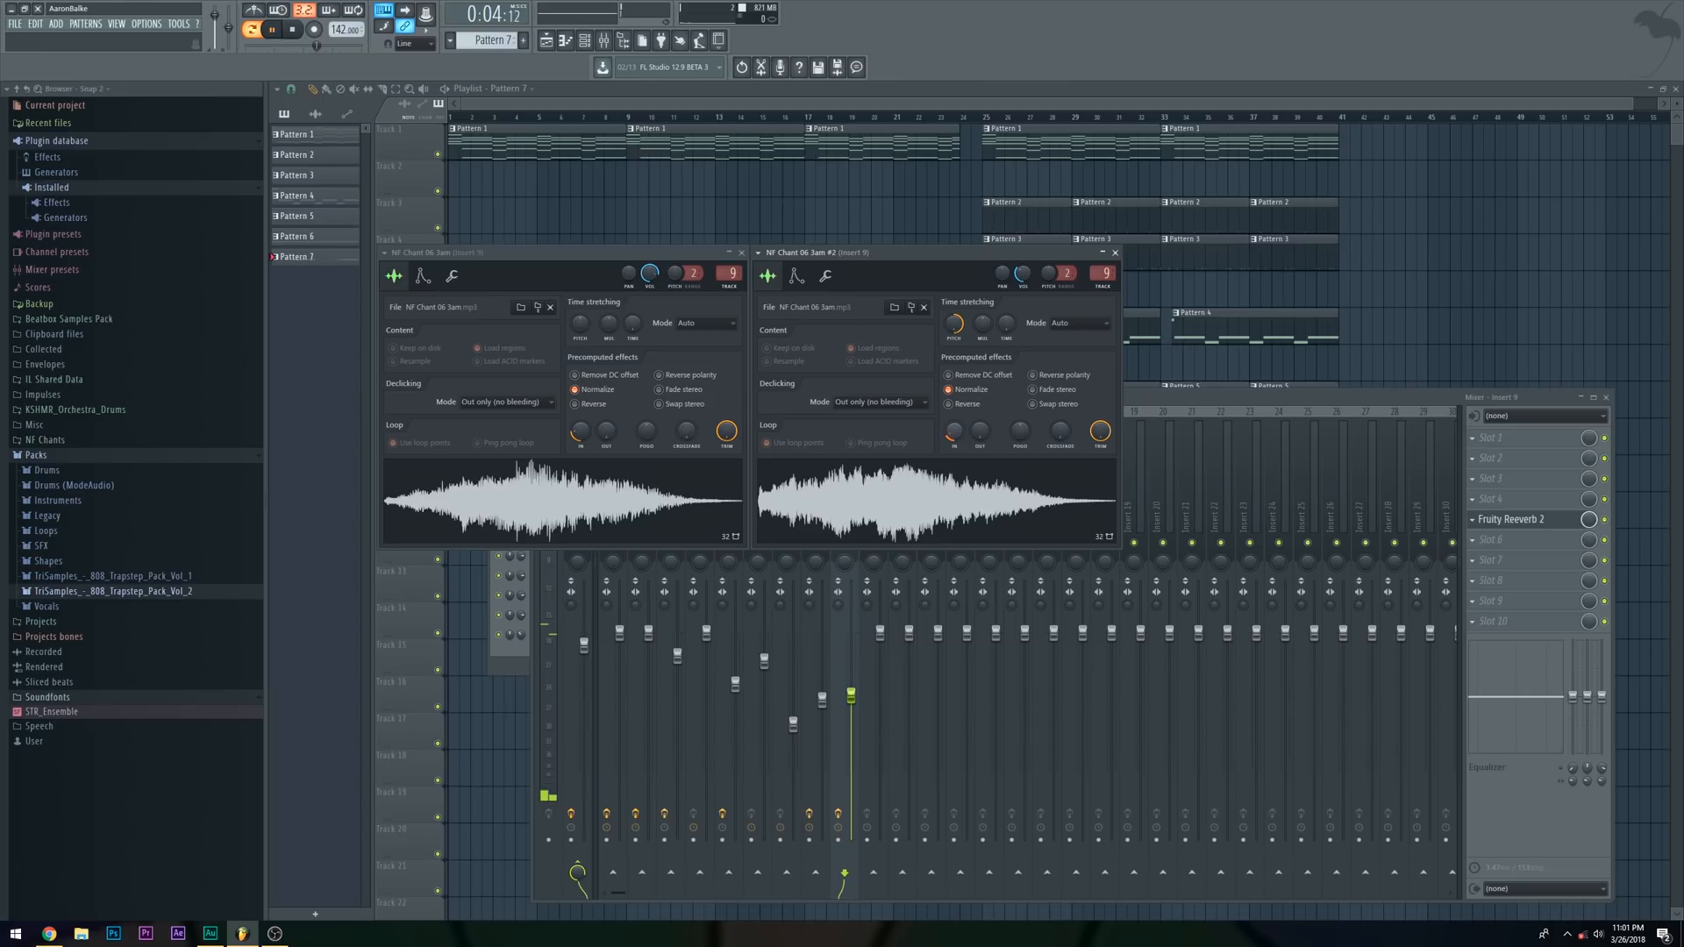
left_click_drag(587, 434, 586, 448)
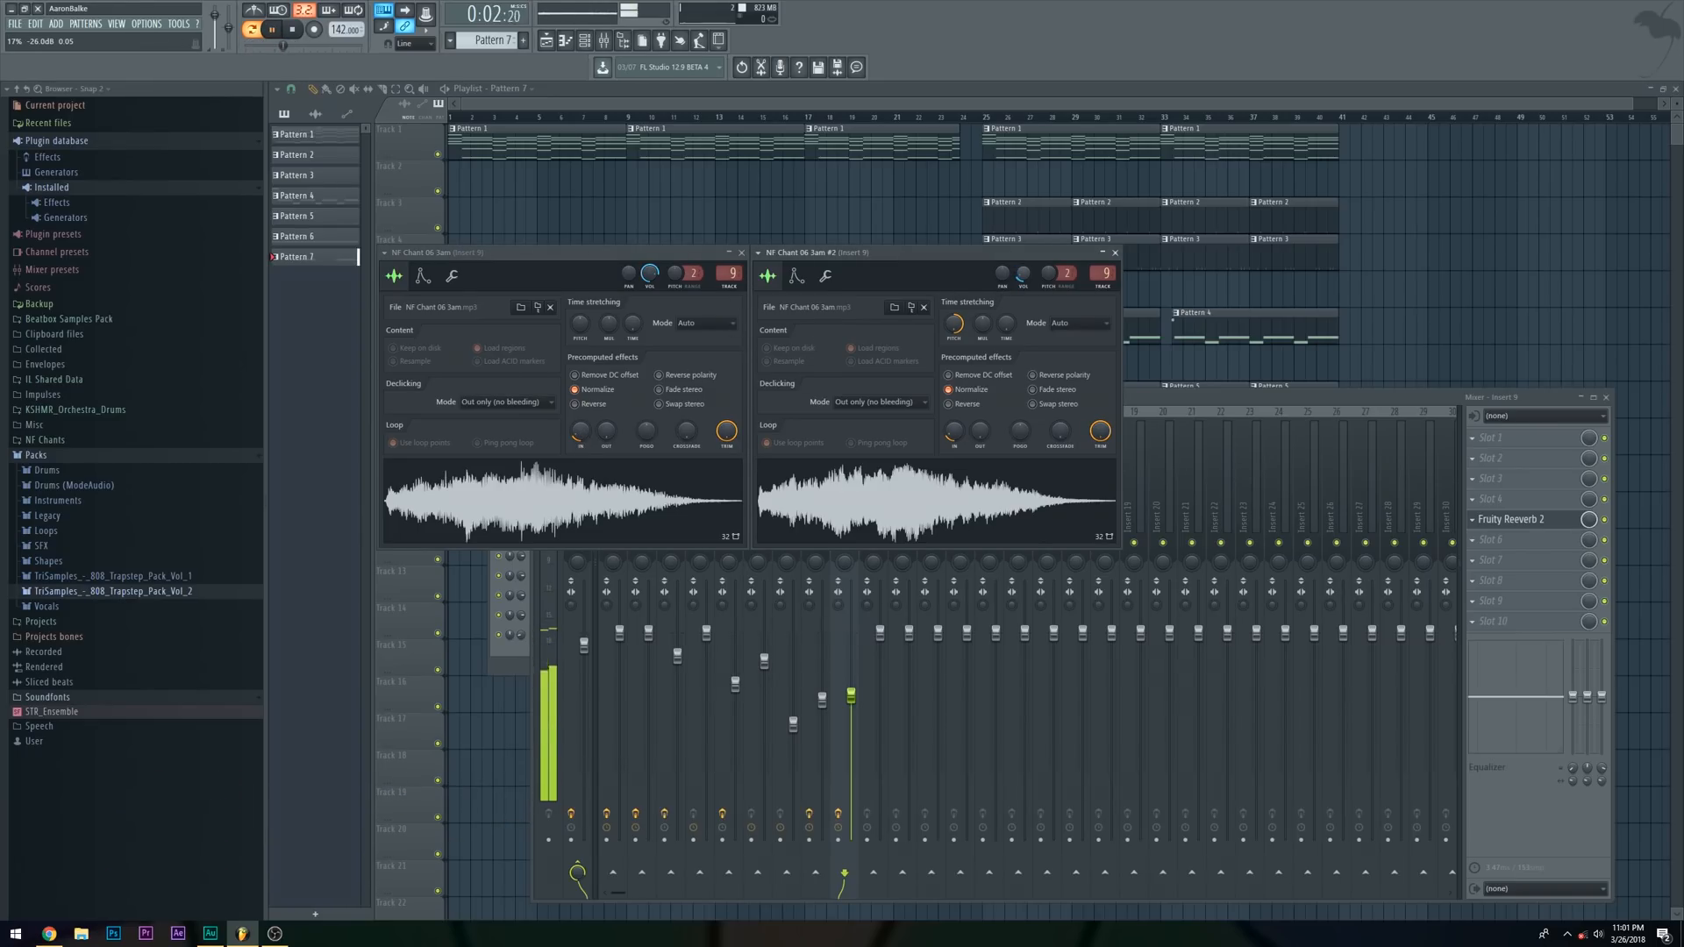
left_click(792, 153)
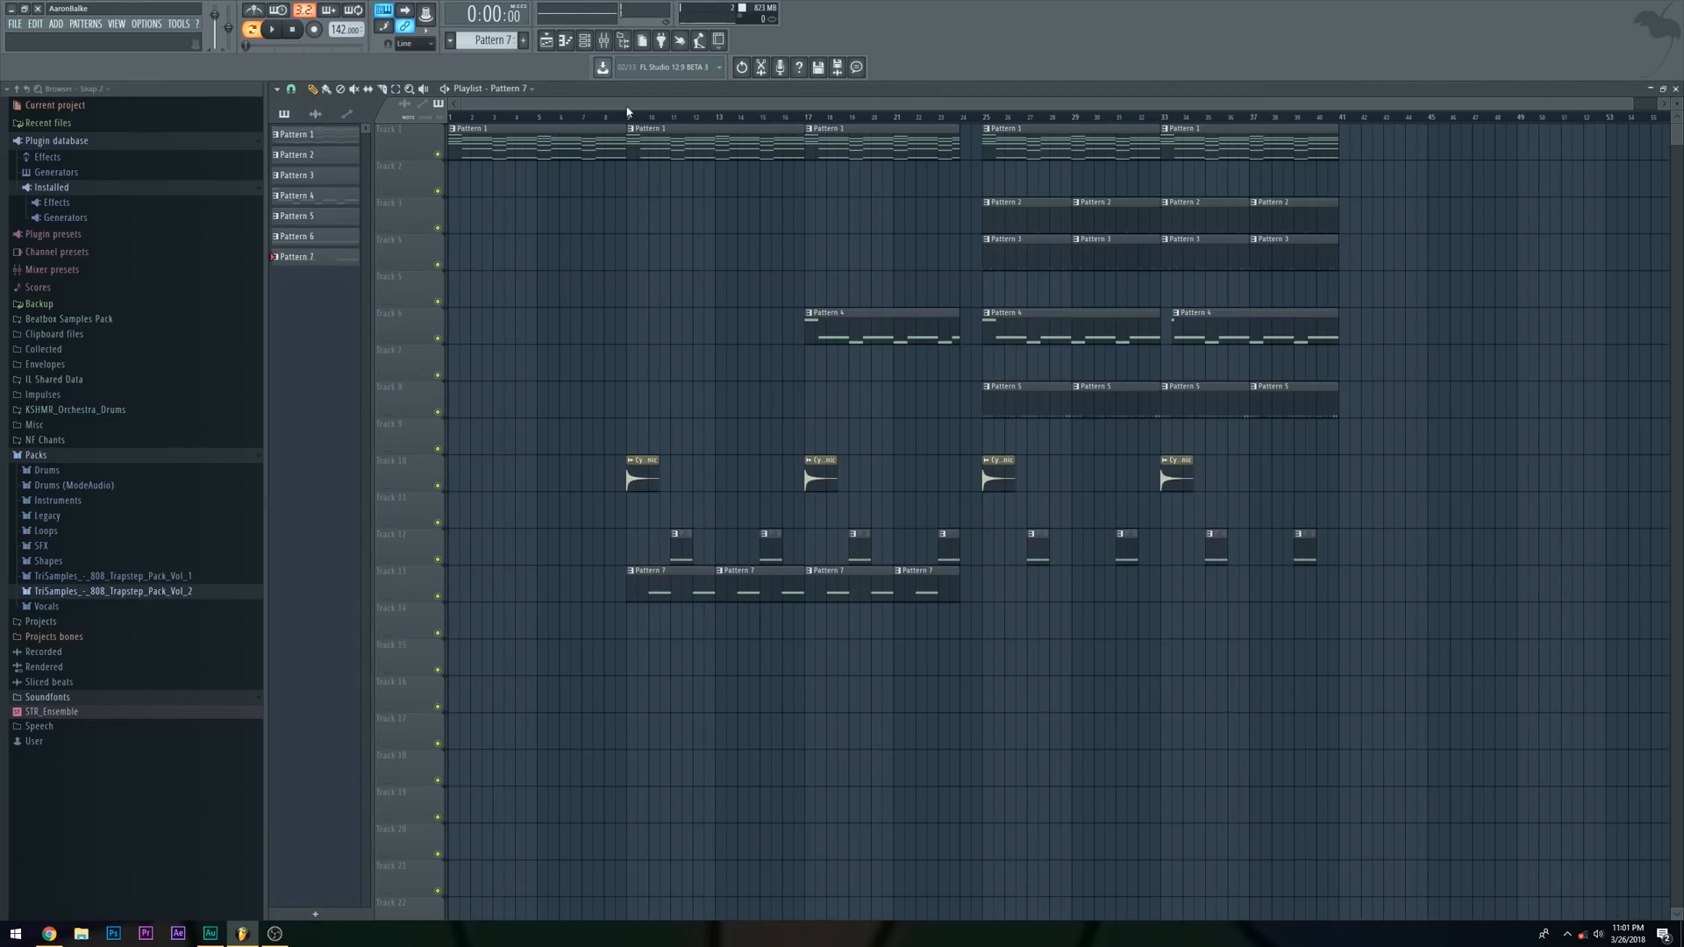
Place four Pattern 7 clips back to back on playlist Track 13 from bar 25 while the song plays from bar 9
key("space")
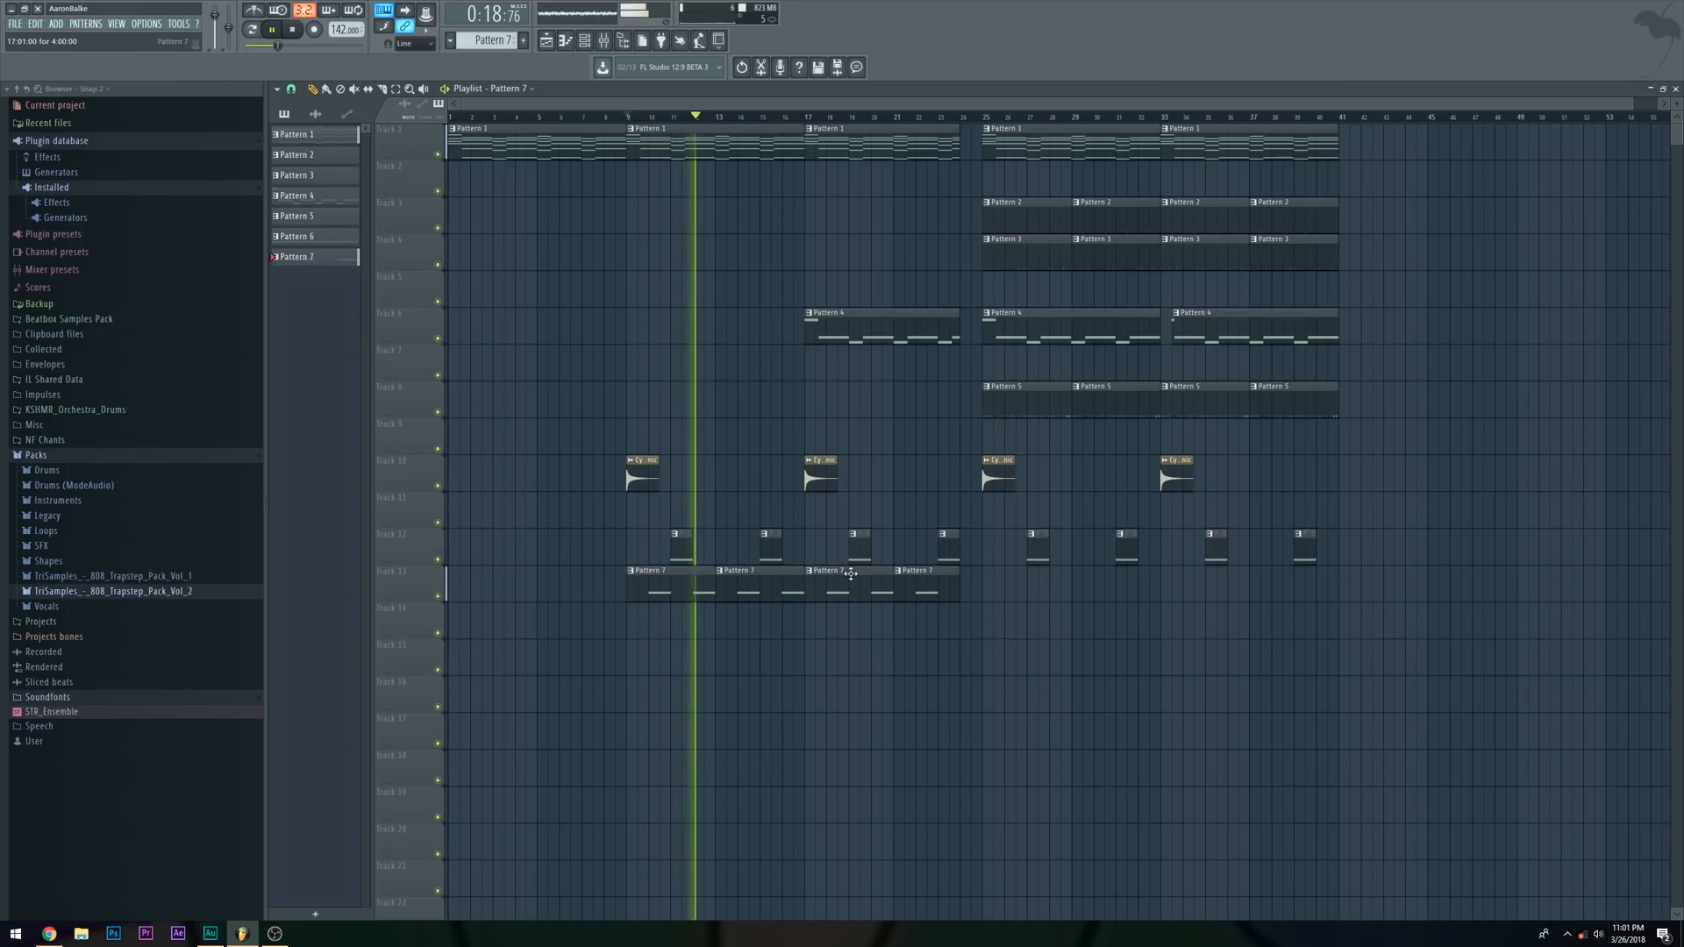
left_click(995, 583)
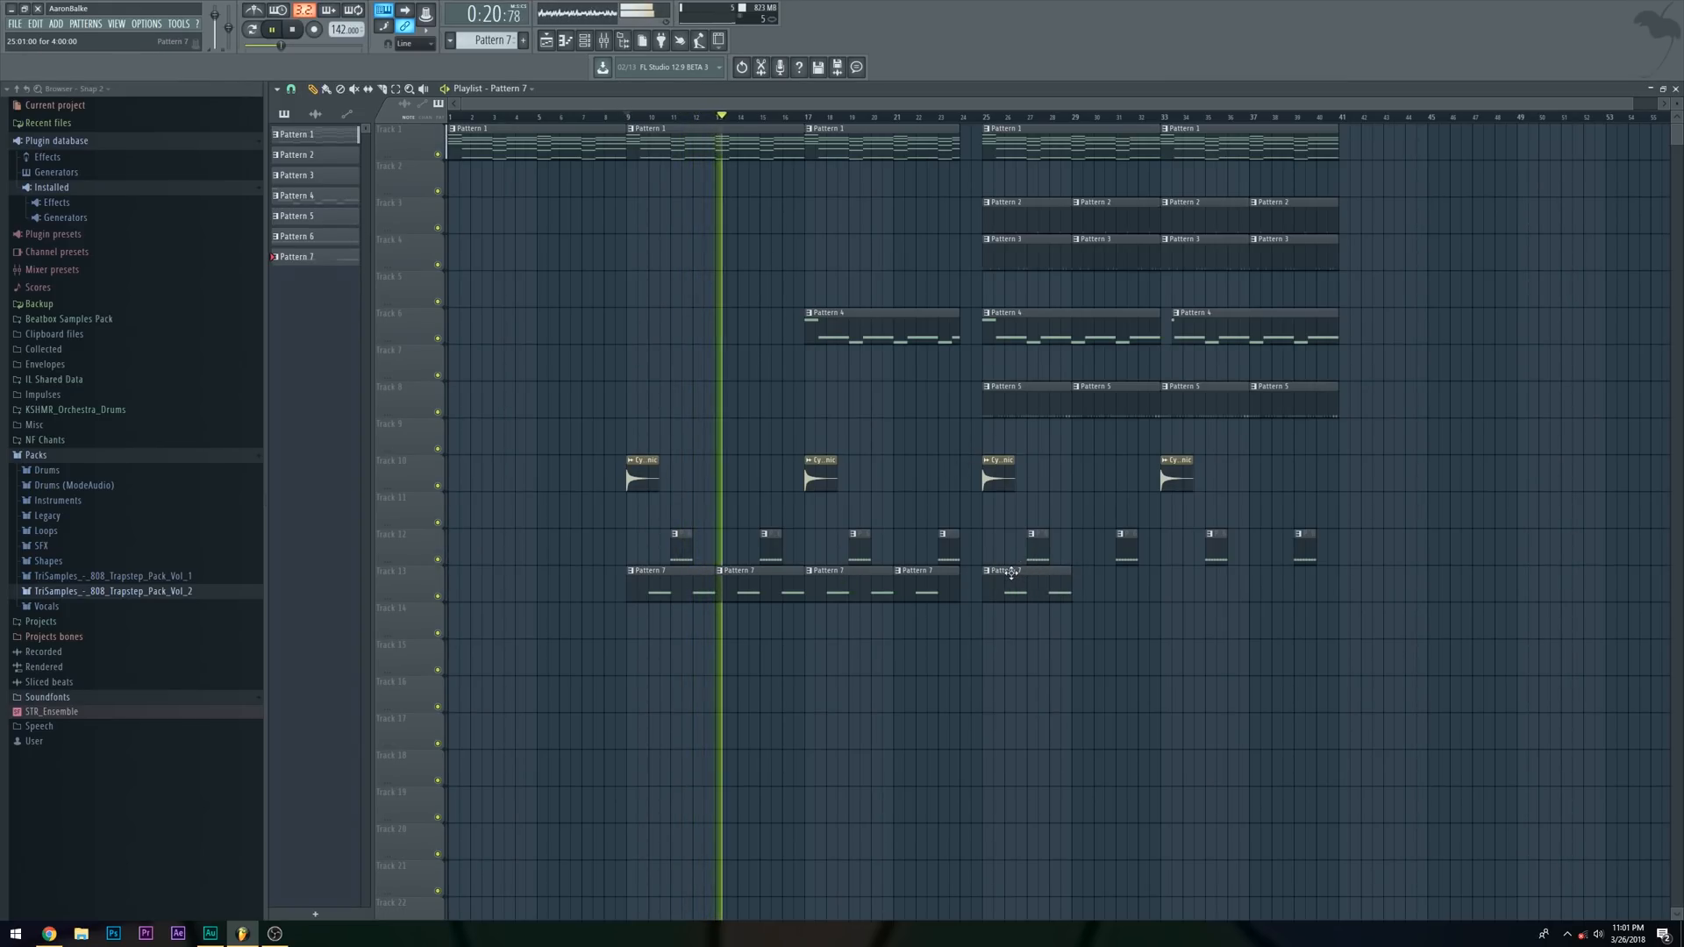
left_click(1090, 579)
left_click(1181, 584)
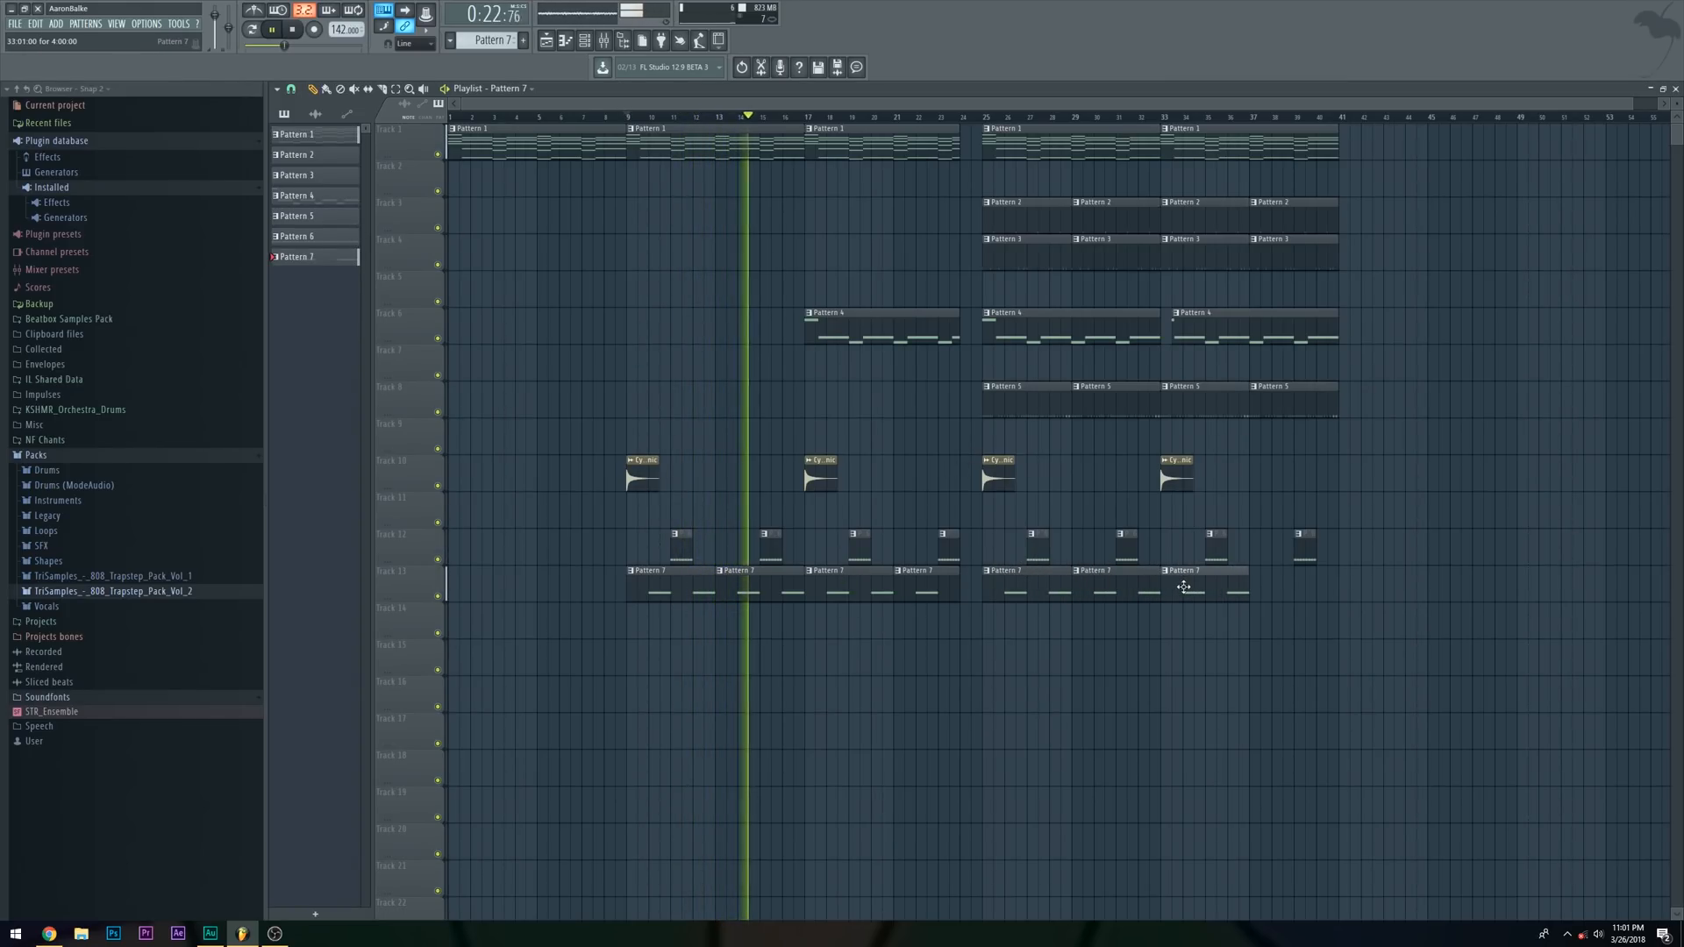
left_click(1270, 584)
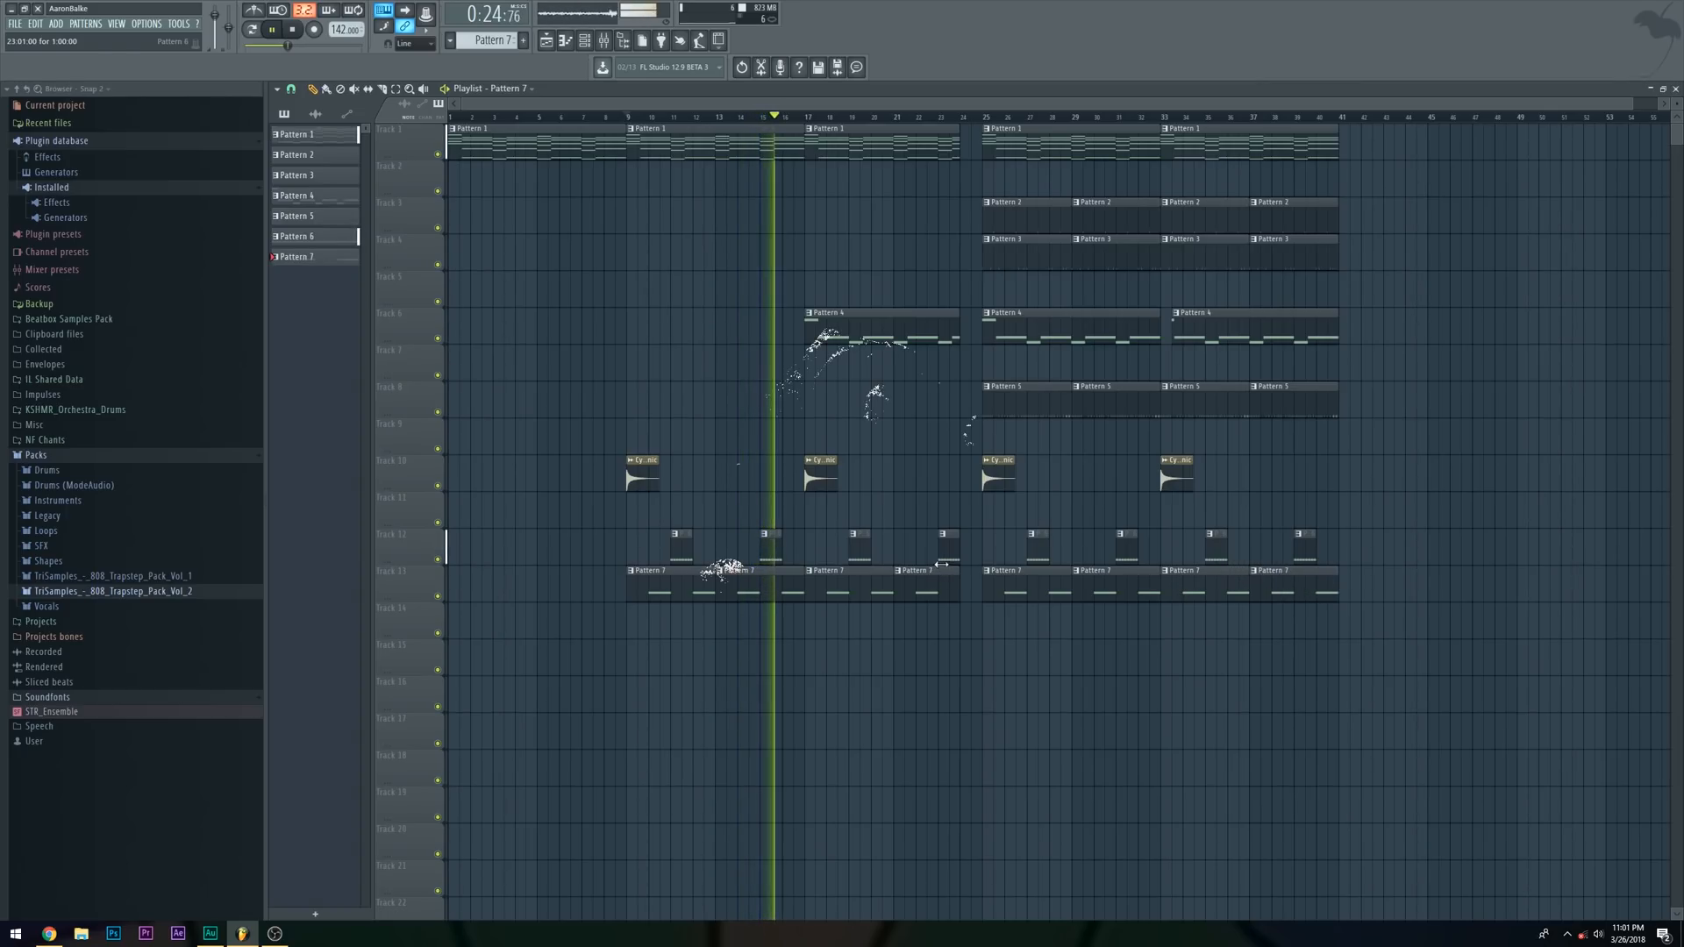